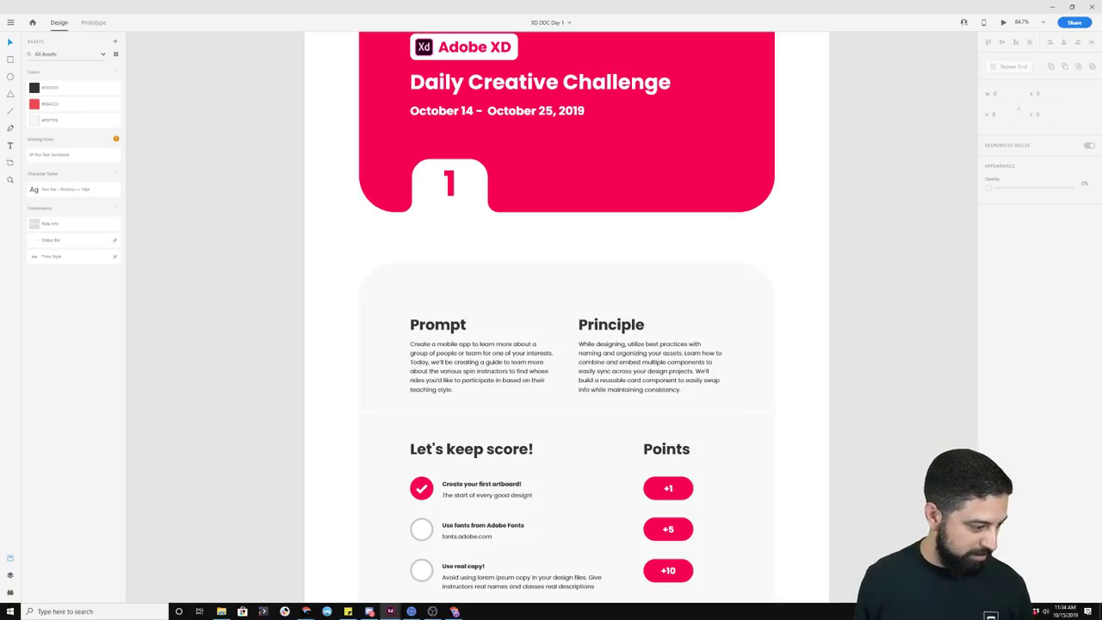
Step: Browse the Peloton reference screenshots in the other program
{"action": "left_click", "coordinate": [432, 612]}
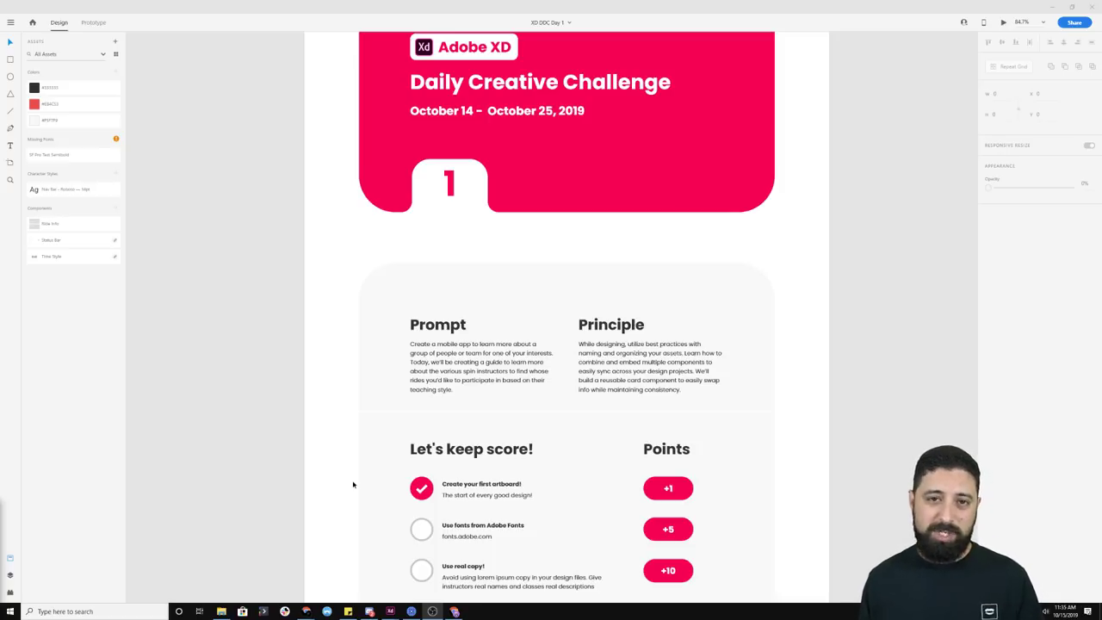
{"action": "scroll", "coordinate": [366, 461], "scroll_direction": "down", "scroll_amount": 5}
{"action": "scroll", "coordinate": [367, 461], "scroll_direction": "down", "scroll_amount": 8}
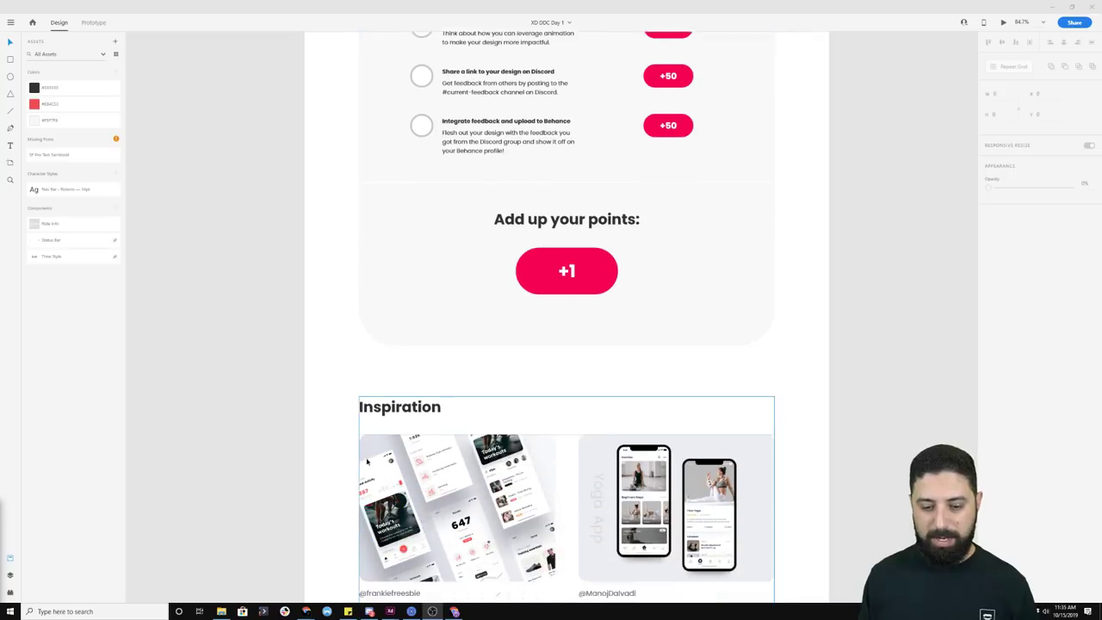
{"action": "scroll", "coordinate": [367, 461], "scroll_direction": "down", "scroll_amount": 7}
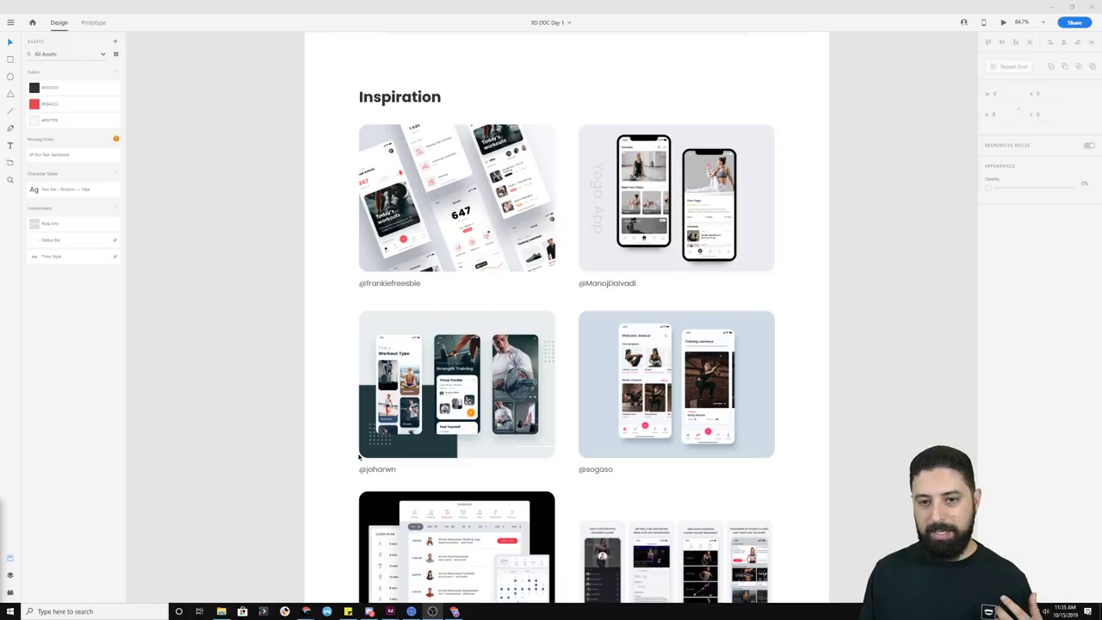
{"action": "scroll", "coordinate": [360, 458], "scroll_direction": "down", "scroll_amount": 1}
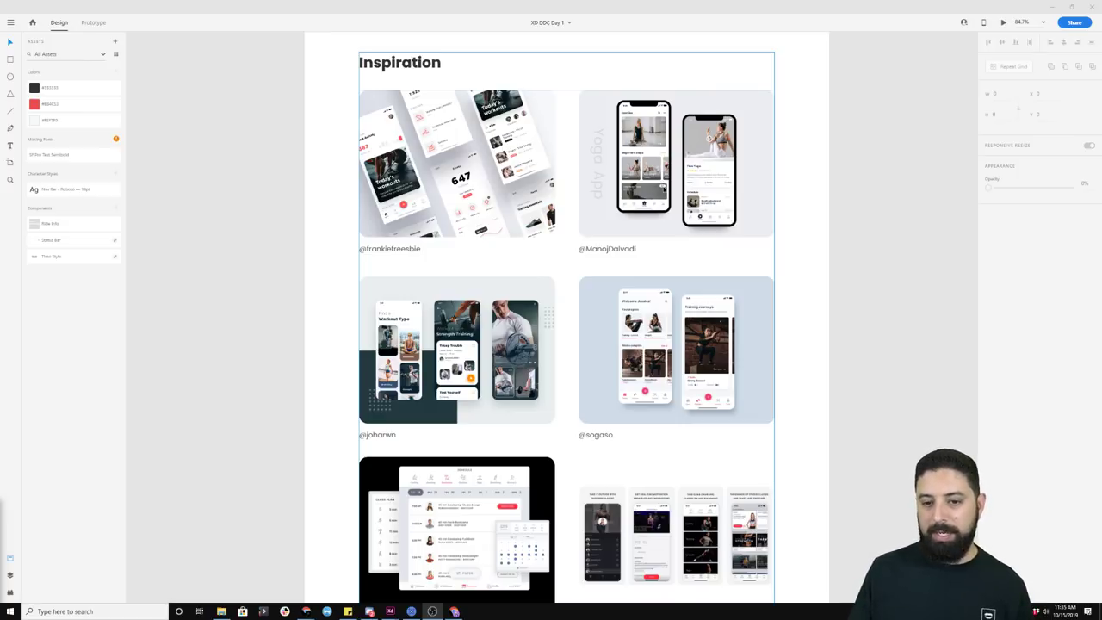
{"action": "scroll", "coordinate": [666, 295], "scroll_direction": "down", "scroll_amount": 1}
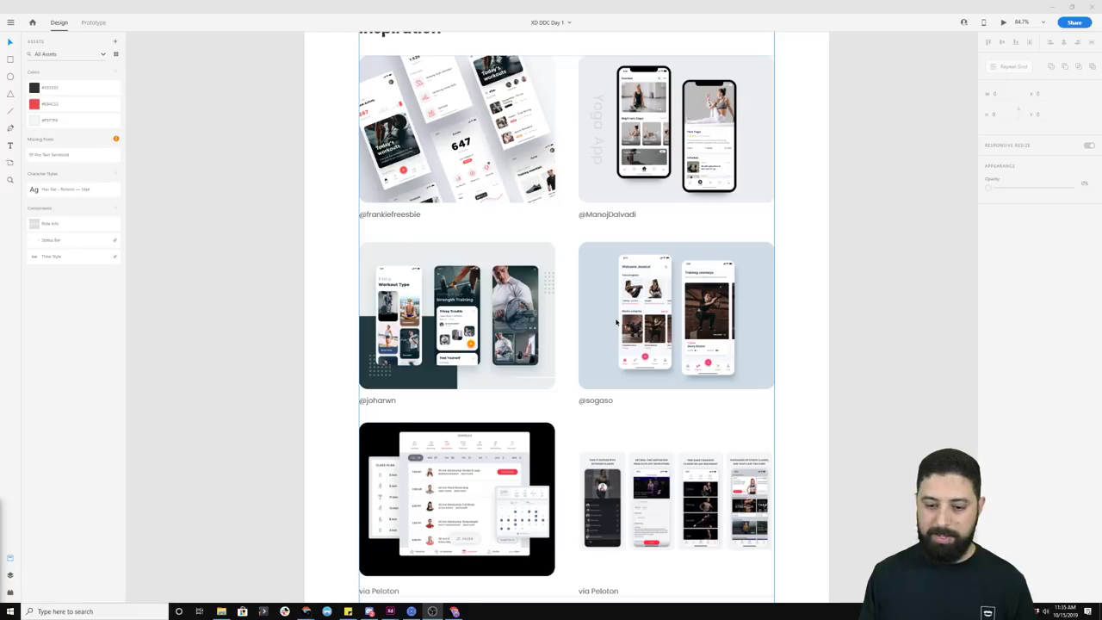
{"action": "scroll", "coordinate": [616, 322], "scroll_direction": "down", "scroll_amount": 3}
{"action": "scroll", "coordinate": [469, 404], "scroll_direction": "up", "scroll_amount": 2, "text": "ctrl"}
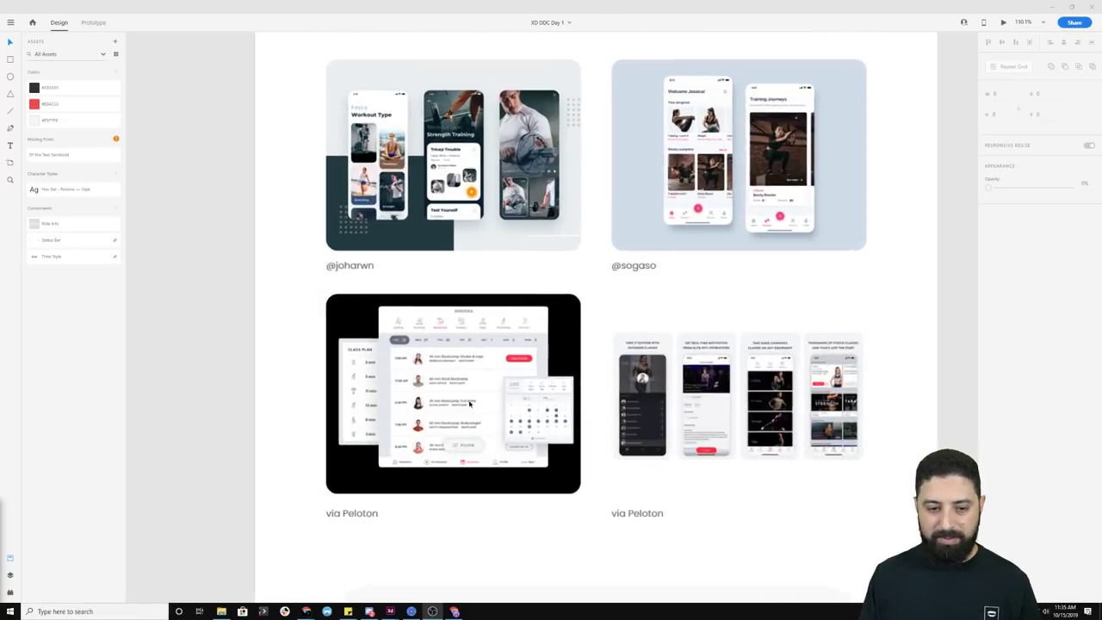
{"action": "scroll", "coordinate": [469, 405], "scroll_direction": "up", "scroll_amount": 3, "text": "ctrl"}
{"action": "left_click", "coordinate": [663, 422]}
{"action": "left_click_drag", "start_coordinate": [687, 385], "coordinate": [654, 264]}
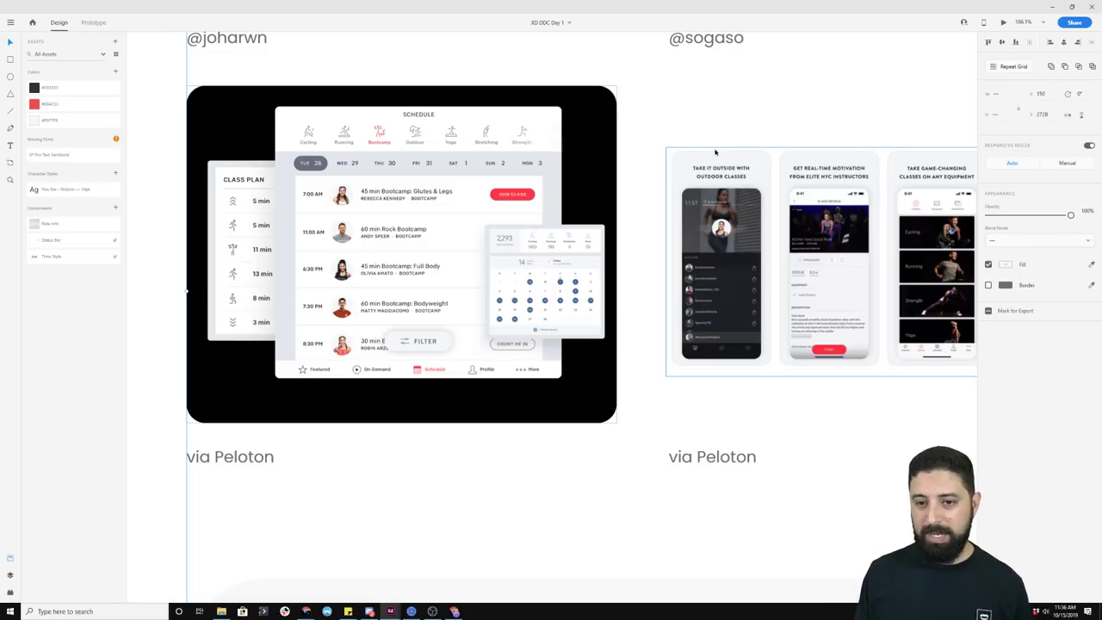
{"action": "left_click_drag", "start_coordinate": [898, 123], "coordinate": [638, 109]}
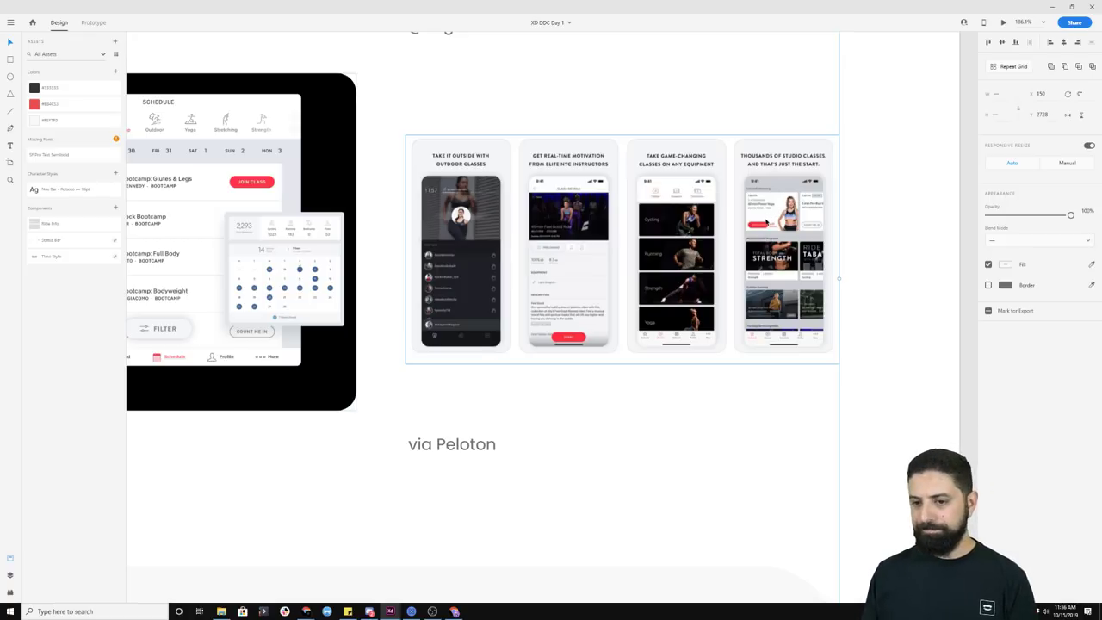
Step: Move Screen – 7 further right and clear out Screen – 8's contents
{"action": "scroll", "coordinate": [721, 293], "scroll_direction": "down", "scroll_amount": 10}
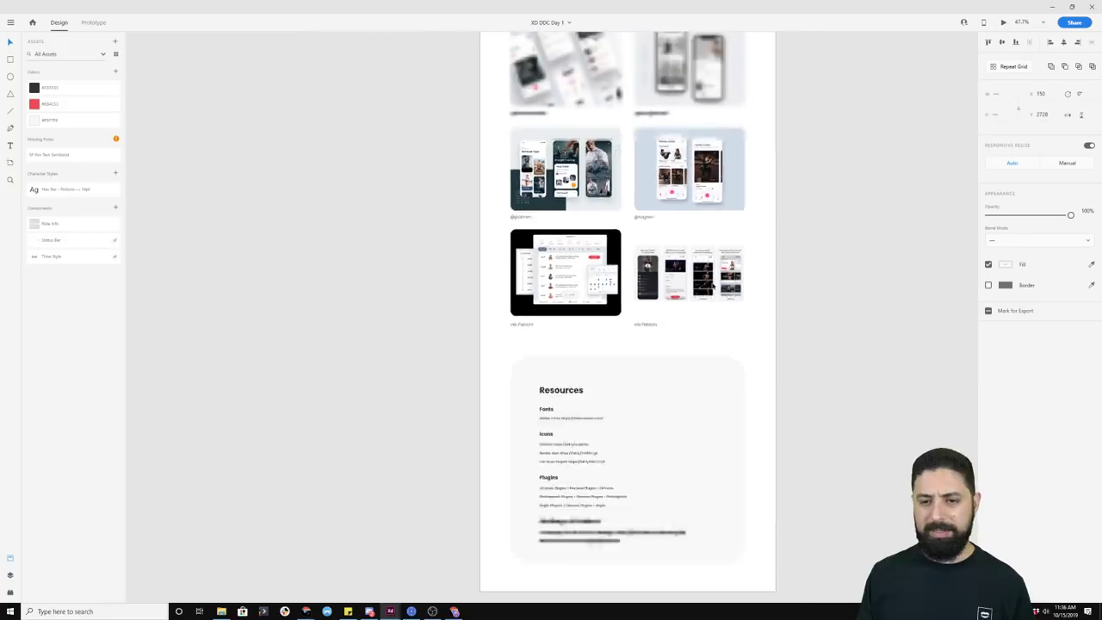
{"action": "left_click_drag", "start_coordinate": [833, 143], "coordinate": [603, 344]}
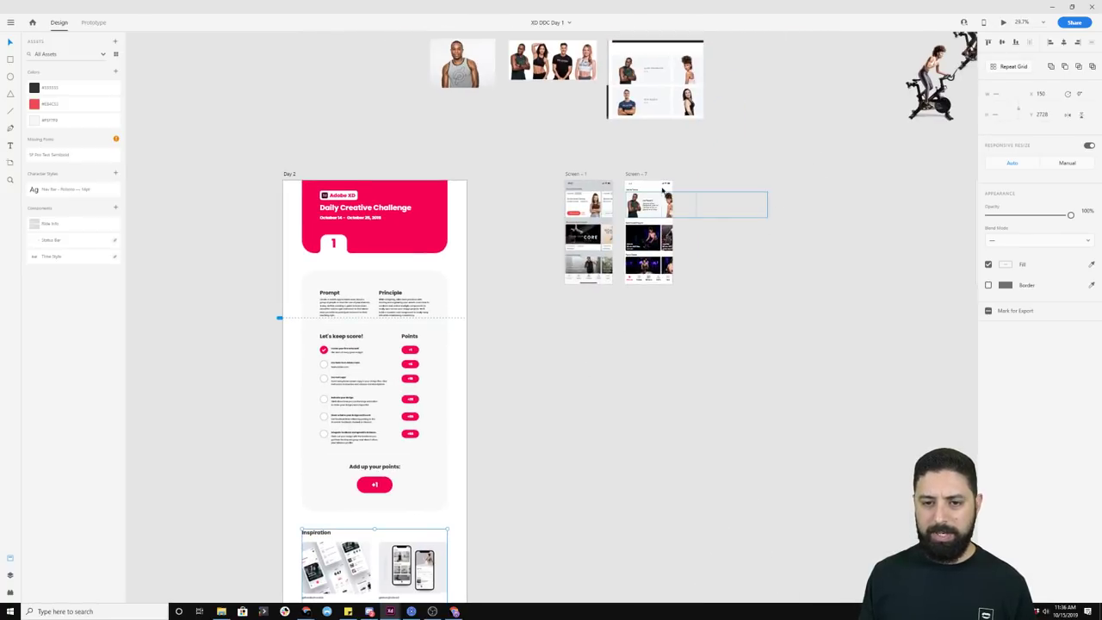
{"action": "left_click", "coordinate": [638, 175]}
{"action": "left_click_drag", "start_coordinate": [638, 175], "coordinate": [653, 237]}
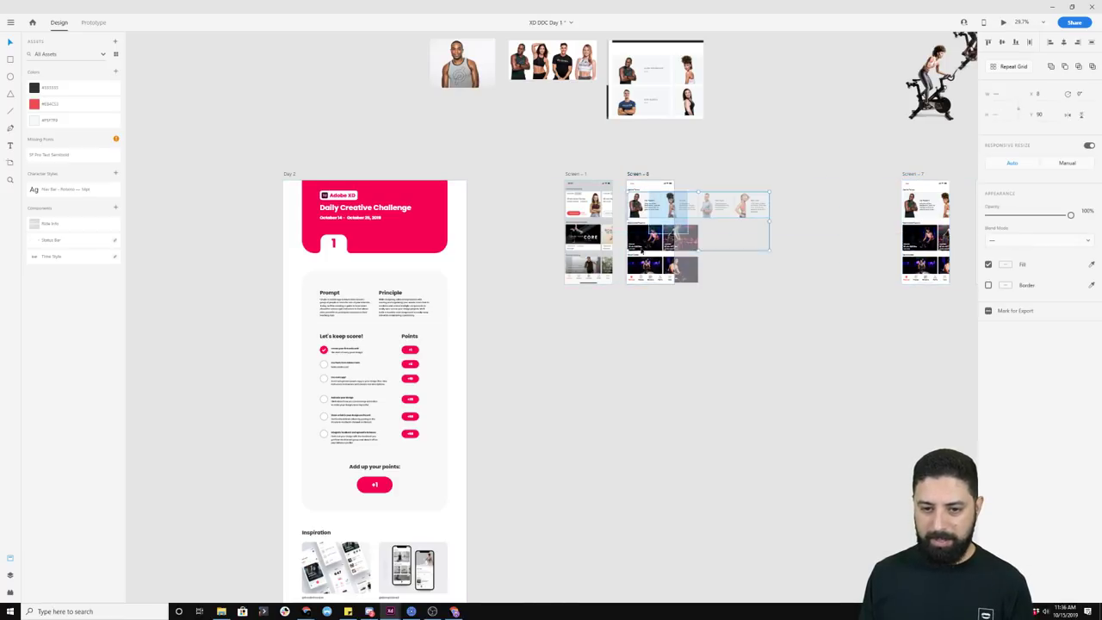
{"action": "key", "text": "Delete"}
{"action": "scroll", "coordinate": [604, 218], "scroll_direction": "up", "scroll_amount": 10}
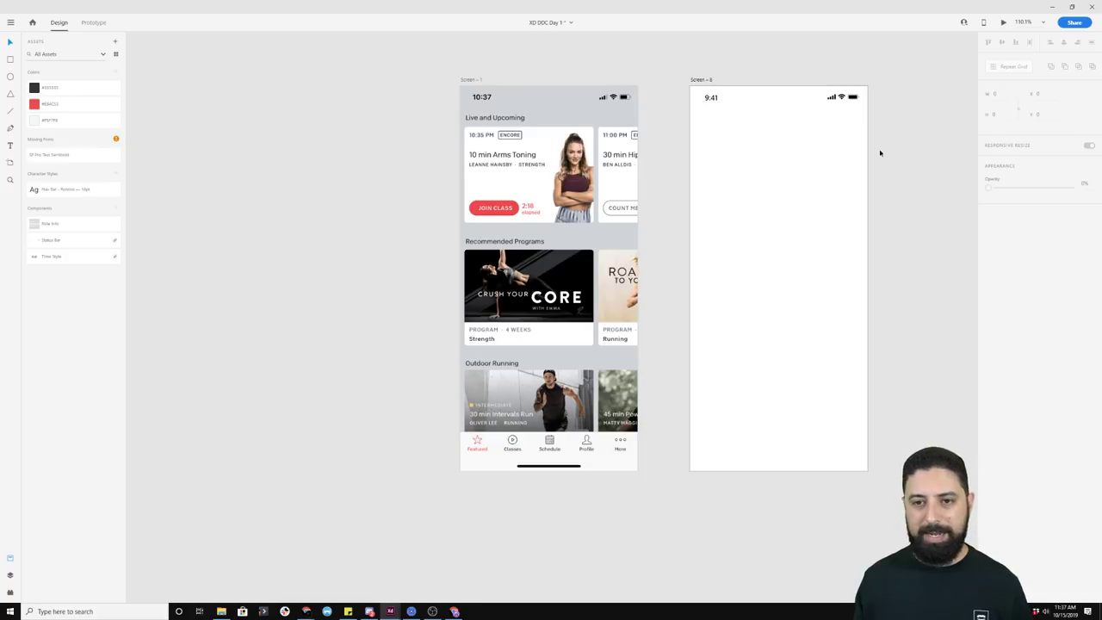
Step: Set the standing man and woman trainer photos side by side beside Screen – 8
{"action": "scroll", "coordinate": [904, 140], "scroll_direction": "down", "scroll_amount": 10}
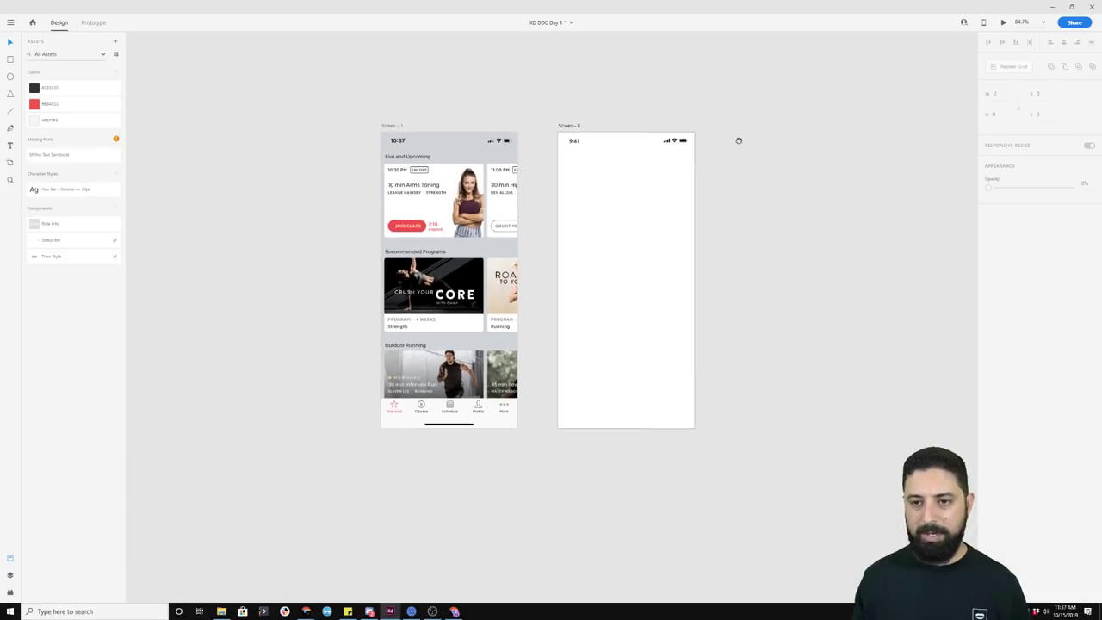
{"action": "left_click_drag", "start_coordinate": [773, 123], "coordinate": [556, 263]}
{"action": "left_click", "coordinate": [832, 263]}
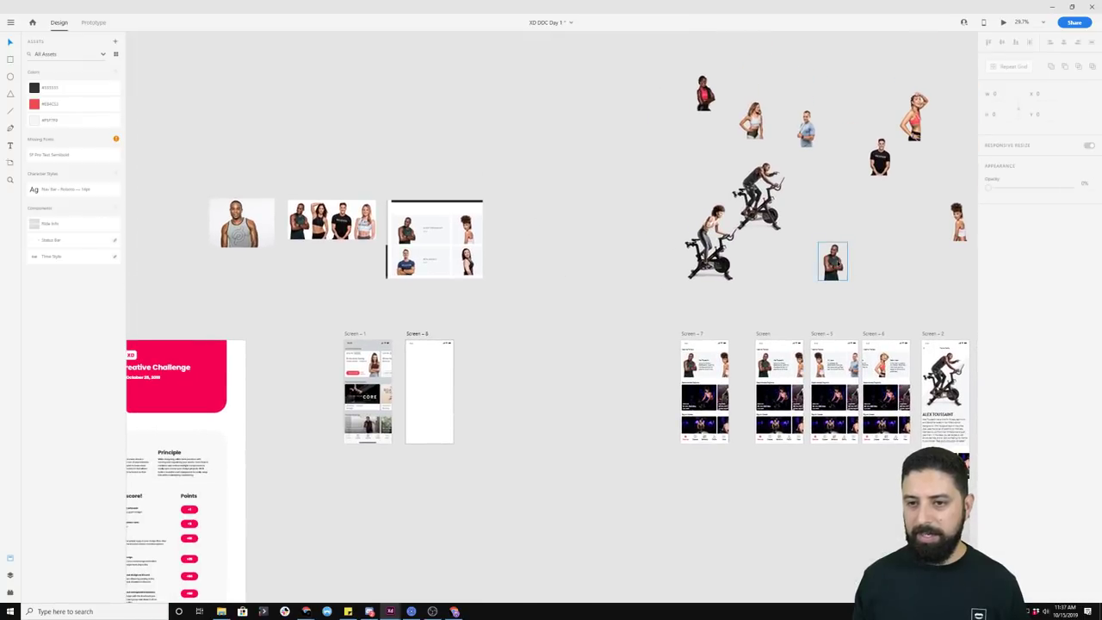
{"action": "left_click_drag", "start_coordinate": [817, 200], "coordinate": [974, 282]}
{"action": "left_click_drag", "start_coordinate": [952, 226], "coordinate": [598, 295]}
{"action": "scroll", "coordinate": [447, 394], "scroll_direction": "up", "scroll_amount": 6}
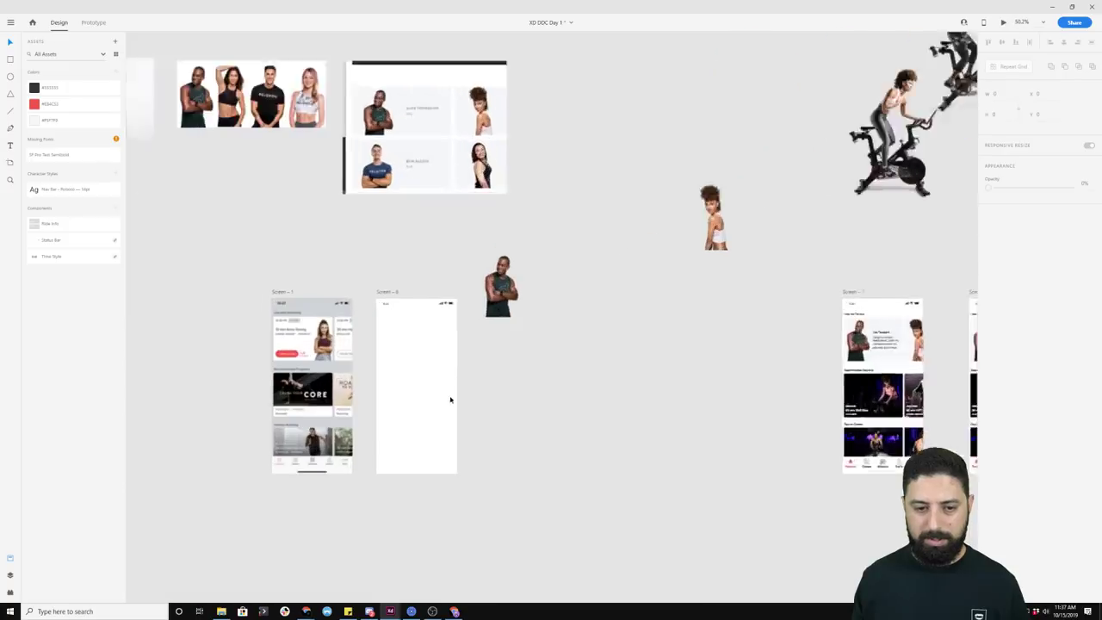
{"action": "left_click_drag", "start_coordinate": [737, 207], "coordinate": [539, 276]}
{"action": "scroll", "coordinate": [461, 320], "scroll_direction": "up", "scroll_amount": 6}
{"action": "left_click_drag", "start_coordinate": [462, 320], "coordinate": [657, 302]}
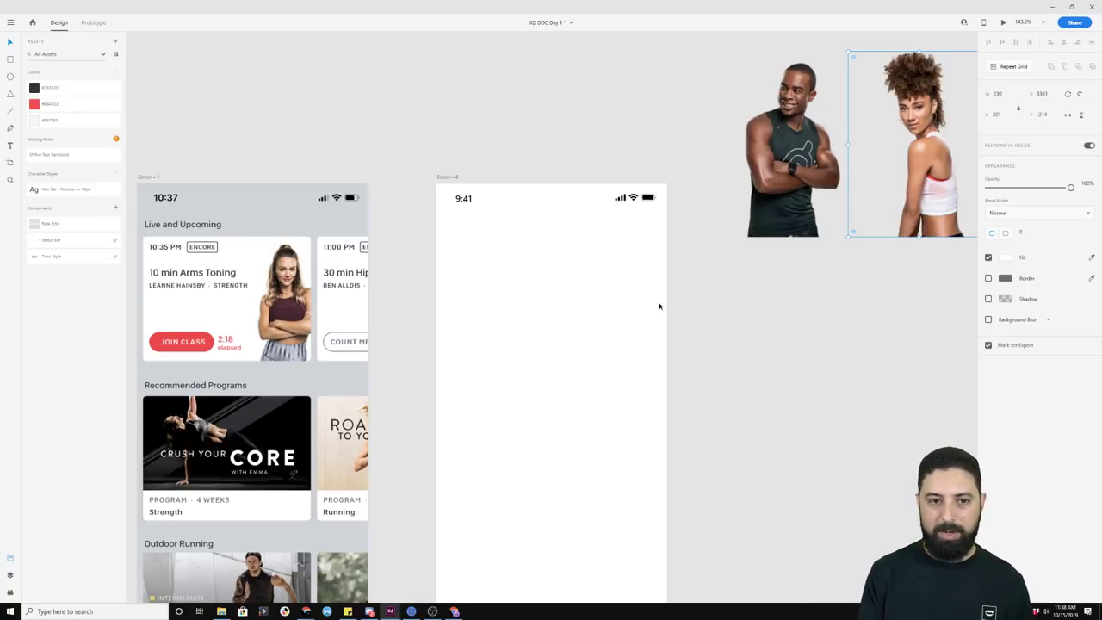
{"action": "key", "text": "r"}
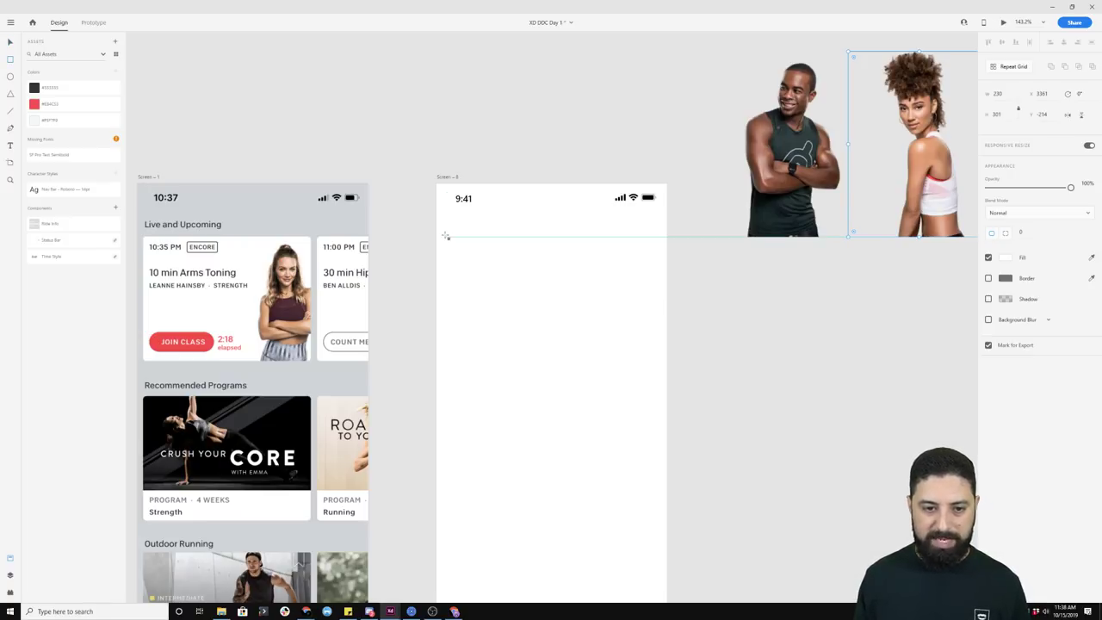
Step: Draw a borderless red rectangle near the top of Screen – 8
{"action": "mouse_move", "coordinate": [445, 234]}
{"action": "left_mouse_down"}
{"action": "mouse_move", "coordinate": [549, 364]}
{"action": "mouse_move", "coordinate": [598, 364]}
{"action": "left_mouse_up"}
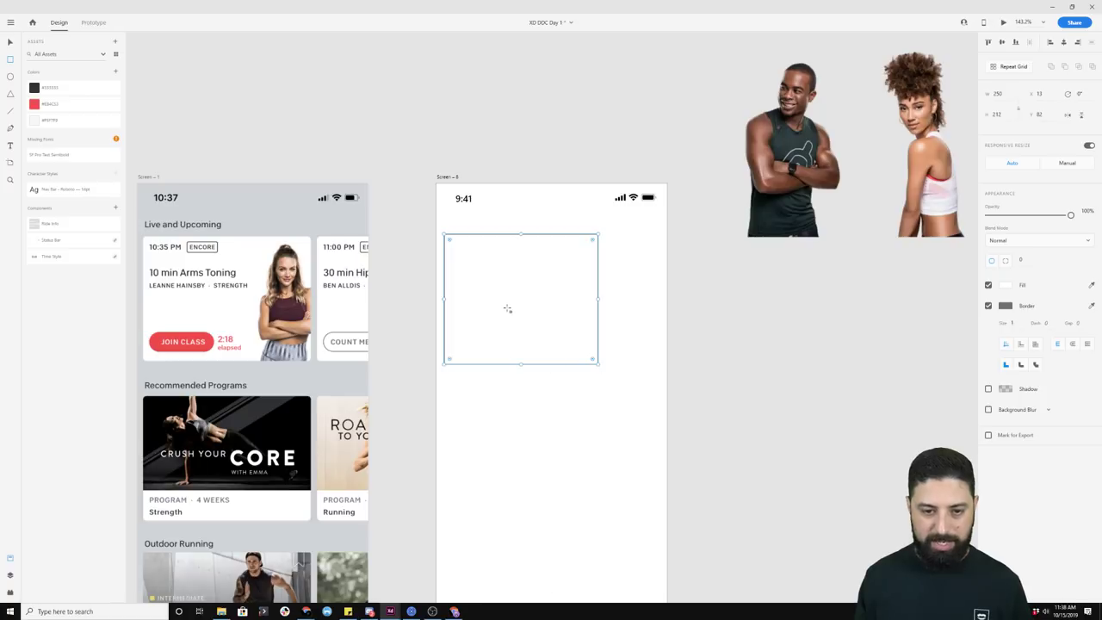
{"action": "left_click", "coordinate": [988, 305]}
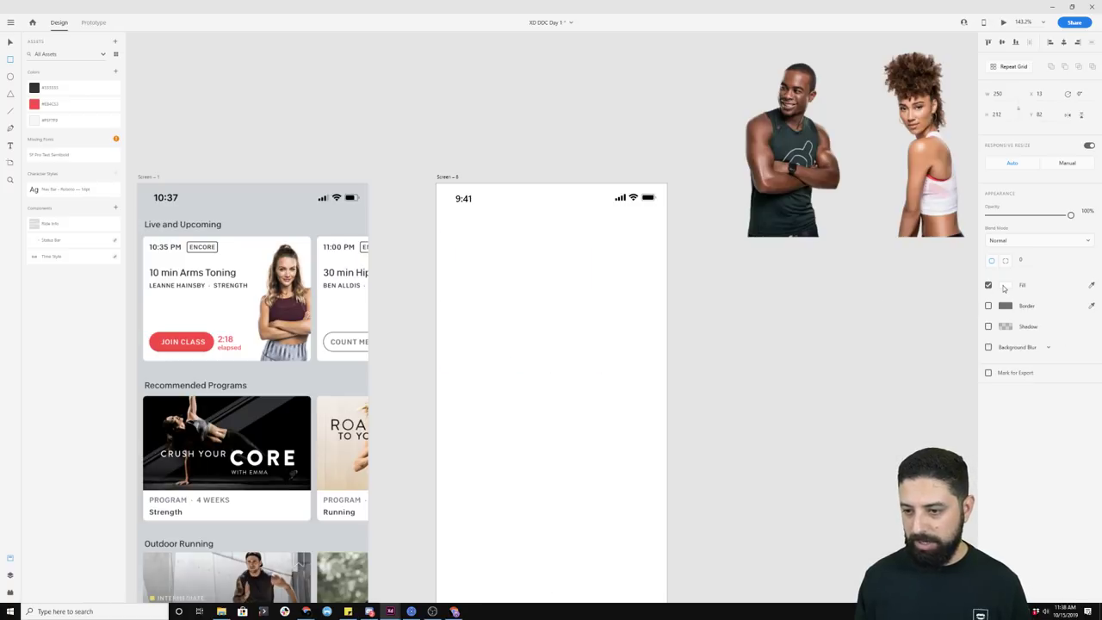
{"action": "left_click", "coordinate": [1004, 284]}
{"action": "left_click", "coordinate": [943, 245]}
{"action": "left_click", "coordinate": [676, 280]}
{"action": "left_click", "coordinate": [615, 287]}
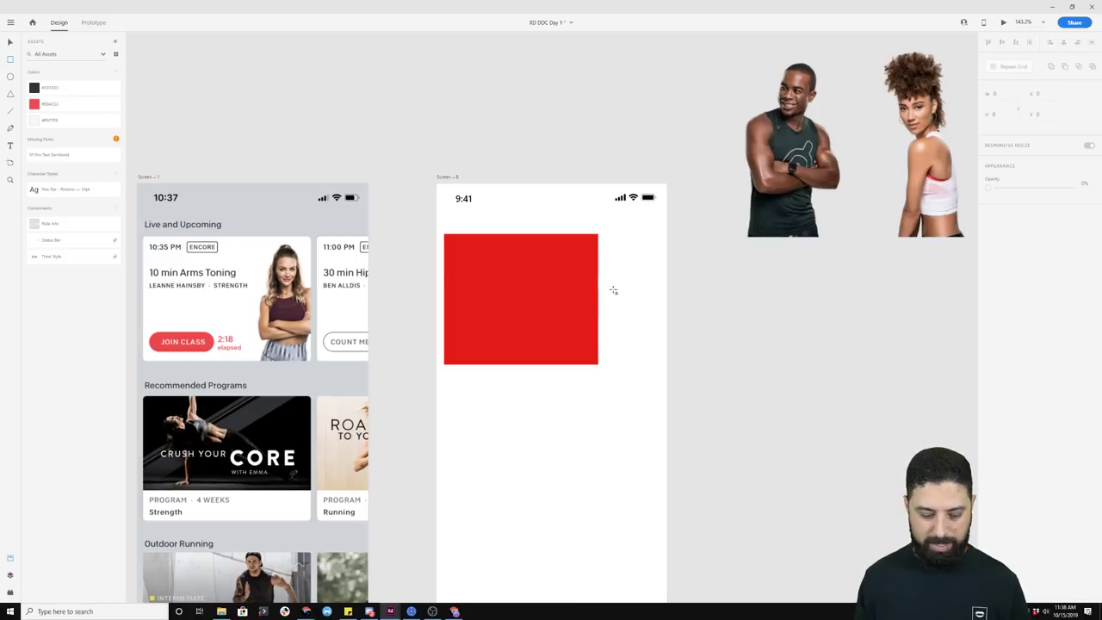
{"action": "left_click", "coordinate": [566, 299]}
Step: Match the rectangle to the 10 min Arms Toning card, round corners to 4, and return it to Screen – 8
{"action": "left_click_drag", "start_coordinate": [566, 298], "coordinate": [265, 301]}
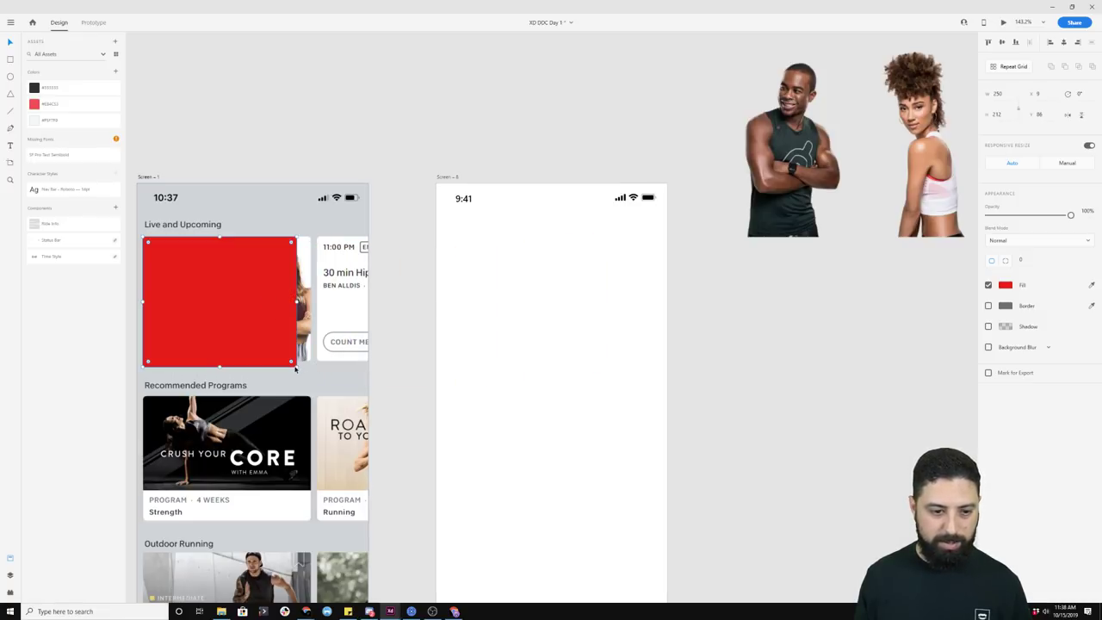
{"action": "left_click_drag", "start_coordinate": [298, 366], "coordinate": [312, 362]}
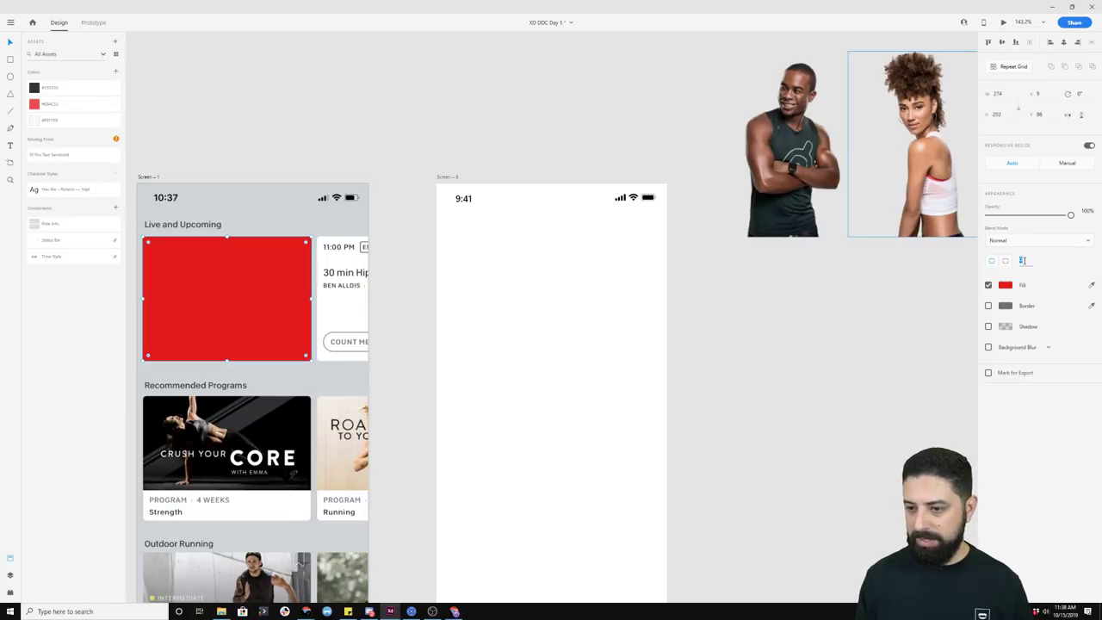
{"action": "type", "text": "4"}
{"action": "key", "text": "Return"}
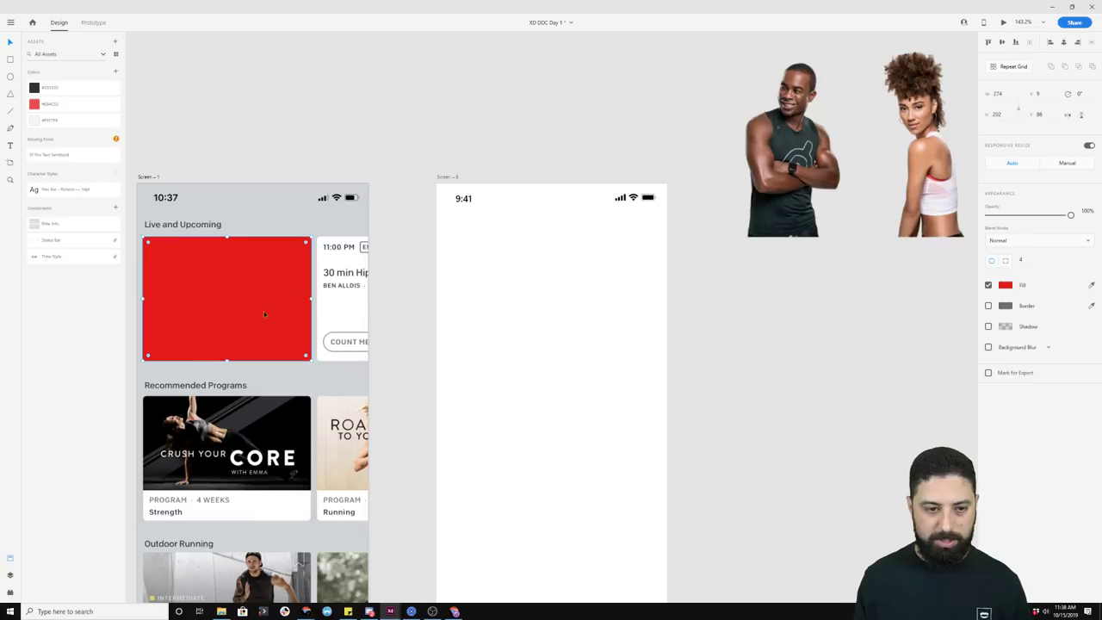
{"action": "left_click_drag", "start_coordinate": [268, 306], "coordinate": [573, 300]}
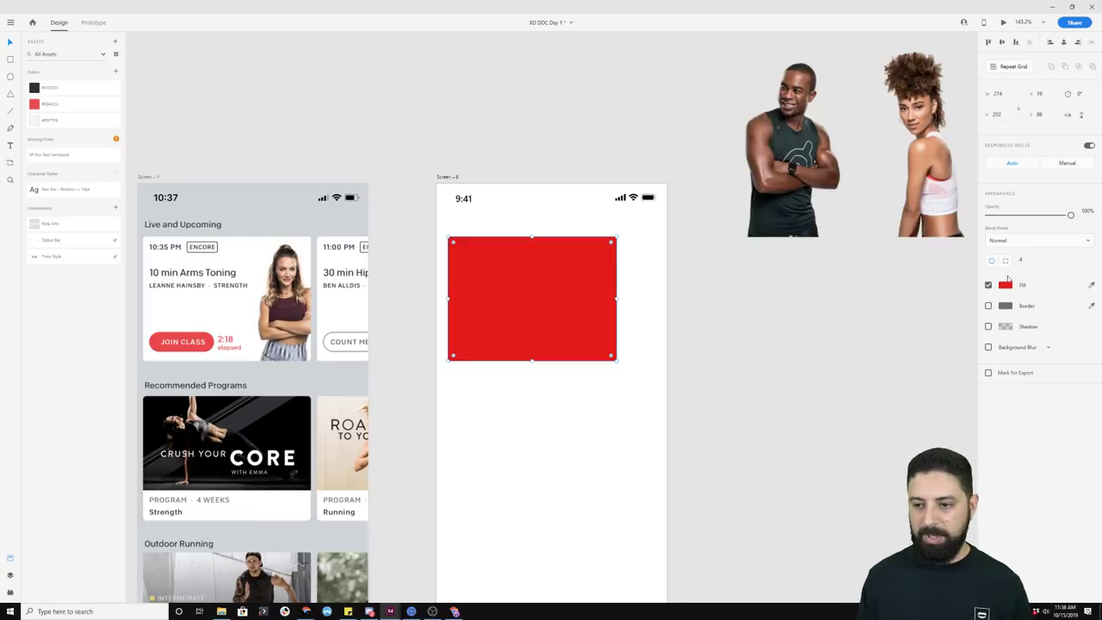
Step: Fill the card rectangle light grey and save that colour as a swatch
{"action": "left_click", "coordinate": [58, 125]}
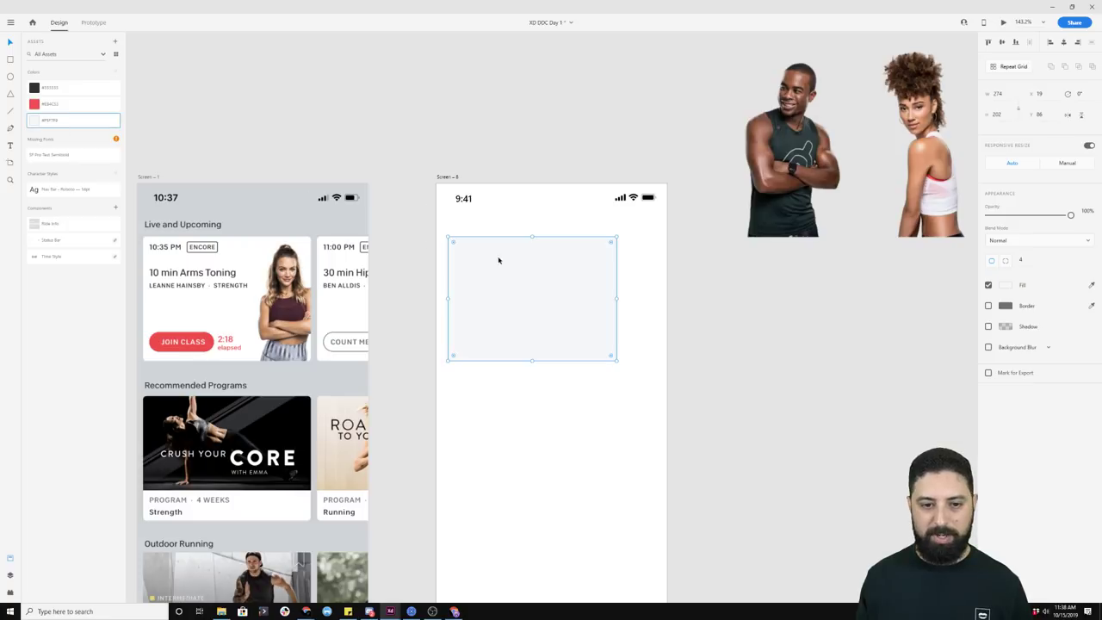
{"action": "right_click", "coordinate": [75, 123]}
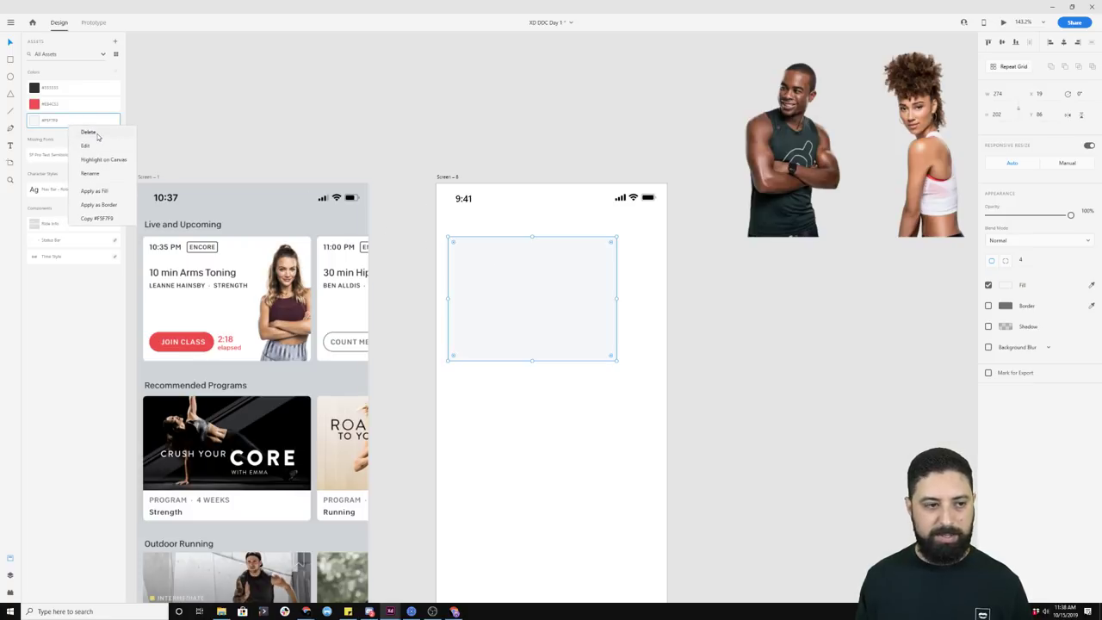
{"action": "left_click", "coordinate": [87, 130]}
{"action": "left_click", "coordinate": [474, 142]}
{"action": "left_click", "coordinate": [560, 273]}
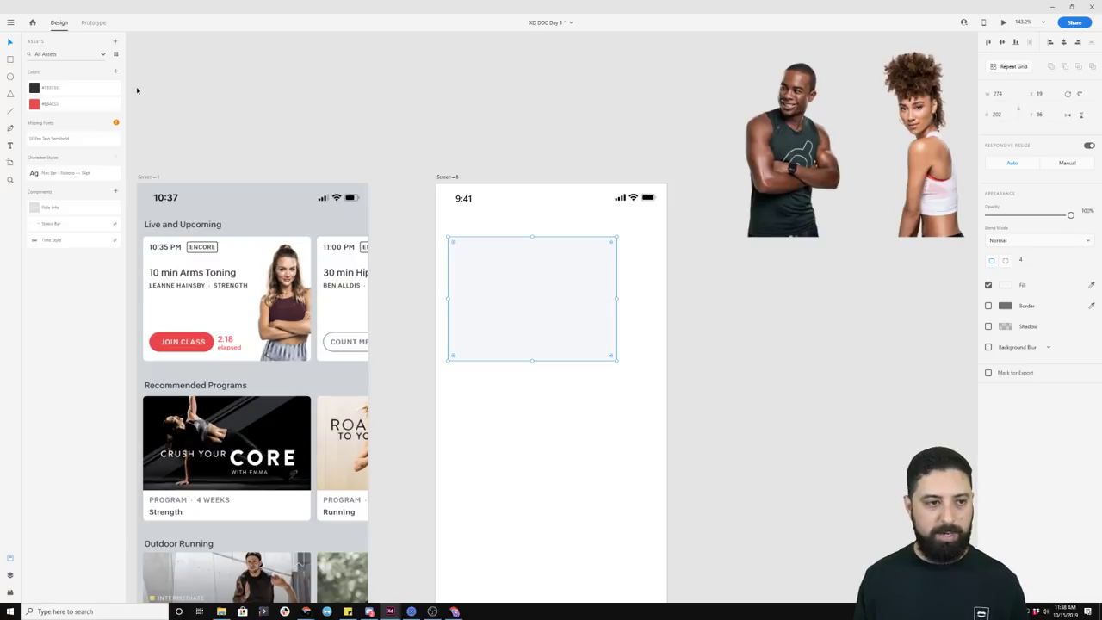
{"action": "left_click", "coordinate": [115, 73]}
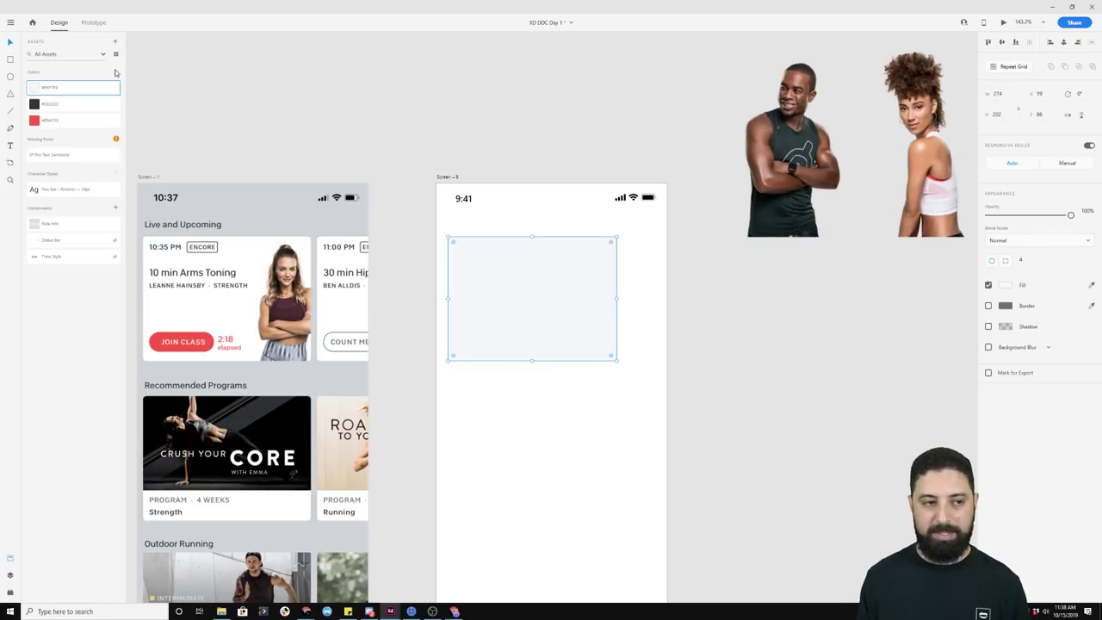
Step: Try a duplicate card with the colour asset turned blue, then undo and delete it
{"action": "left_click_drag", "start_coordinate": [539, 266], "coordinate": [542, 423]}
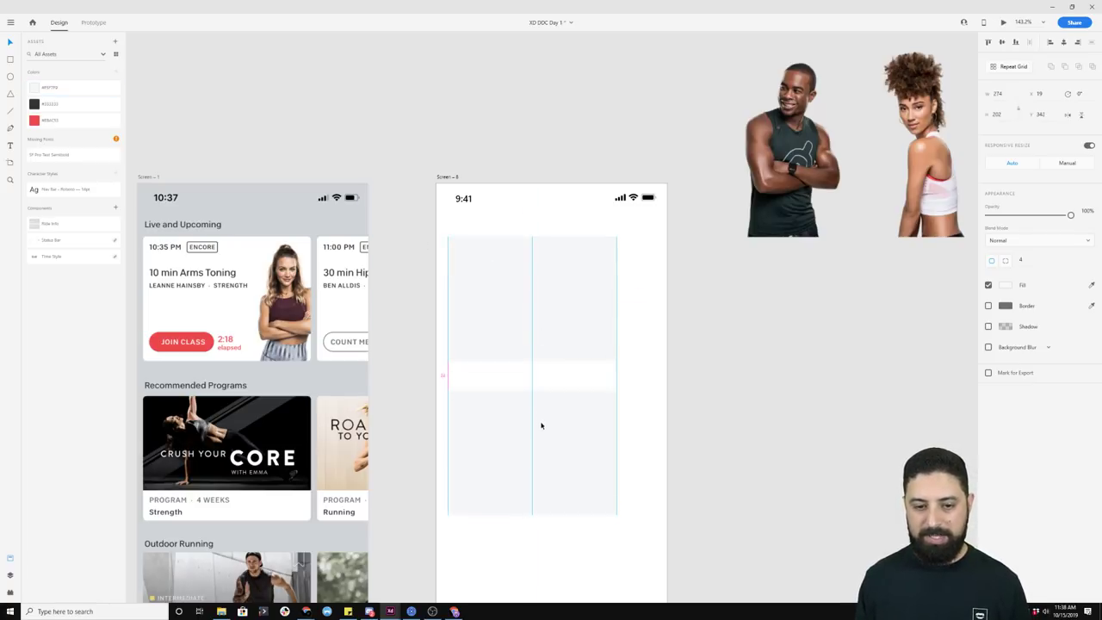
{"action": "right_click", "coordinate": [50, 90]}
{"action": "left_click", "coordinate": [74, 112]}
{"action": "mouse_move", "coordinate": [106, 80]}
{"action": "left_mouse_down"}
{"action": "mouse_move", "coordinate": [101, 66]}
{"action": "mouse_move", "coordinate": [115, 76]}
{"action": "mouse_move", "coordinate": [125, 58]}
{"action": "mouse_move", "coordinate": [88, 95]}
{"action": "mouse_move", "coordinate": [110, 112]}
{"action": "mouse_move", "coordinate": [123, 80]}
{"action": "left_mouse_up"}
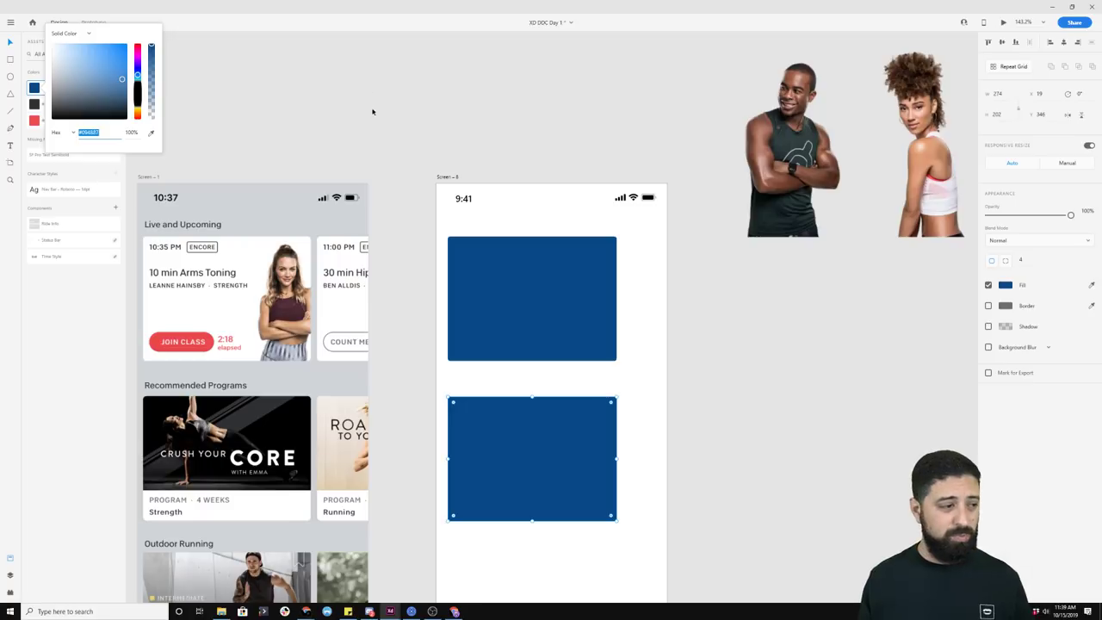
{"action": "left_click", "coordinate": [506, 432]}
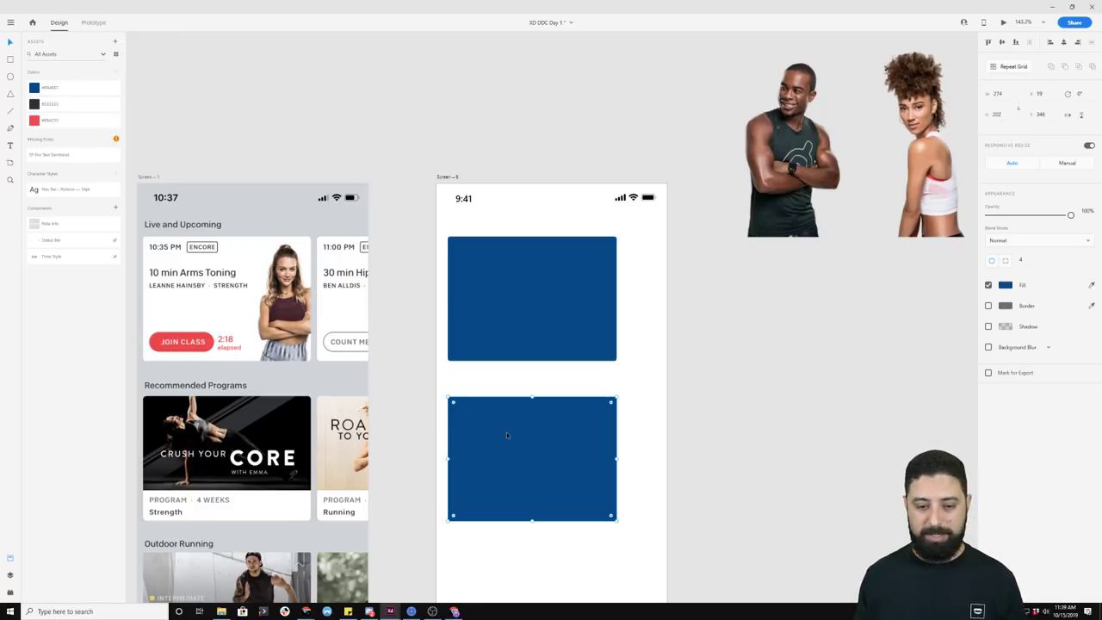
{"action": "key", "text": "ctrl+z"}
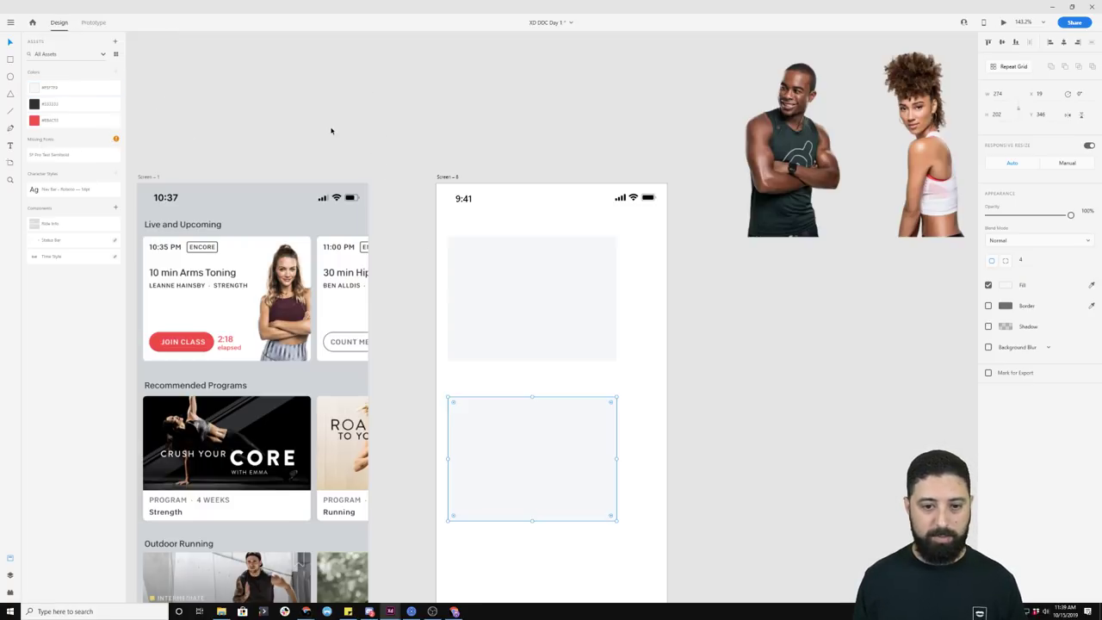
{"action": "key", "text": "Delete"}
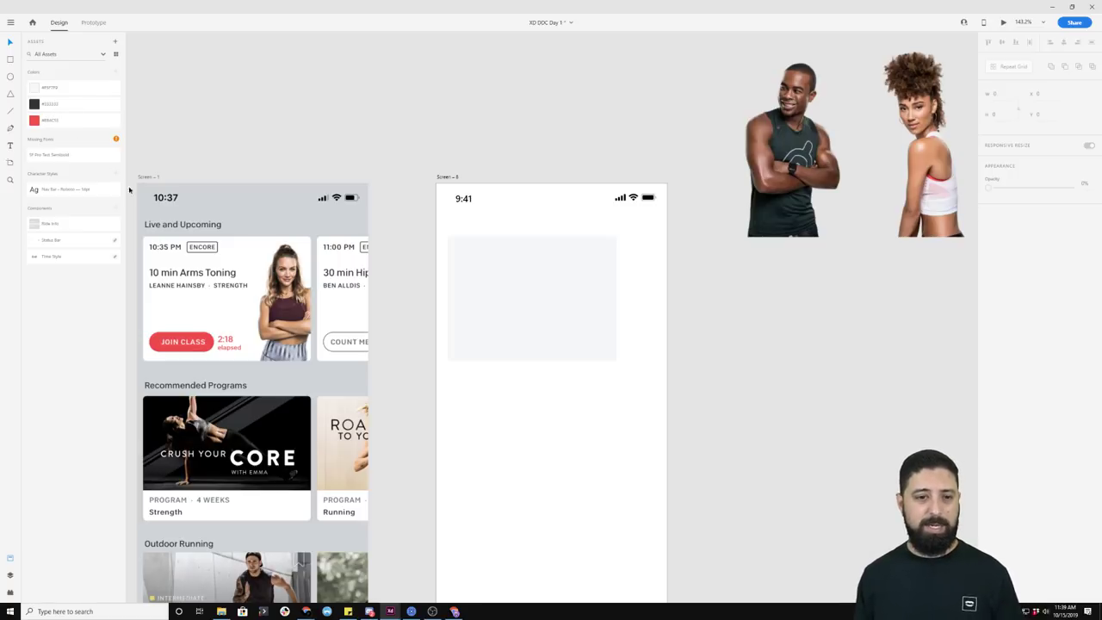
Step: Drop the male trainer image file from its folder into the grey card
{"action": "left_click", "coordinate": [740, 181]}
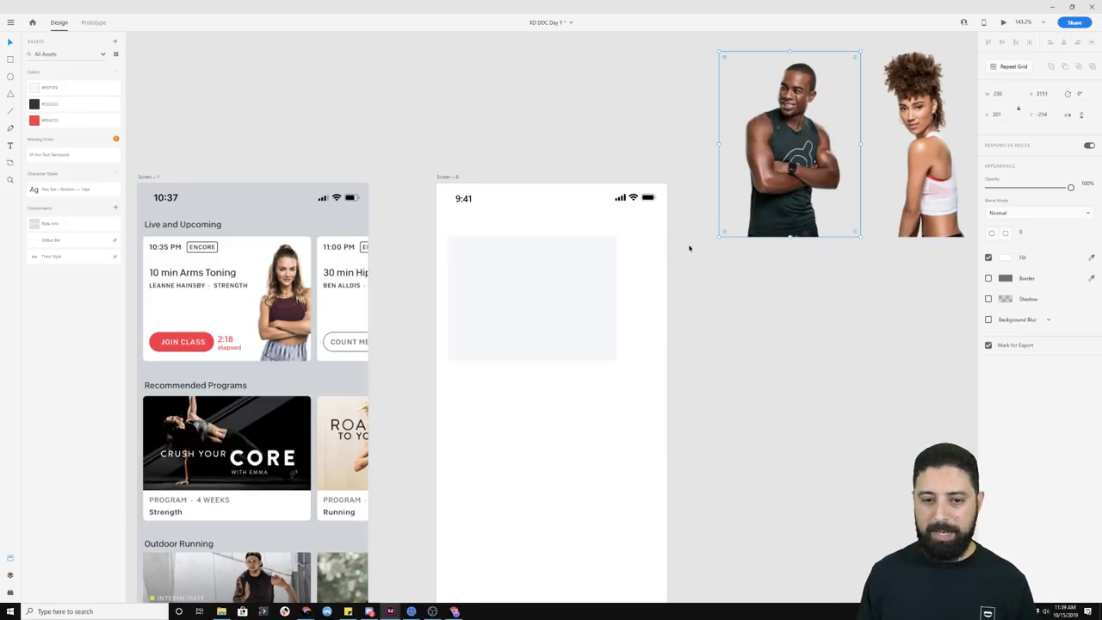
{"action": "left_click", "coordinate": [591, 282]}
{"action": "mouse_move", "coordinate": [803, 174]}
{"action": "left_mouse_down"}
{"action": "mouse_move", "coordinate": [765, 208]}
{"action": "mouse_move", "coordinate": [796, 176]}
{"action": "left_mouse_up"}
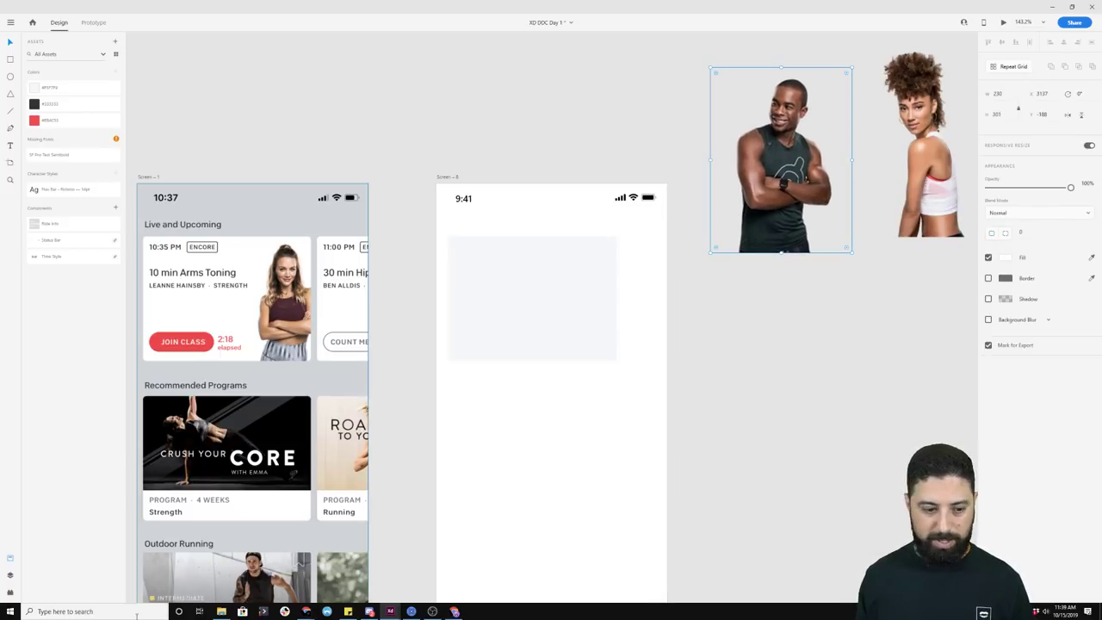
{"action": "left_click", "coordinate": [221, 611]}
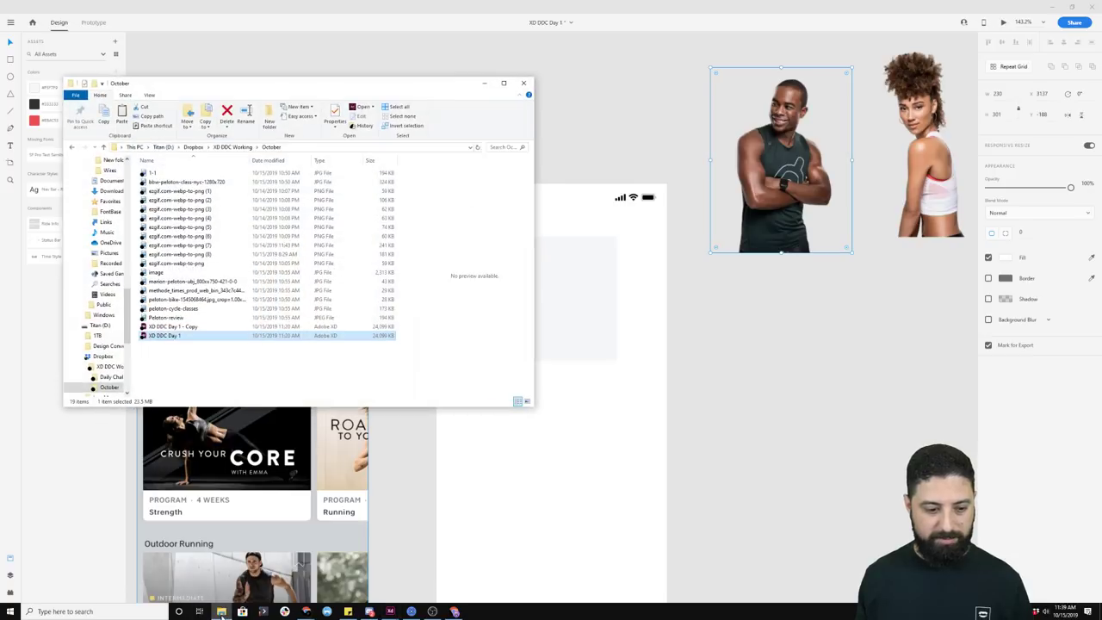
{"action": "left_click", "coordinate": [177, 264]}
{"action": "left_click_drag", "start_coordinate": [176, 269], "coordinate": [543, 291]}
Step: Scale and position the photo inside the card's mask to fill its left side
{"action": "double_click", "coordinate": [540, 289]}
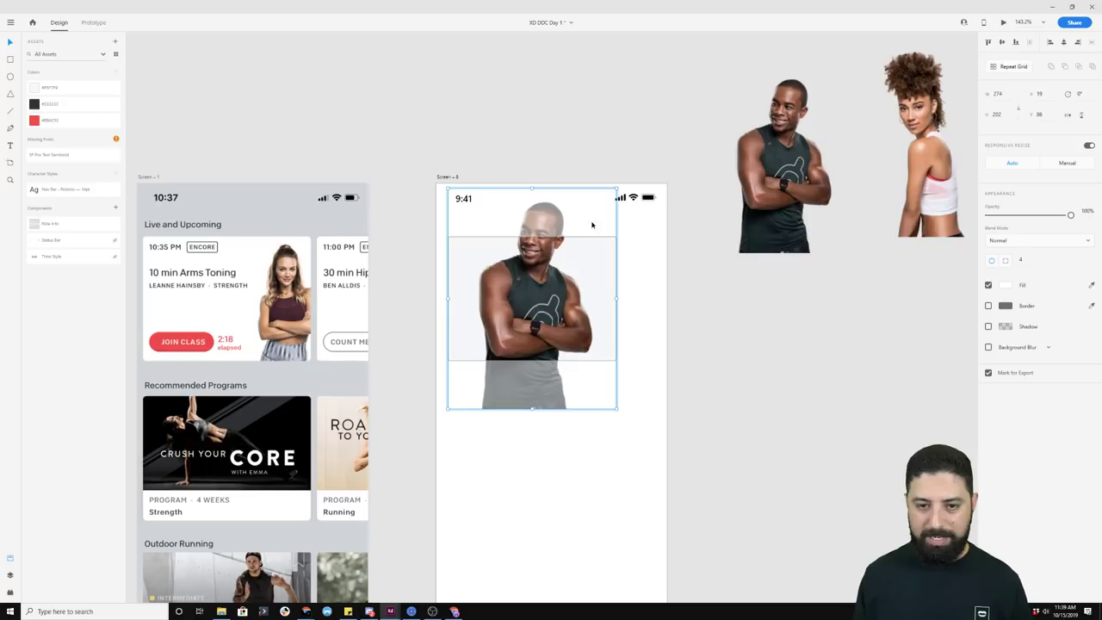
{"action": "left_click_drag", "start_coordinate": [615, 193], "coordinate": [570, 248]}
{"action": "left_click_drag", "start_coordinate": [504, 341], "coordinate": [502, 288]}
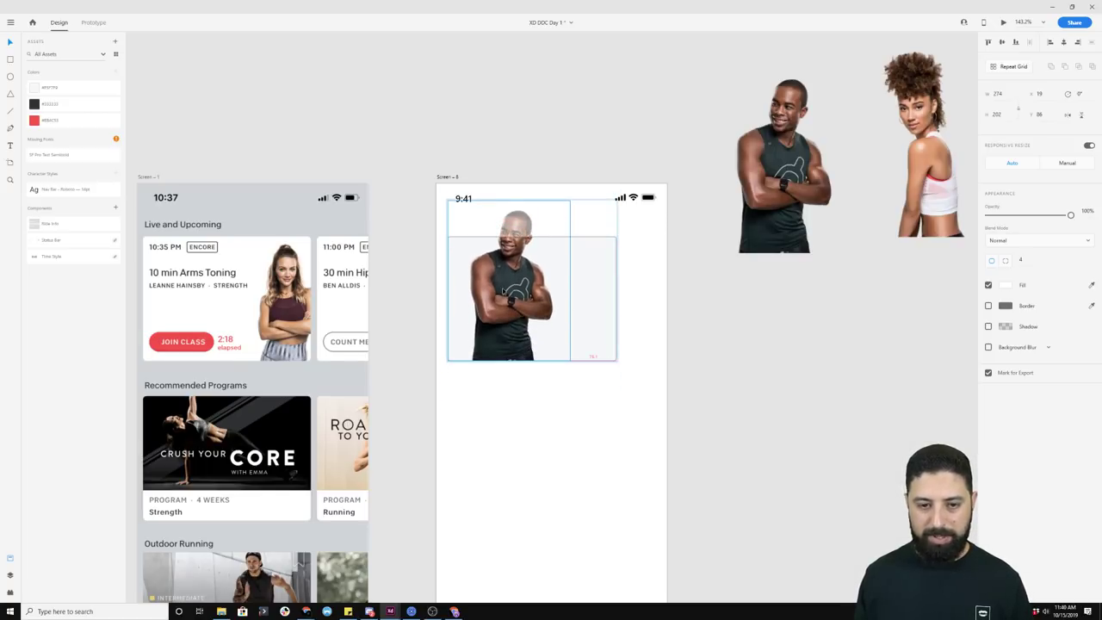
{"action": "left_click_drag", "start_coordinate": [569, 201], "coordinate": [540, 241]}
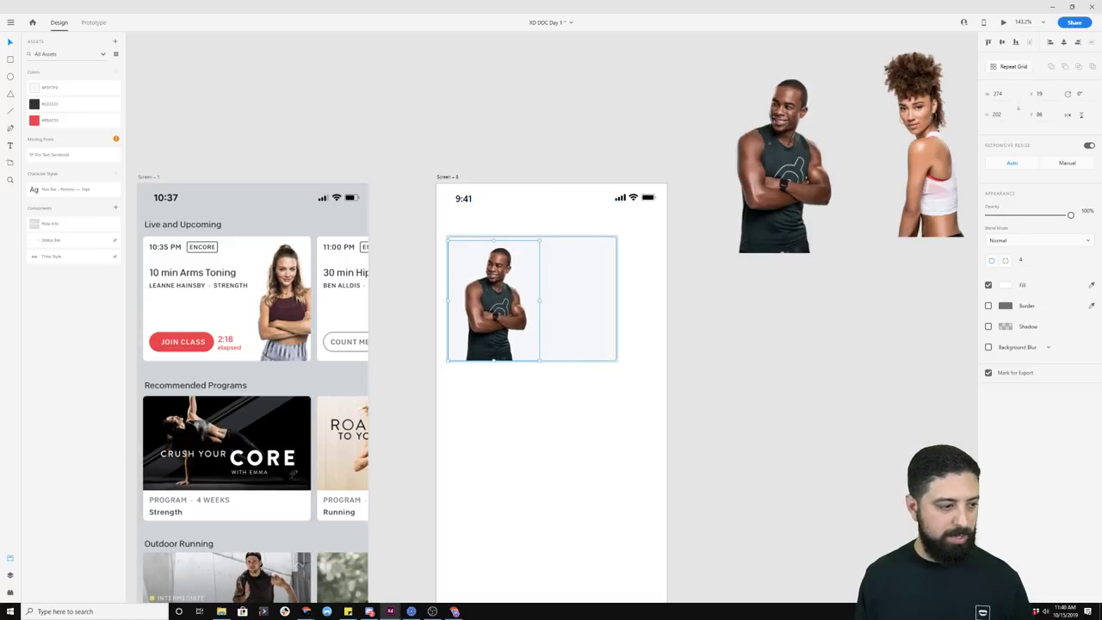
{"action": "left_click", "coordinate": [546, 147]}
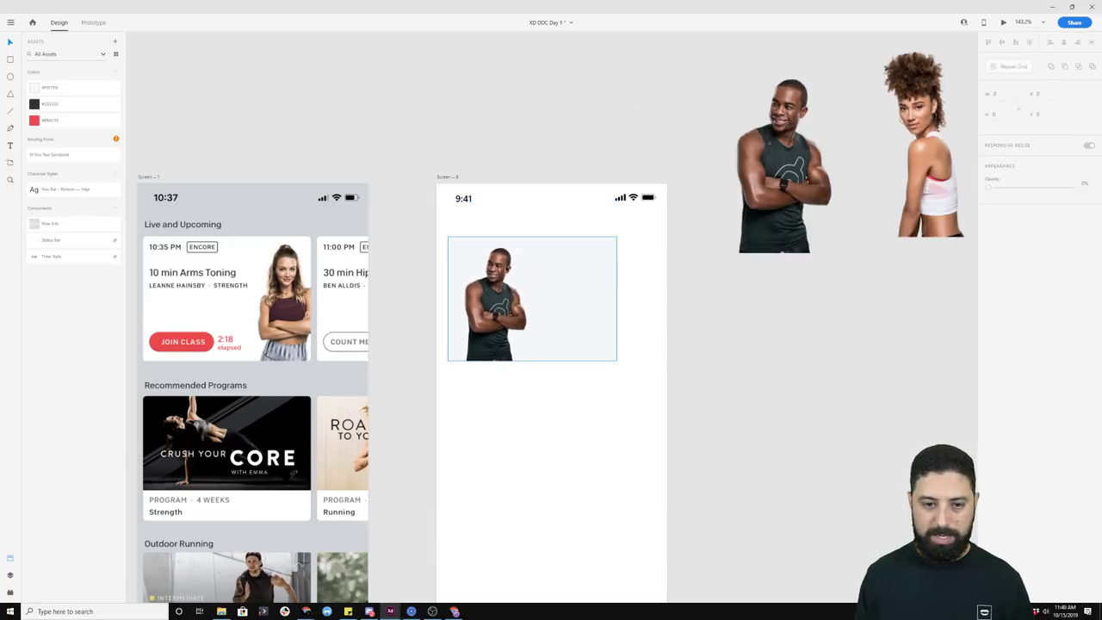
{"action": "left_click", "coordinate": [485, 295]}
{"action": "double_click", "coordinate": [498, 295]}
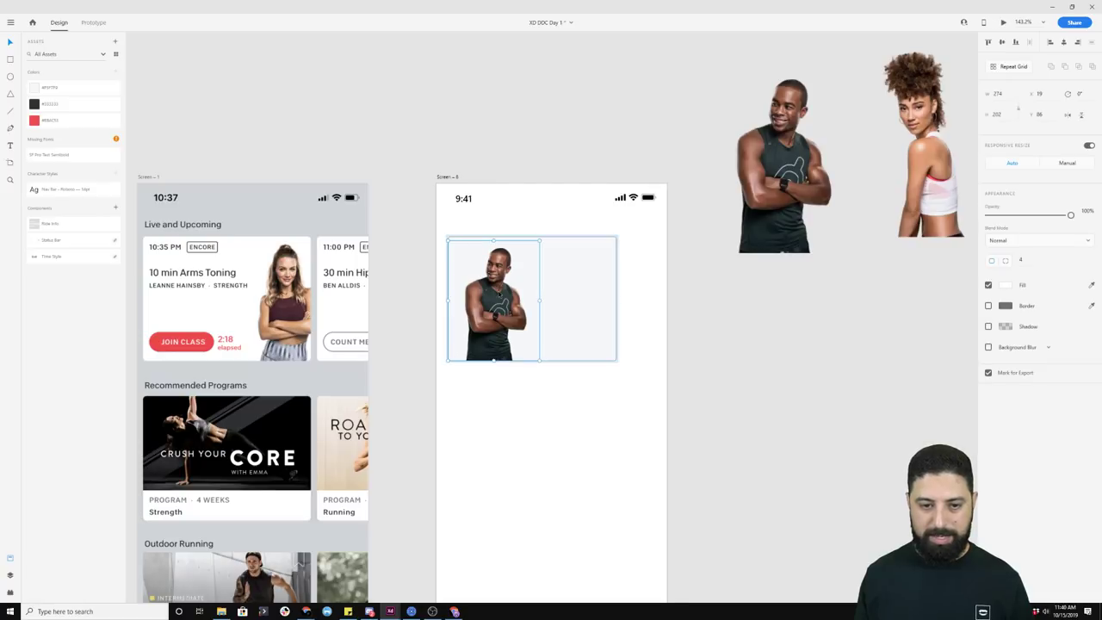
{"action": "left_click", "coordinate": [554, 148]}
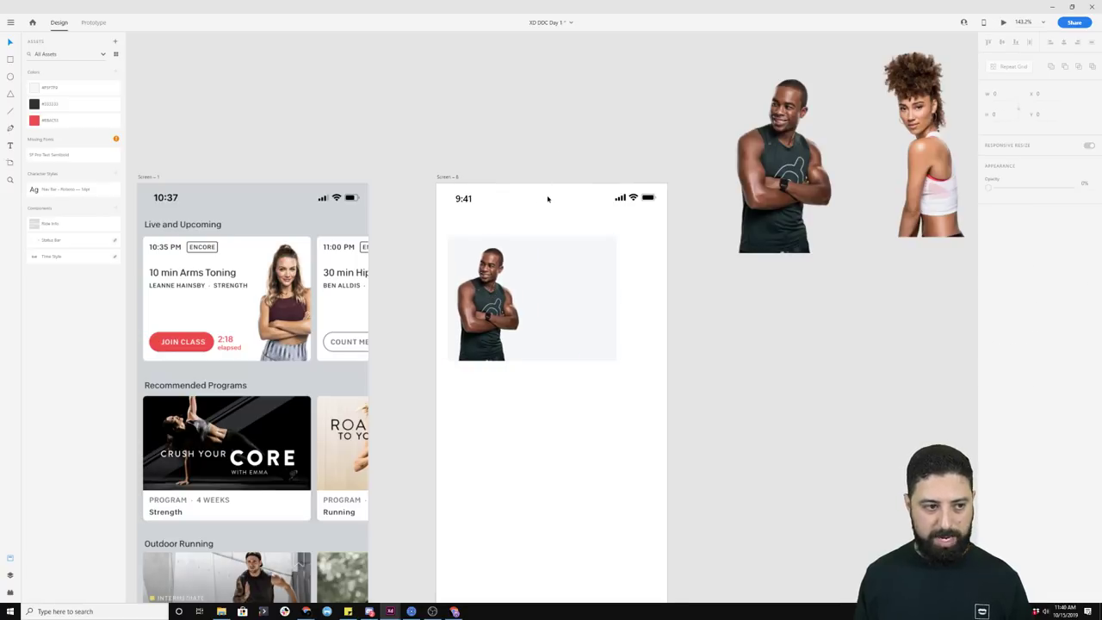
Step: Type the trainer's name beside the photo, coloured #333333 dark grey at size 16
{"action": "left_click", "coordinate": [545, 285]}
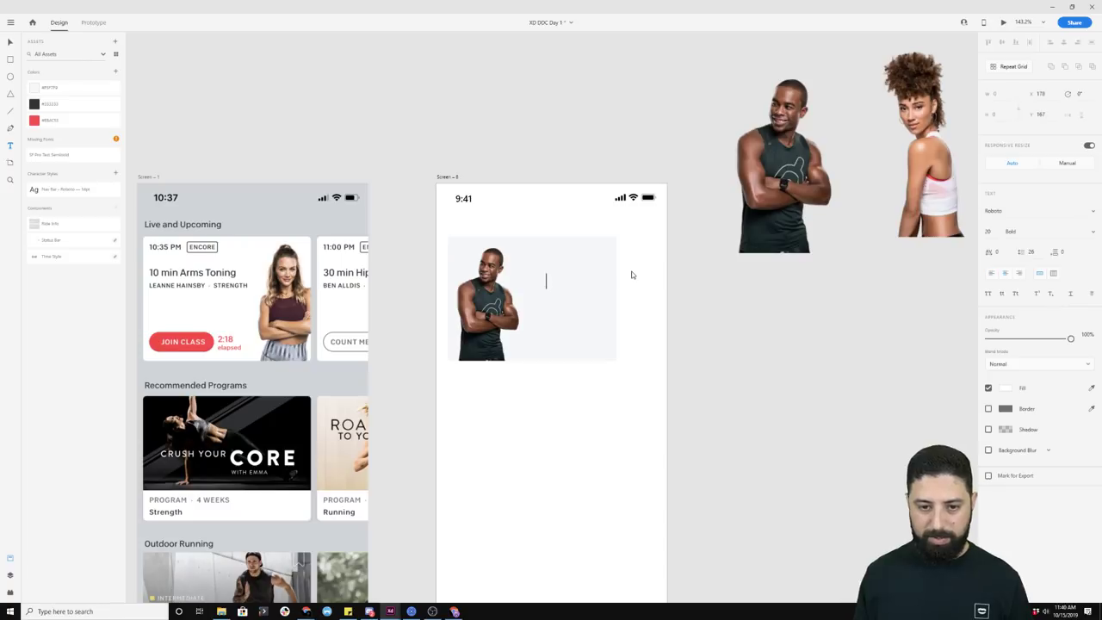
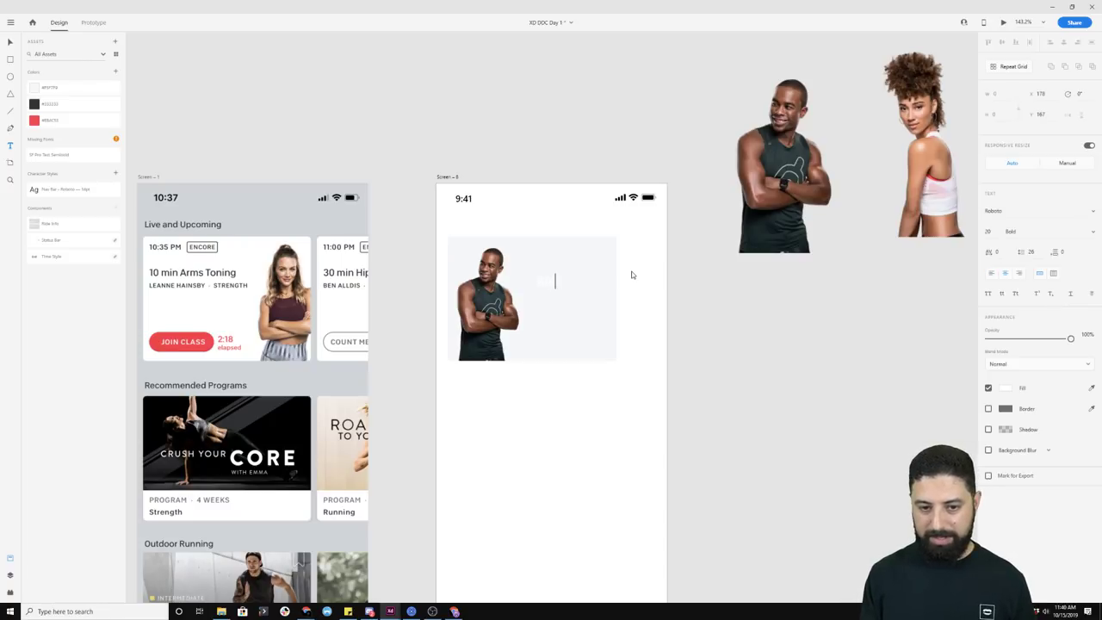
{"action": "key", "text": "Escape"}
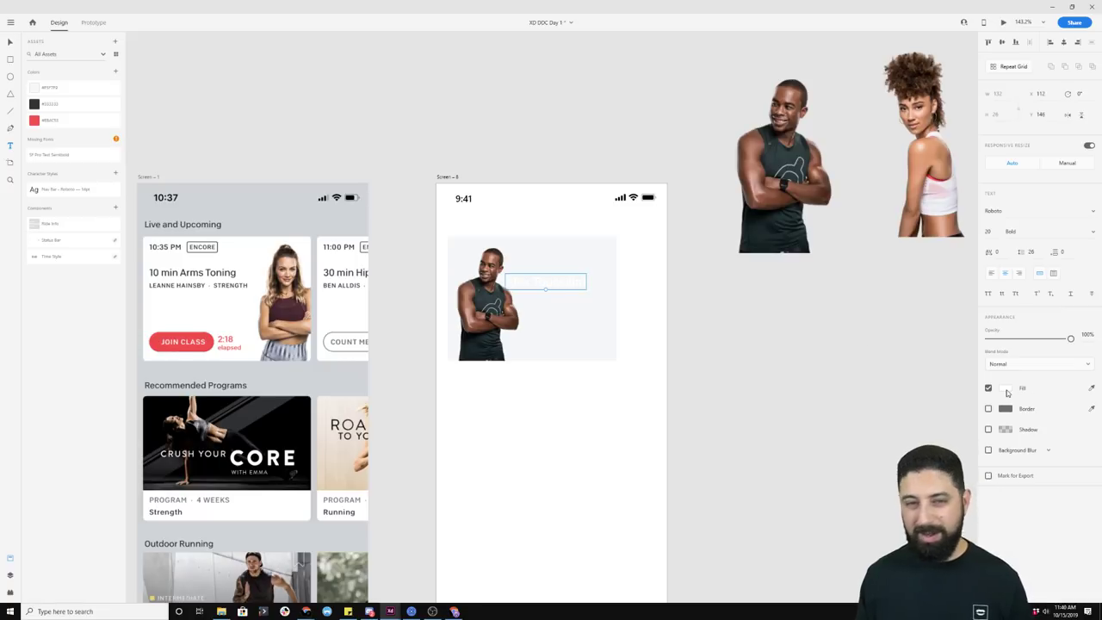
{"action": "left_click", "coordinate": [1006, 390]}
{"action": "left_click", "coordinate": [675, 305]}
{"action": "left_click", "coordinate": [92, 105]}
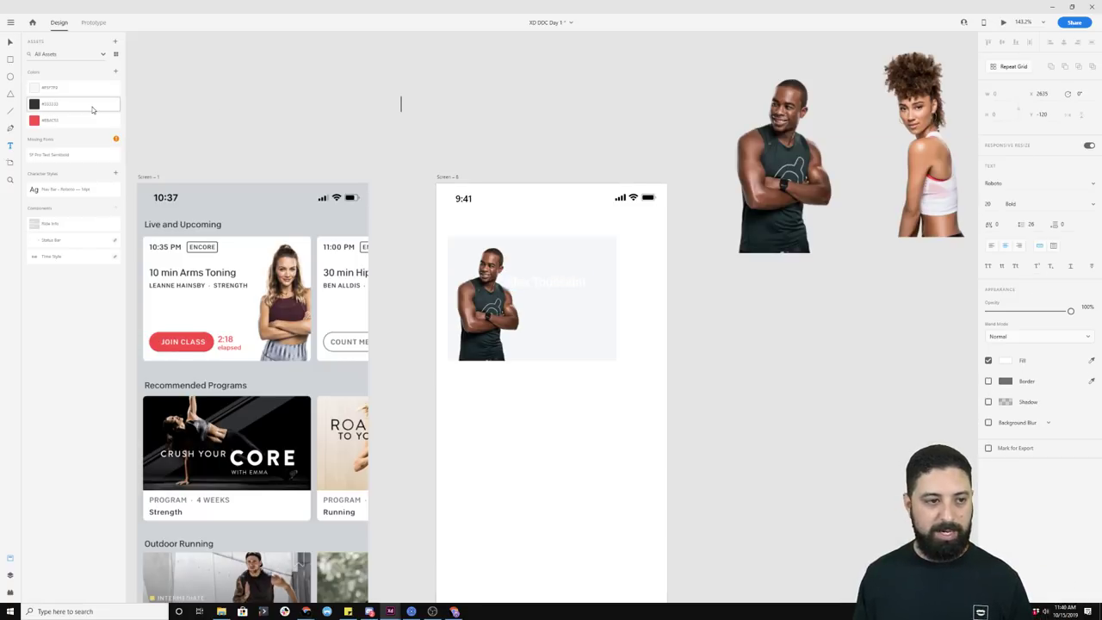
{"action": "left_click", "coordinate": [555, 285]}
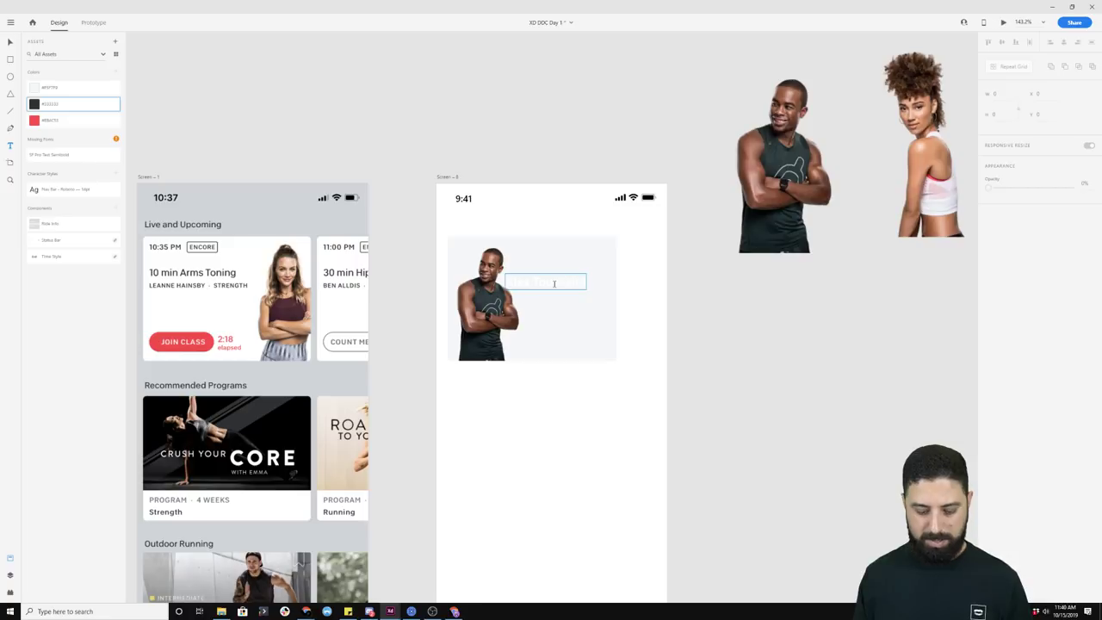
{"action": "left_click", "coordinate": [48, 103]}
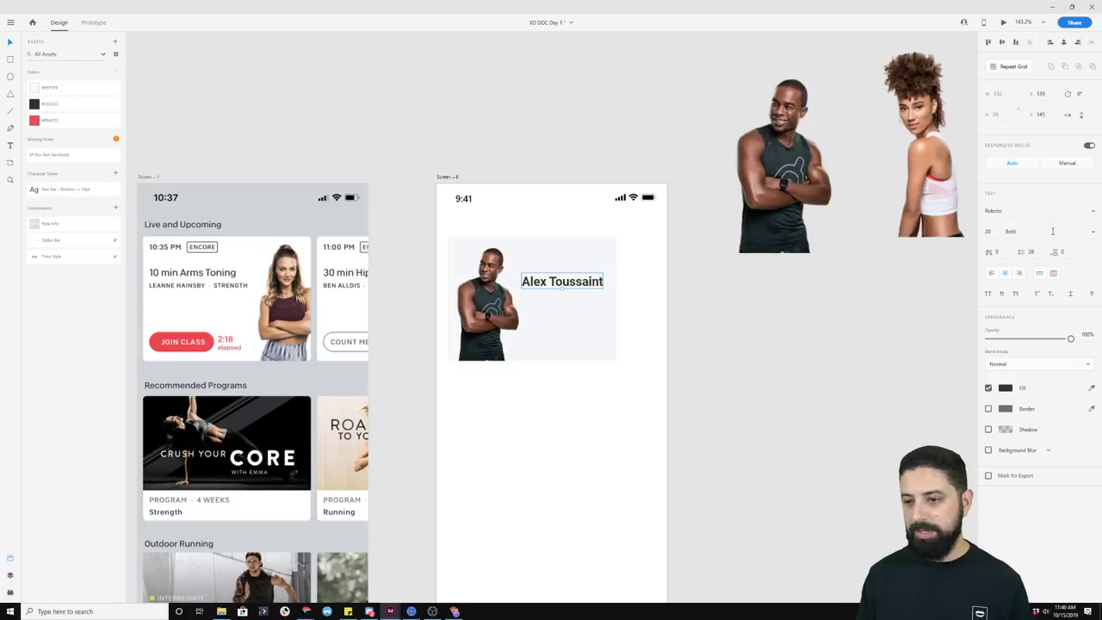
{"action": "left_click", "coordinate": [989, 231]}
{"action": "type", "text": "16"}
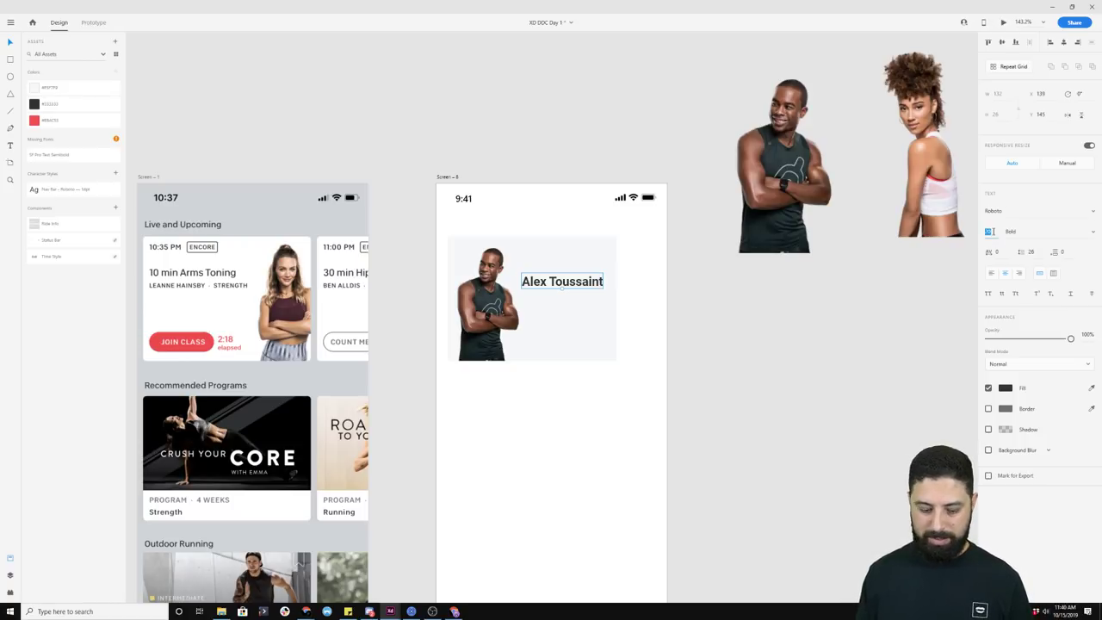
{"action": "key", "text": "Return"}
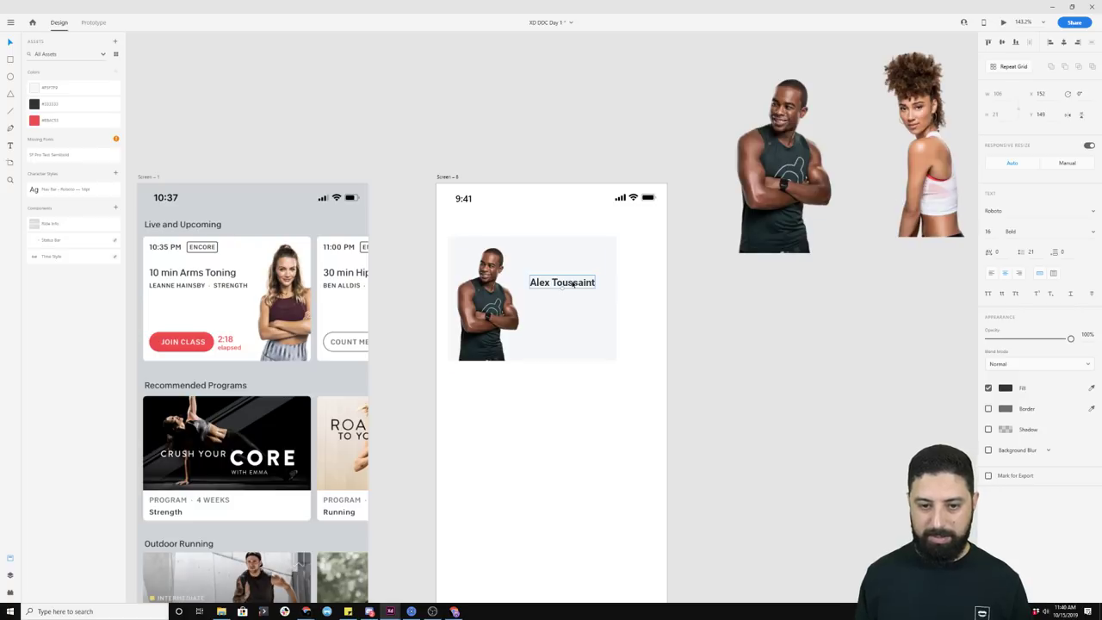
Step: Duplicate the name text and paste in the trainer bio copied from Screen – 7
{"action": "left_click_drag", "start_coordinate": [573, 282], "coordinate": [574, 304]}
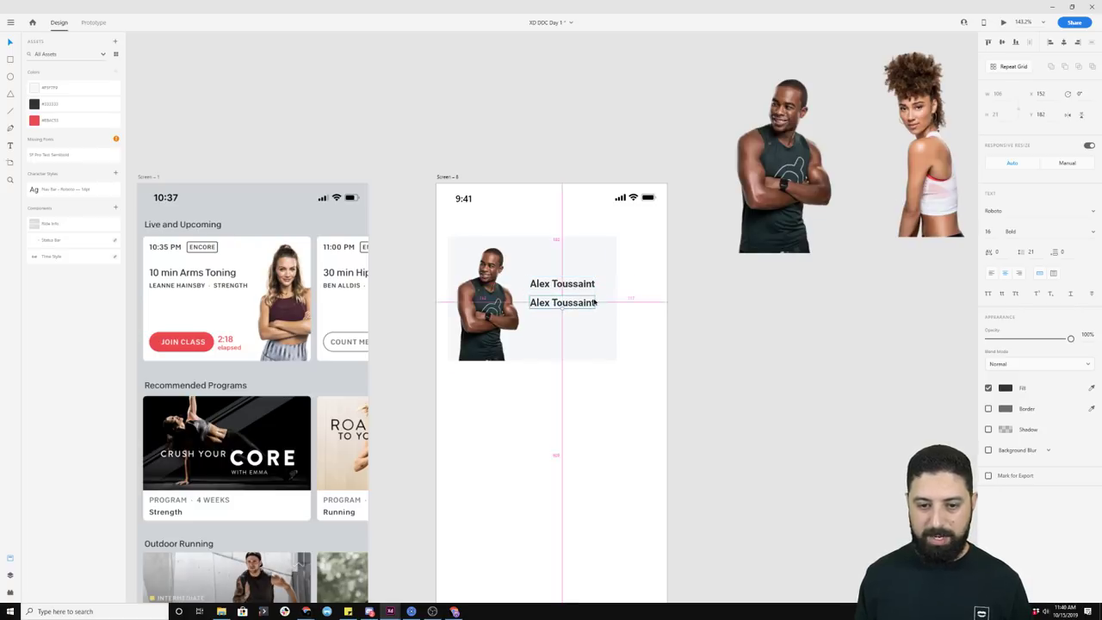
{"action": "left_click_drag", "start_coordinate": [821, 295], "coordinate": [502, 278]}
{"action": "scroll", "coordinate": [501, 277], "scroll_direction": "right", "scroll_amount": 10}
{"action": "left_click", "coordinate": [832, 287]}
{"action": "double_click", "coordinate": [831, 287]}
{"action": "double_click", "coordinate": [832, 287]}
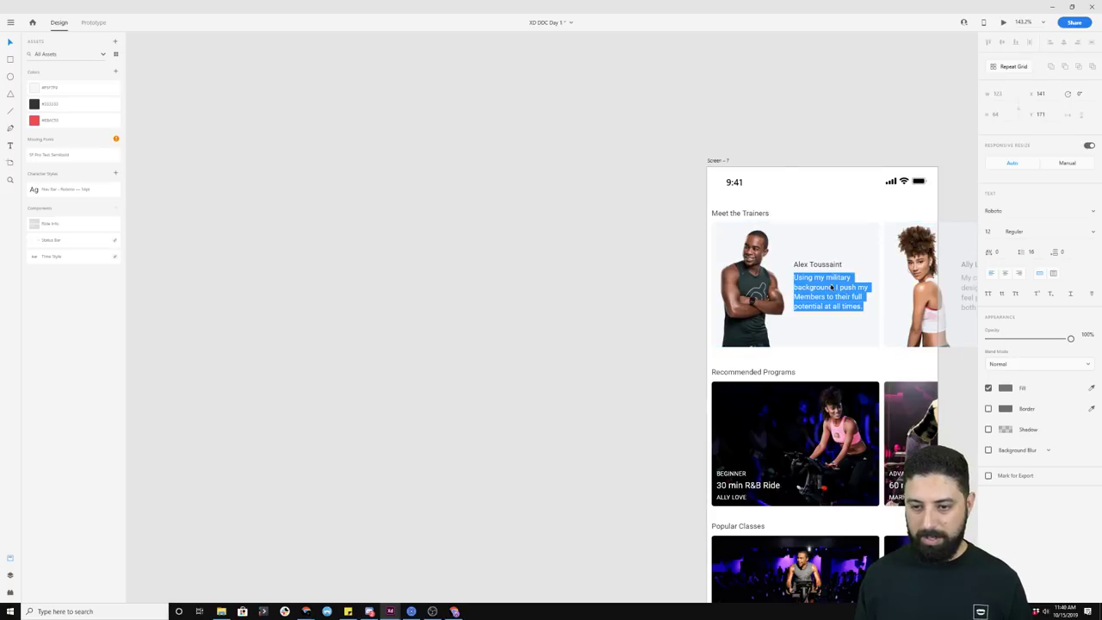
{"action": "scroll", "coordinate": [501, 267], "scroll_direction": "left", "scroll_amount": 15}
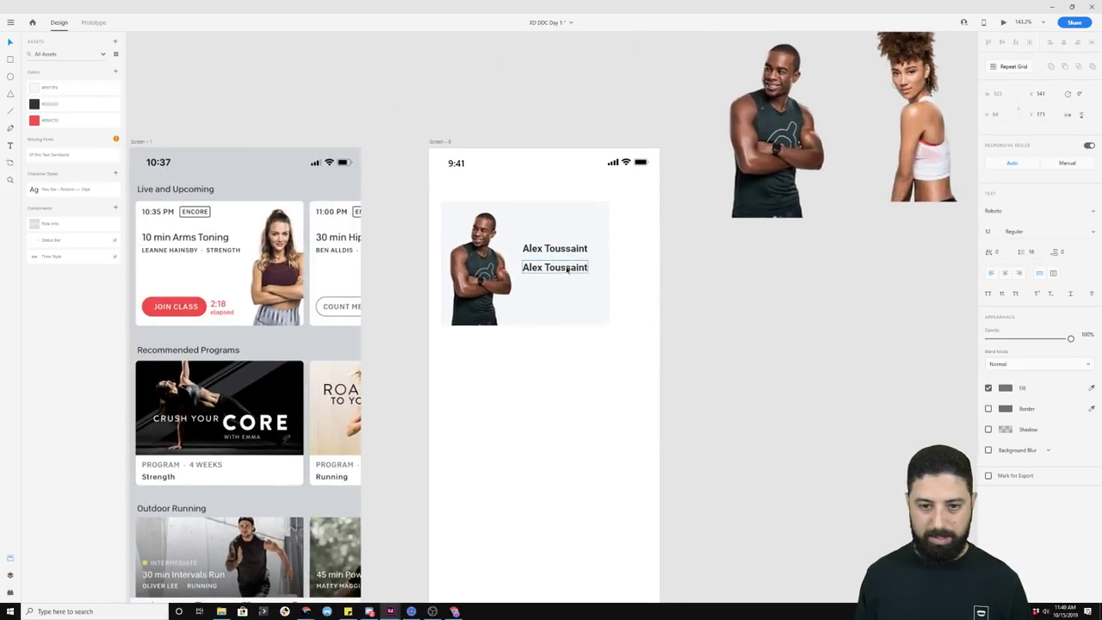
{"action": "left_click", "coordinate": [558, 270]}
{"action": "double_click", "coordinate": [558, 269]}
{"action": "type", "text": "Using my military background, I push my Members to their full potential at all times."}
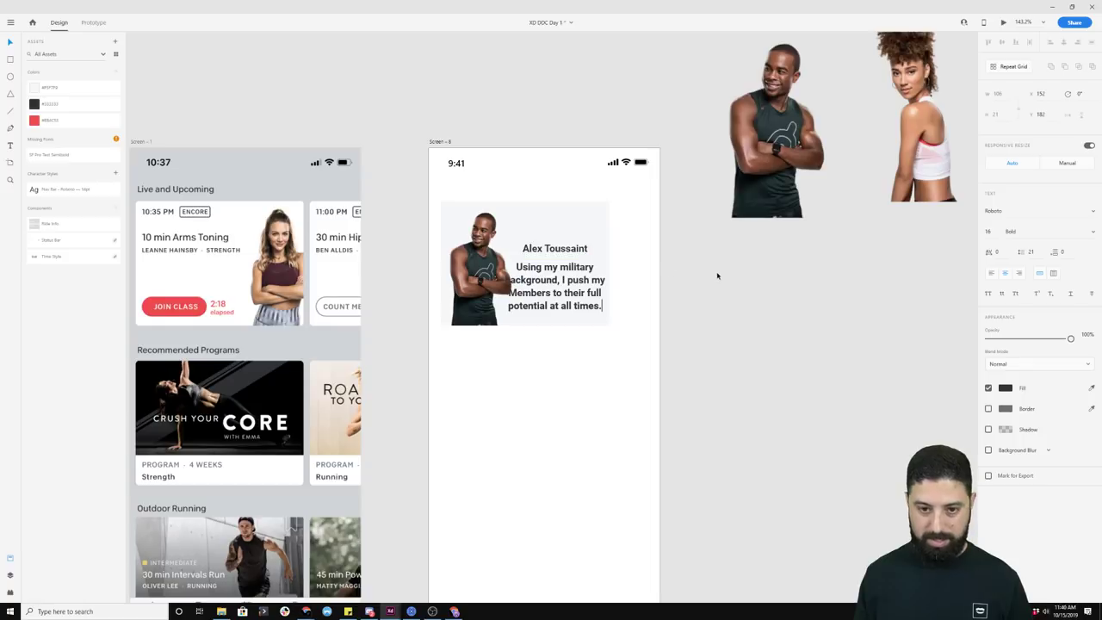
Step: Make the bio Regular weight, size 12, left-aligned, and fit it beside the name
{"action": "left_click", "coordinate": [1033, 229]}
{"action": "left_click", "coordinate": [1034, 215]}
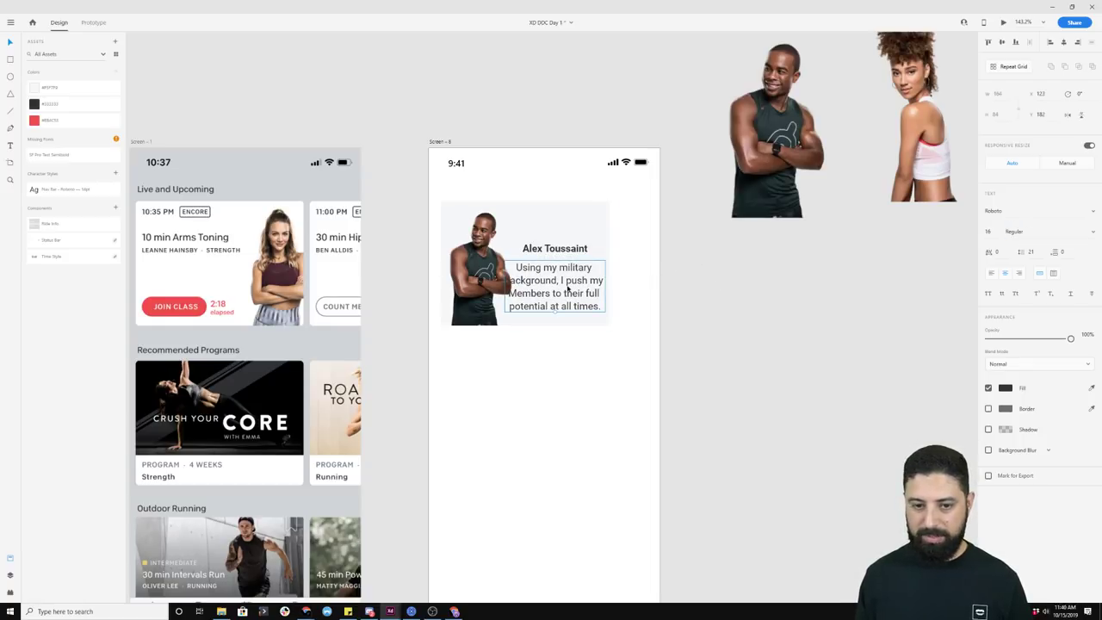
{"action": "left_click", "coordinate": [988, 234]}
{"action": "key", "text": "Down"}
{"action": "key", "text": "Down"}
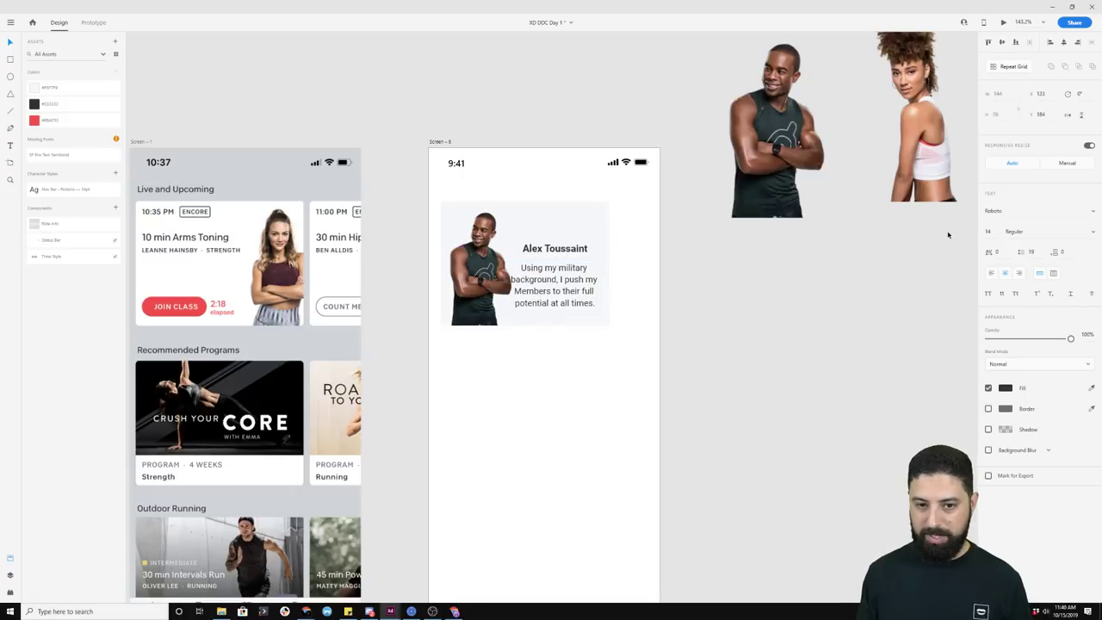
{"action": "key", "text": "Down"}
{"action": "key", "text": "Down"}
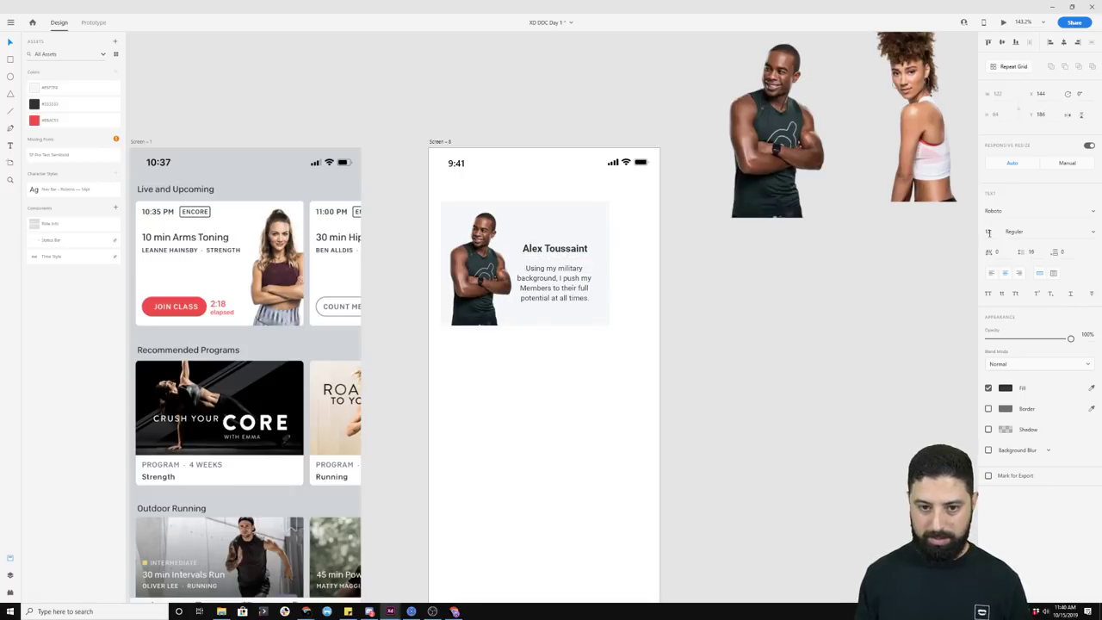
{"action": "left_click", "coordinate": [991, 274]}
{"action": "left_click_drag", "start_coordinate": [606, 286], "coordinate": [552, 274]}
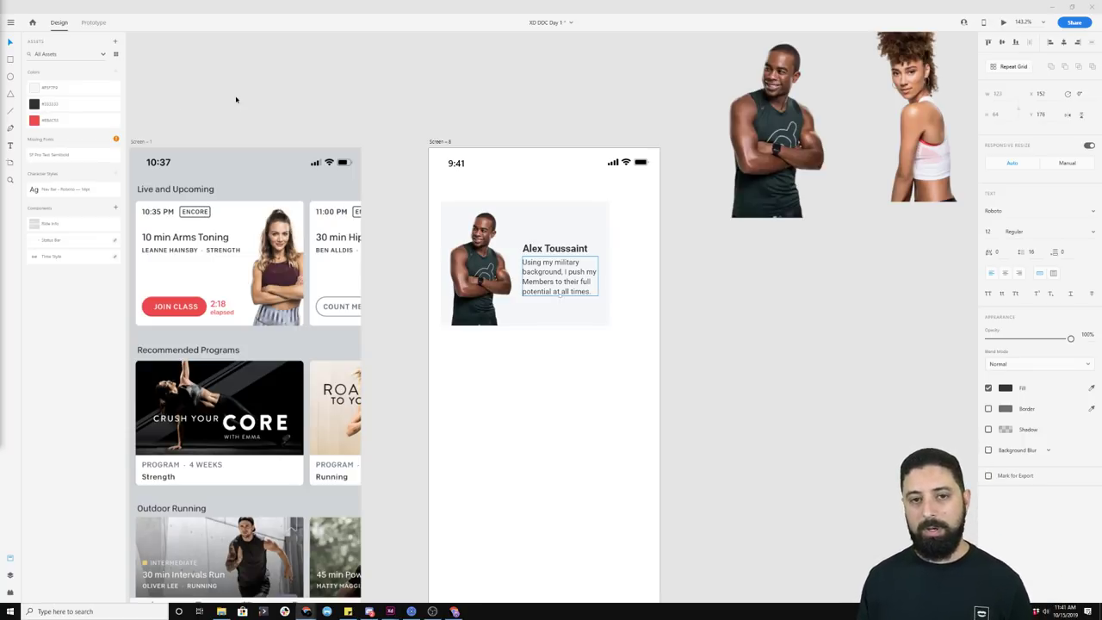
Step: Set the name to Regular size 14, left-aligned with the bio and nudged 1 px left
{"action": "left_click", "coordinate": [554, 248]}
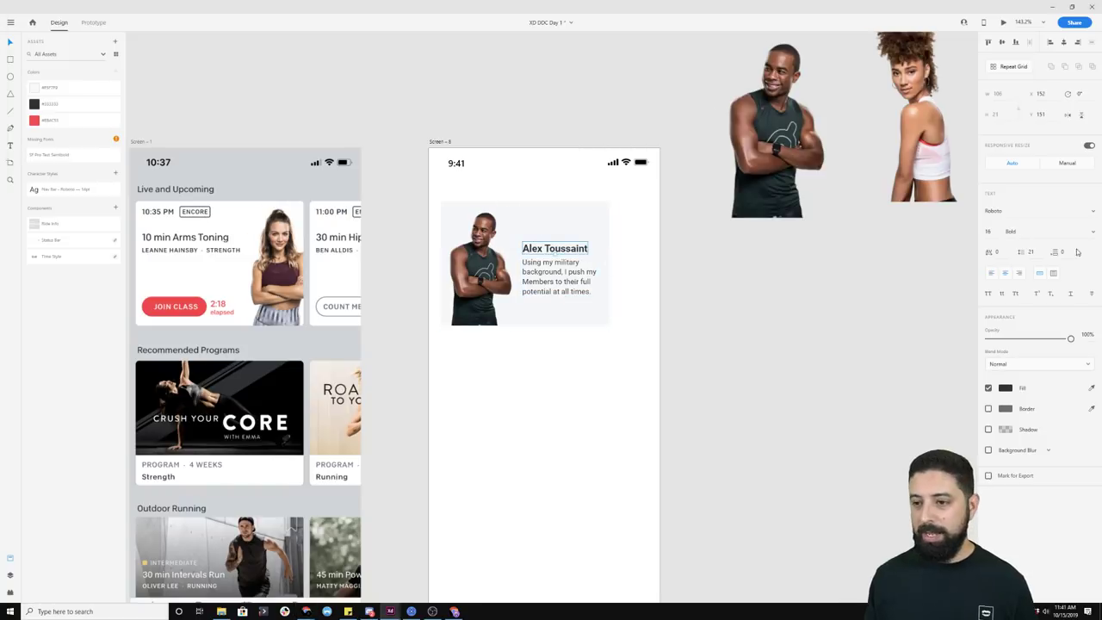
{"action": "left_click", "coordinate": [1054, 229]}
{"action": "left_click", "coordinate": [1042, 214]}
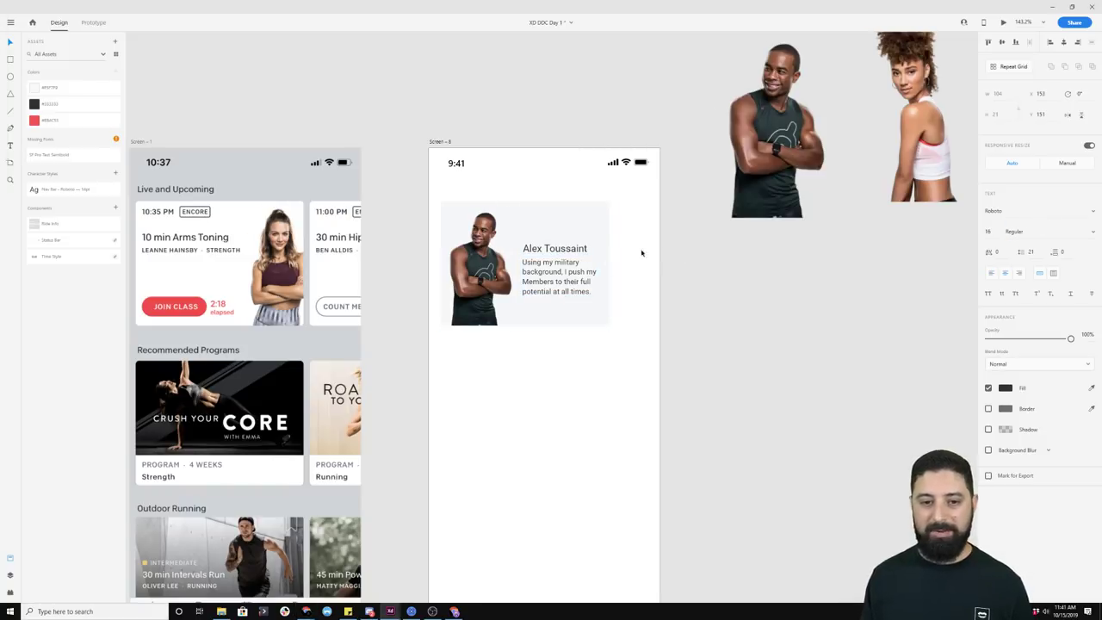
{"action": "left_click", "coordinate": [991, 232]}
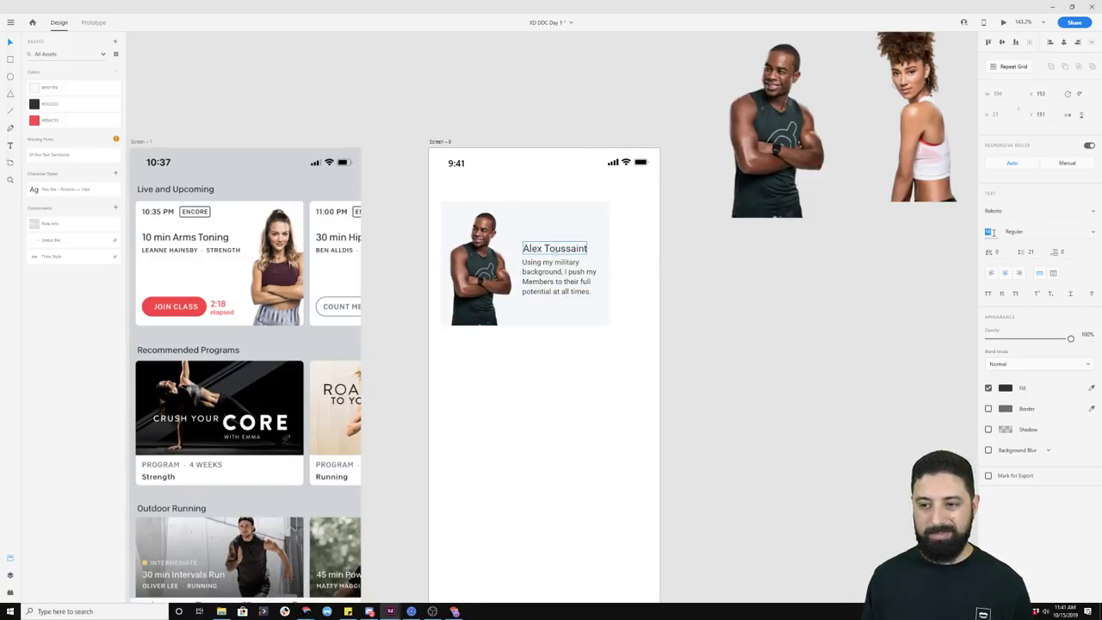
{"action": "type", "text": "14"}
{"action": "key", "text": "Return"}
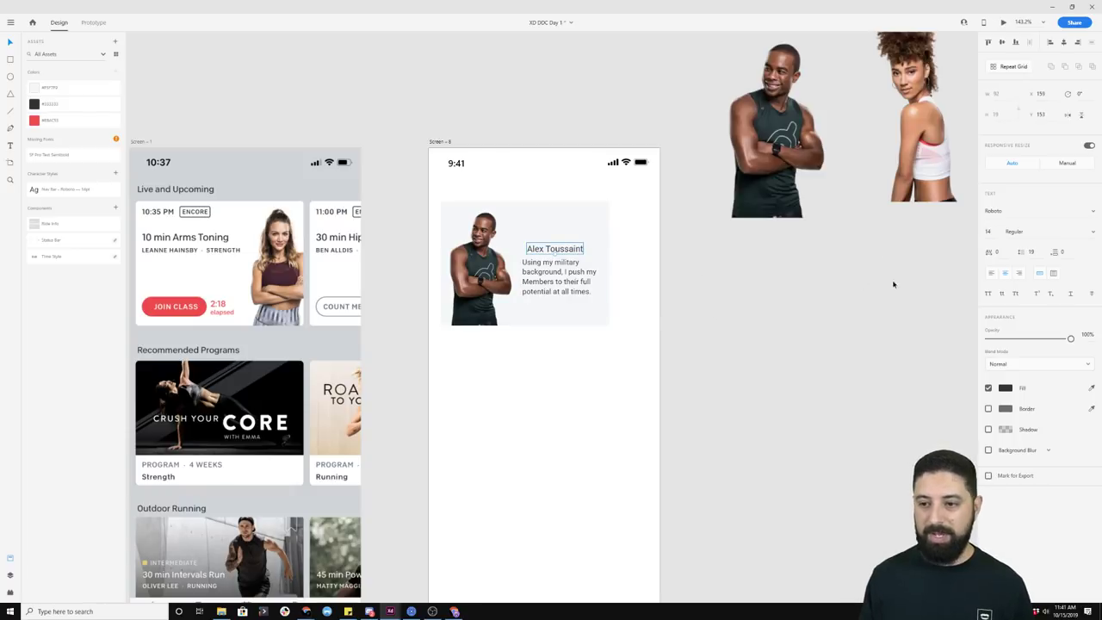
{"action": "left_click", "coordinate": [568, 274], "text": "shift"}
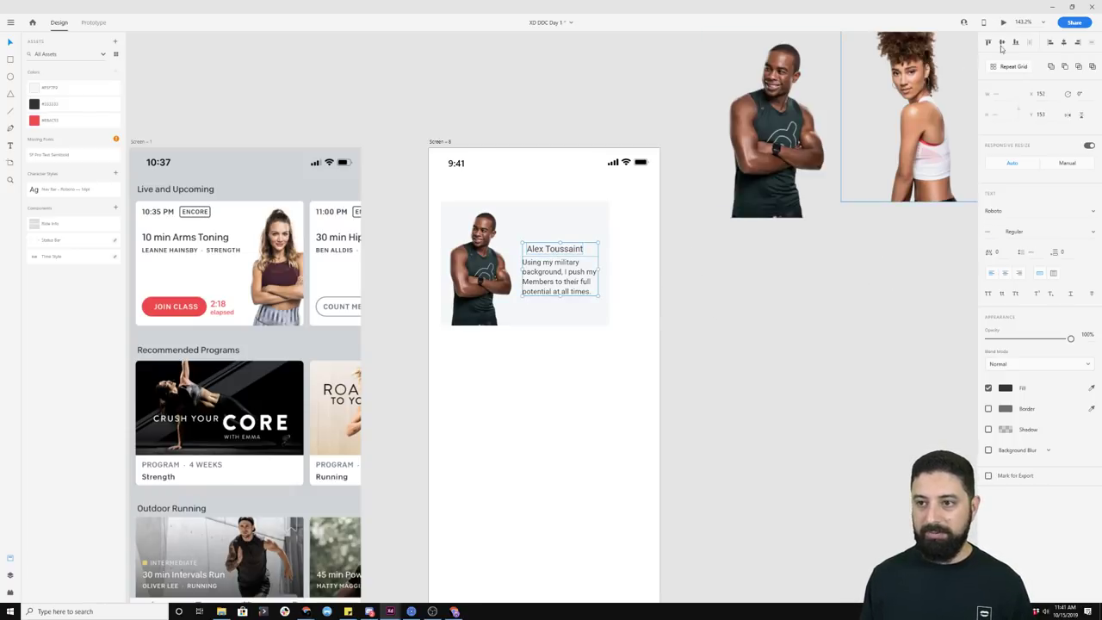
{"action": "left_click", "coordinate": [1047, 43]}
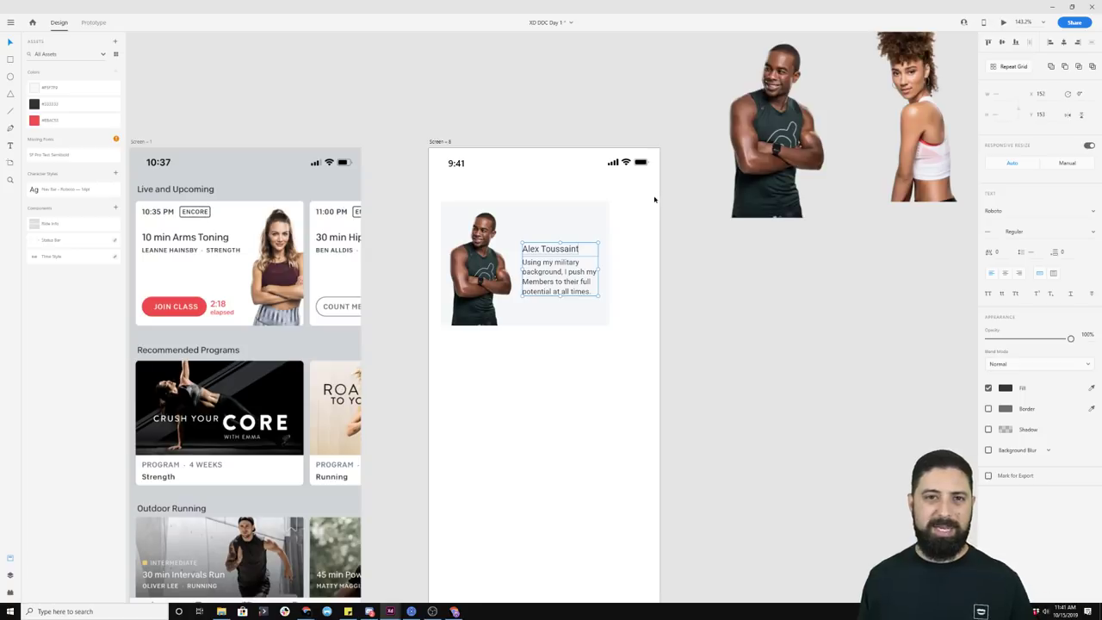
{"action": "key", "text": "Left"}
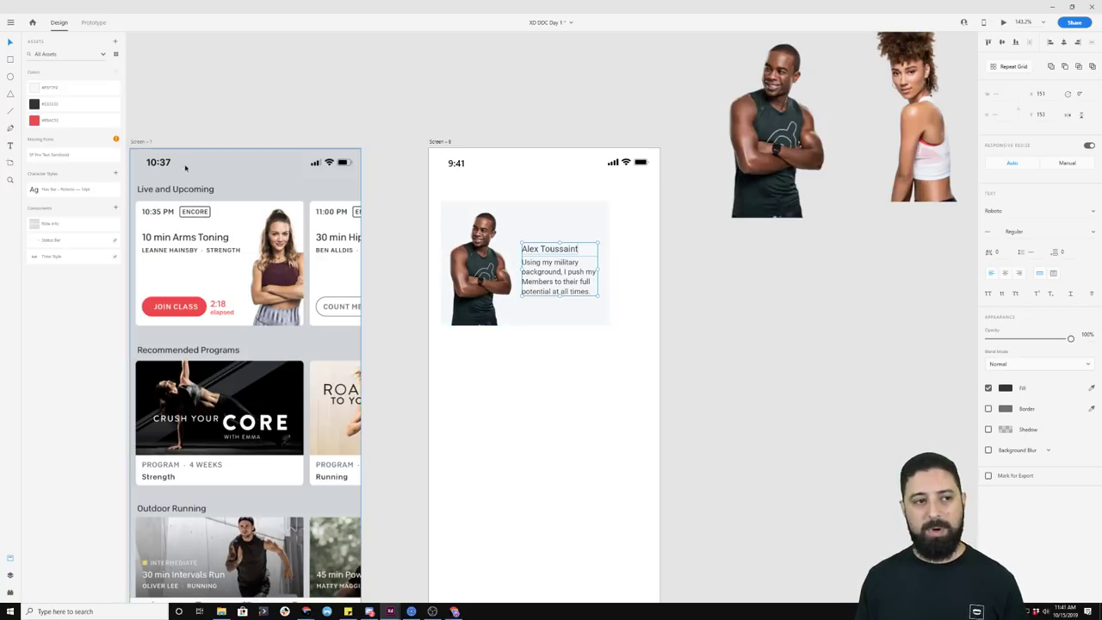
{"action": "left_click", "coordinate": [534, 249]}
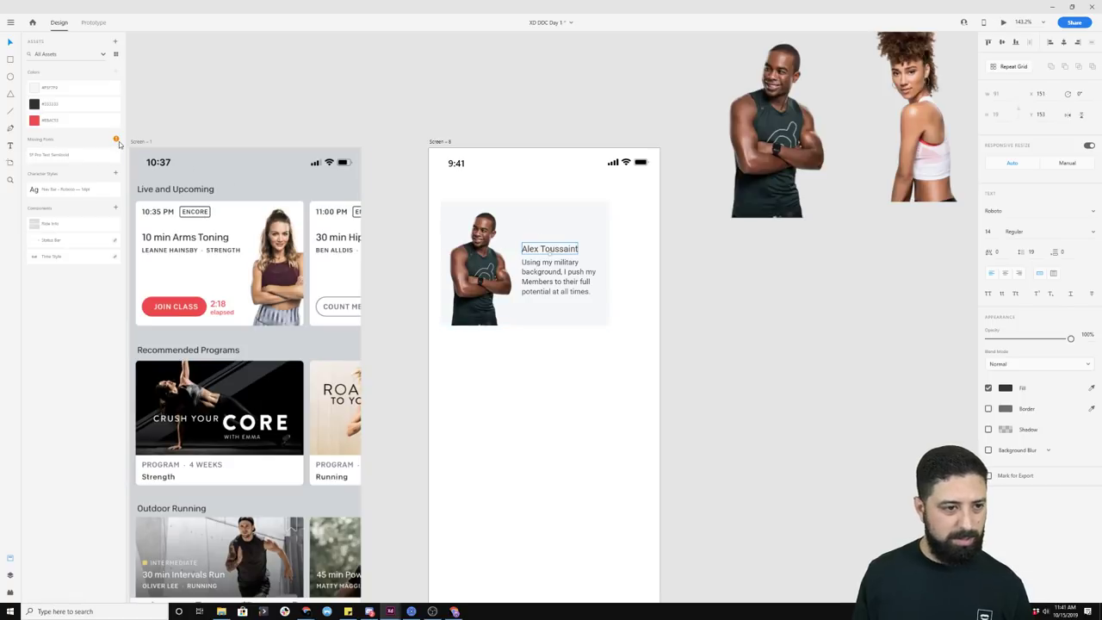
{"action": "left_click", "coordinate": [218, 133]}
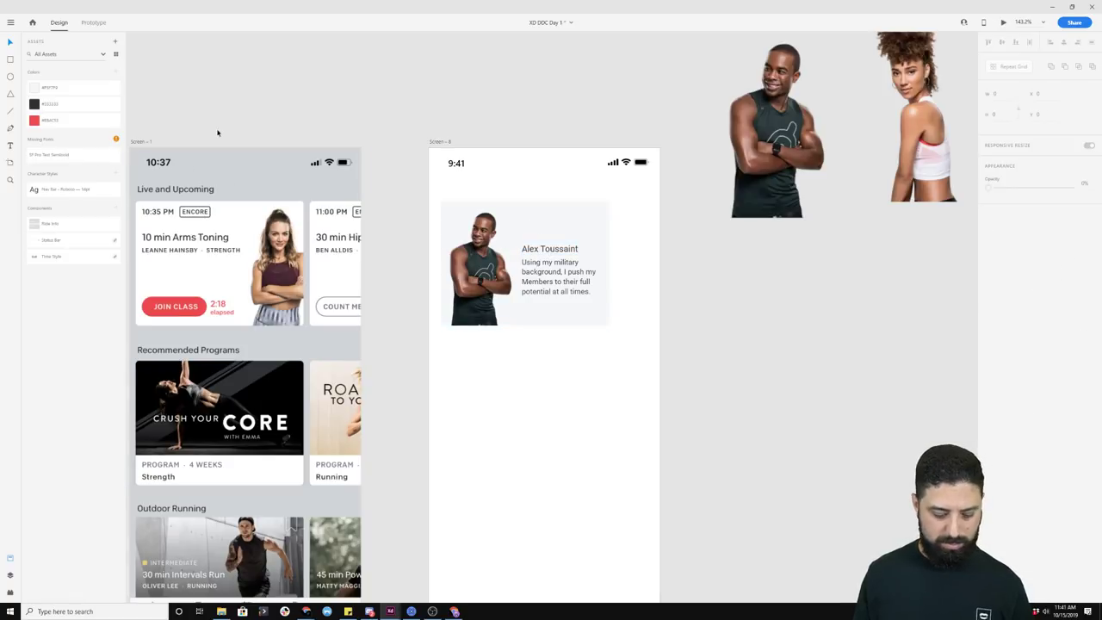
{"action": "left_click", "coordinate": [62, 157]}
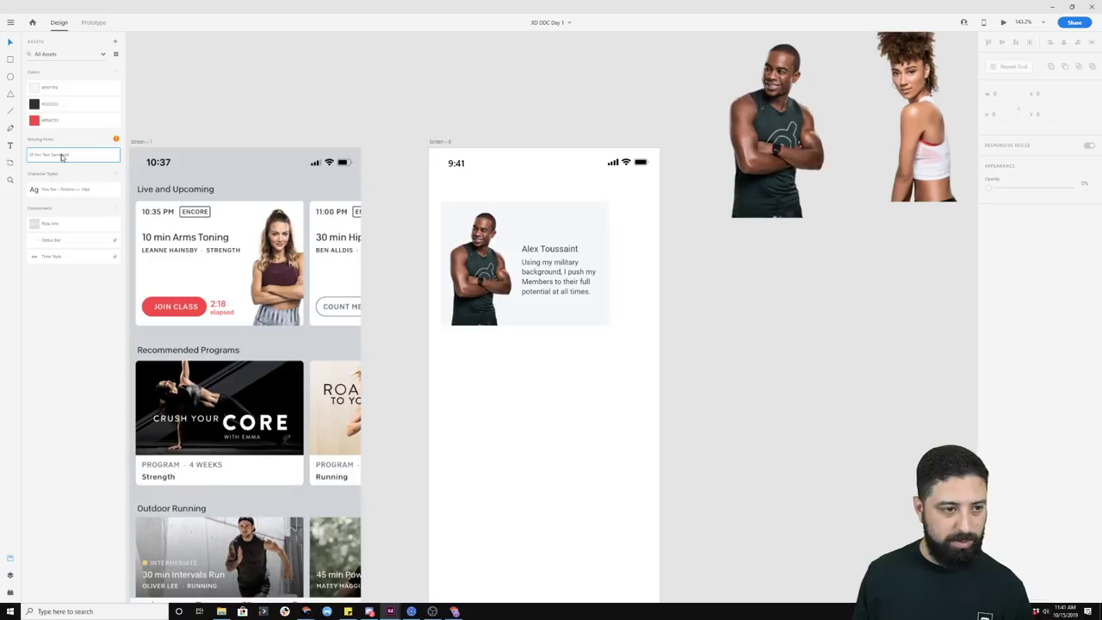
{"action": "right_click", "coordinate": [61, 157]}
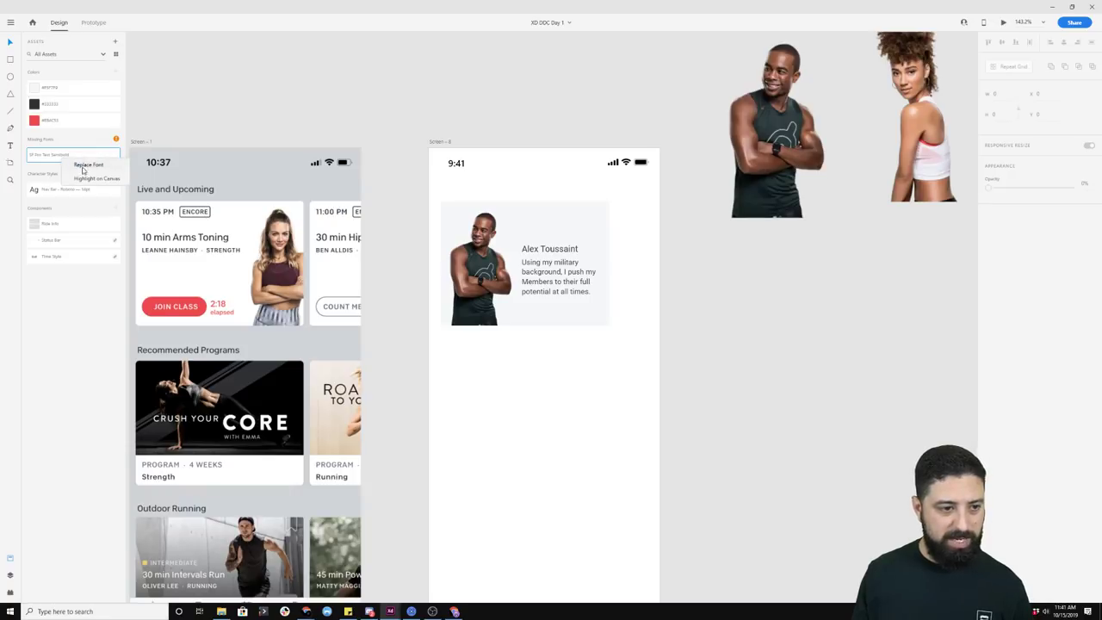
{"action": "left_click", "coordinate": [86, 170]}
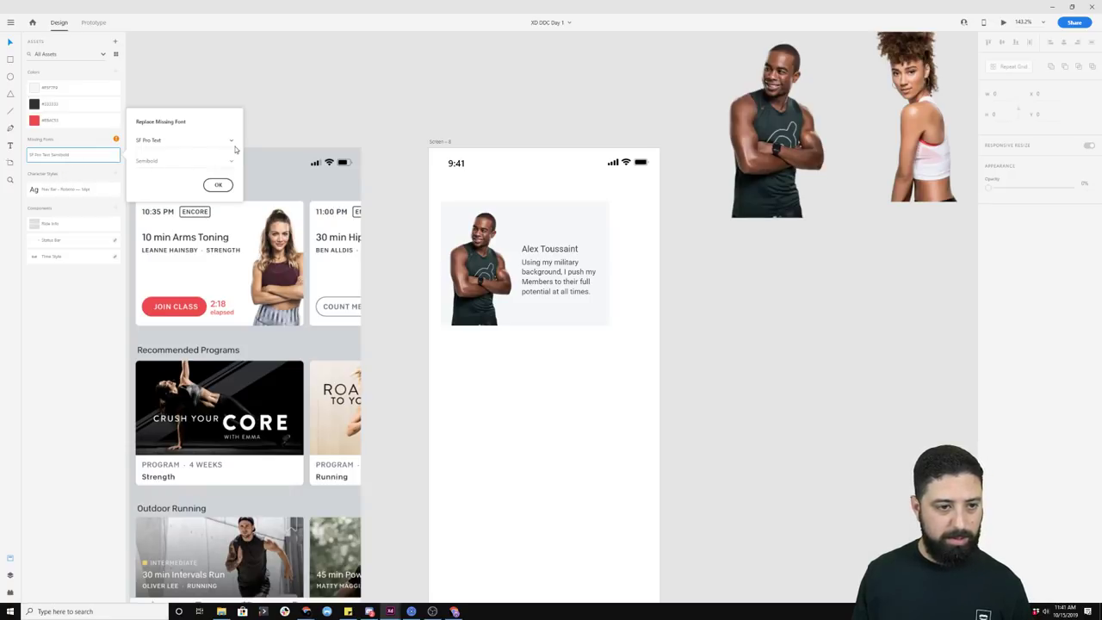
{"action": "left_click", "coordinate": [216, 185]}
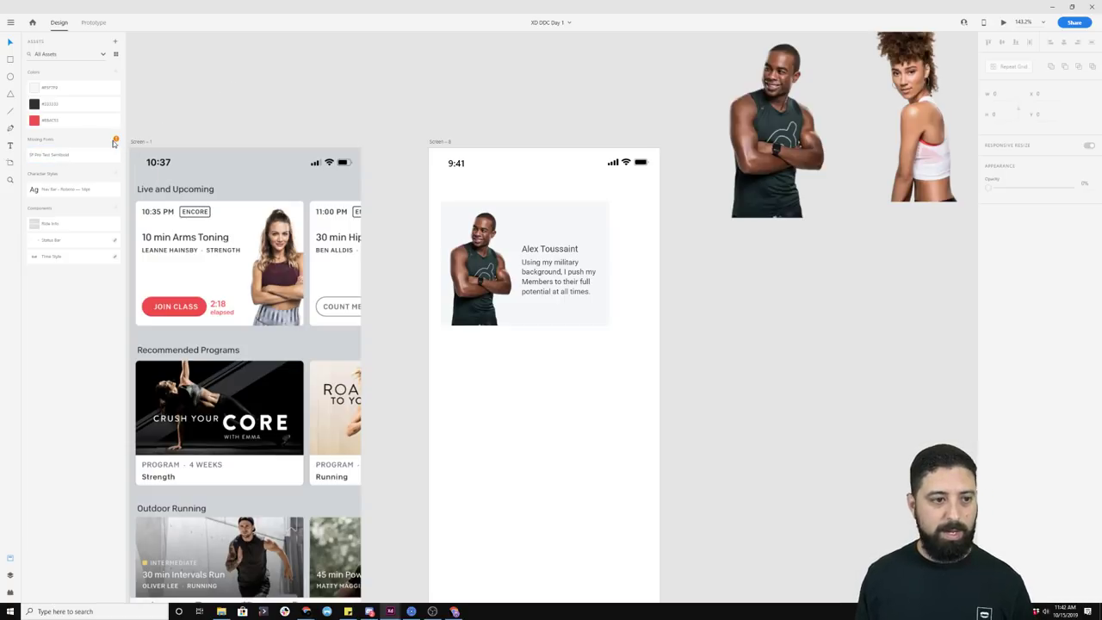
Step: Save the name's formatting as a character style named 'Trainer Name'
{"action": "left_click", "coordinate": [541, 249]}
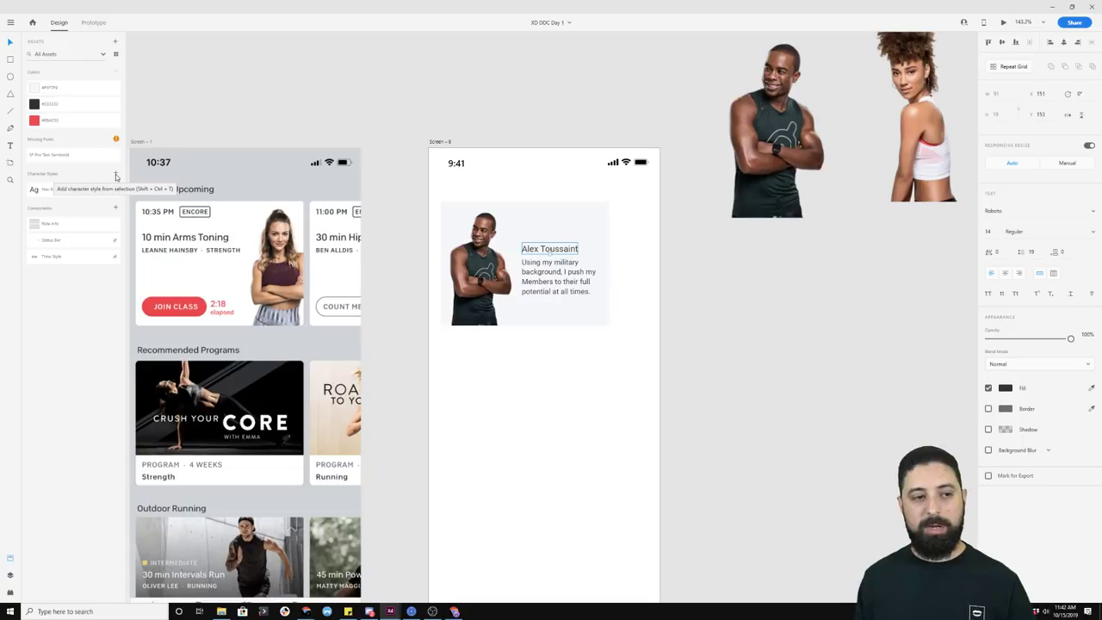
{"action": "left_click", "coordinate": [117, 176]}
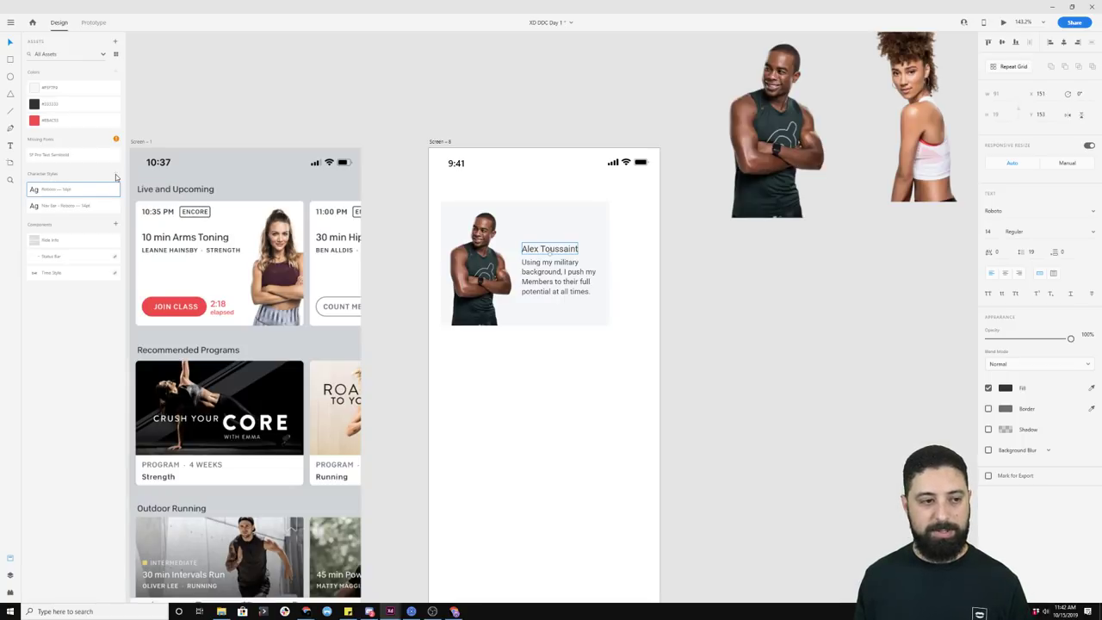
{"action": "double_click", "coordinate": [52, 195]}
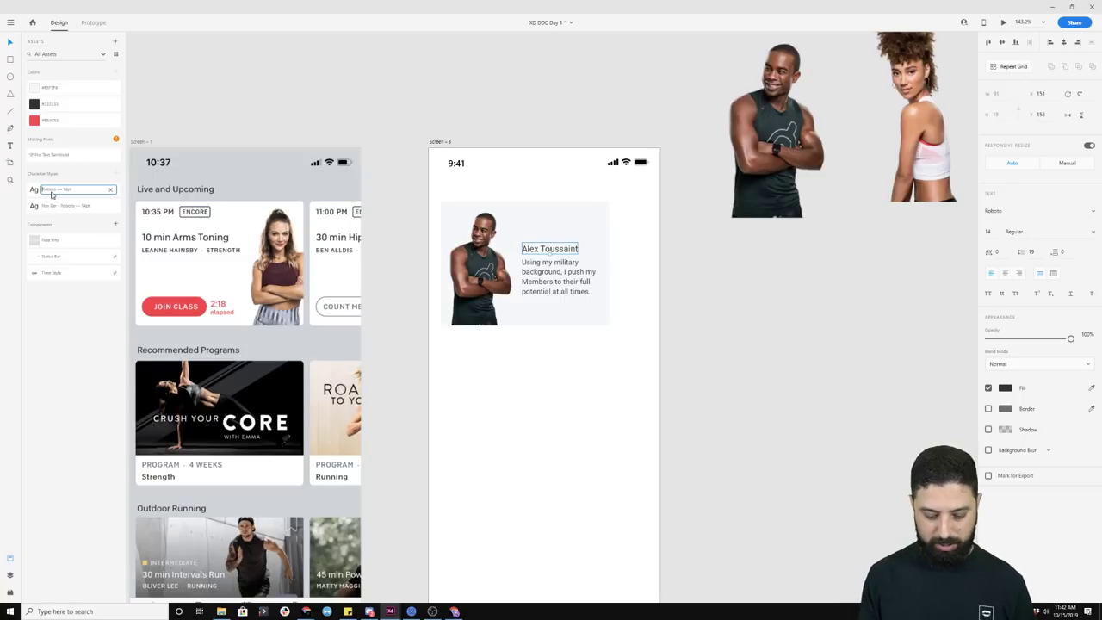
{"action": "type", "text": "Trainer Name"}
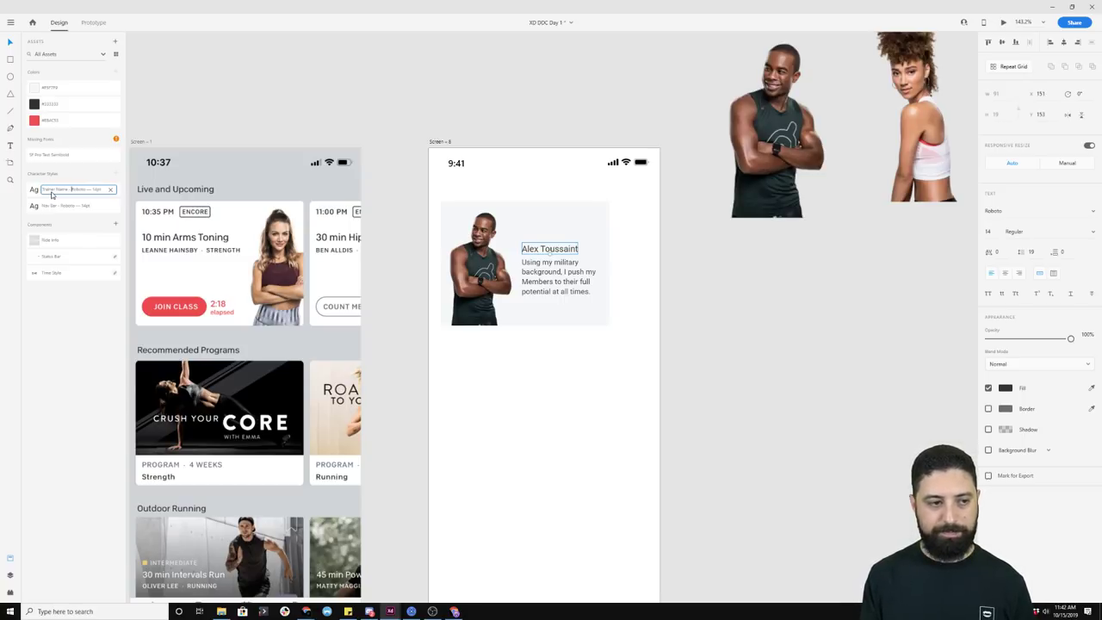
{"action": "double_click", "coordinate": [541, 272]}
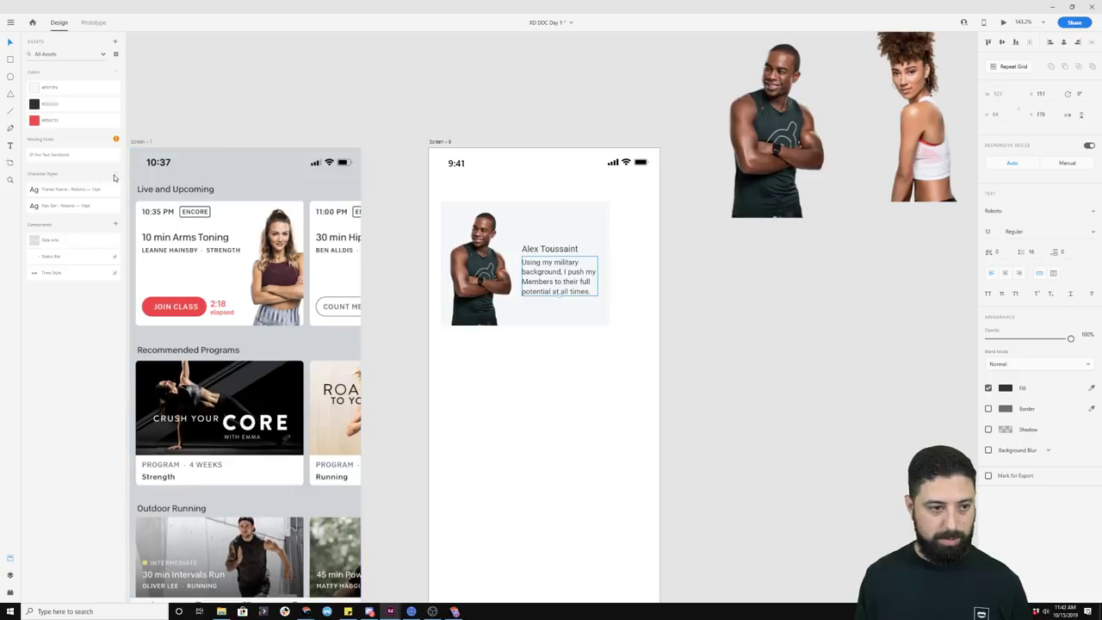
Step: Edit the Trainer Name style to raise its font size to 16
{"action": "left_click", "coordinate": [549, 249]}
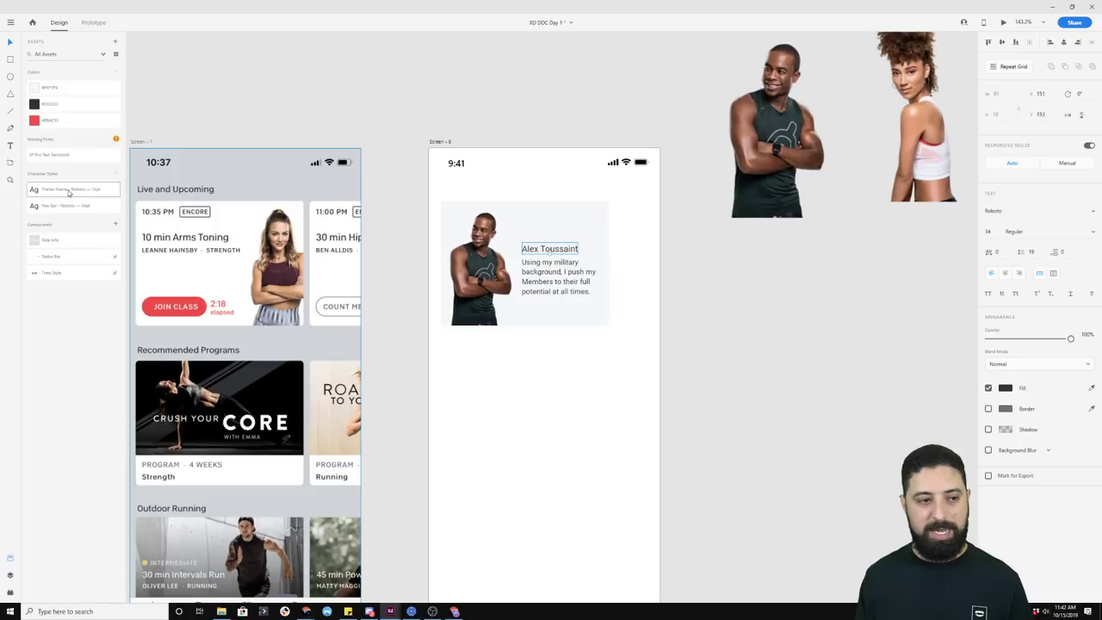
{"action": "right_click", "coordinate": [74, 192]}
{"action": "left_click", "coordinate": [83, 213]}
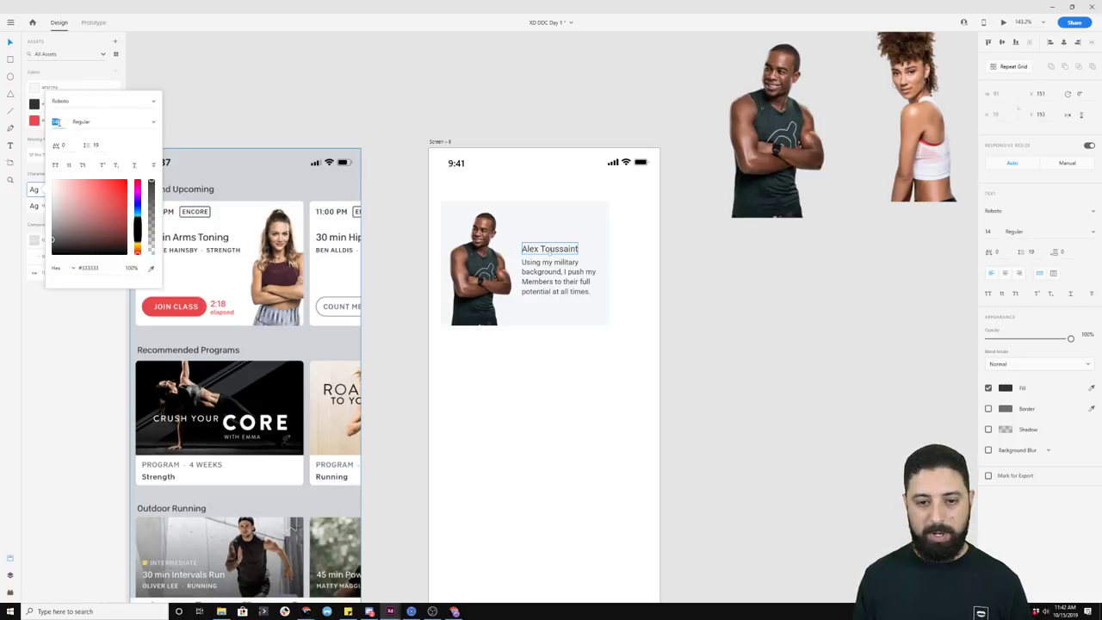
{"action": "key", "text": "Up"}
{"action": "key", "text": "Up"}
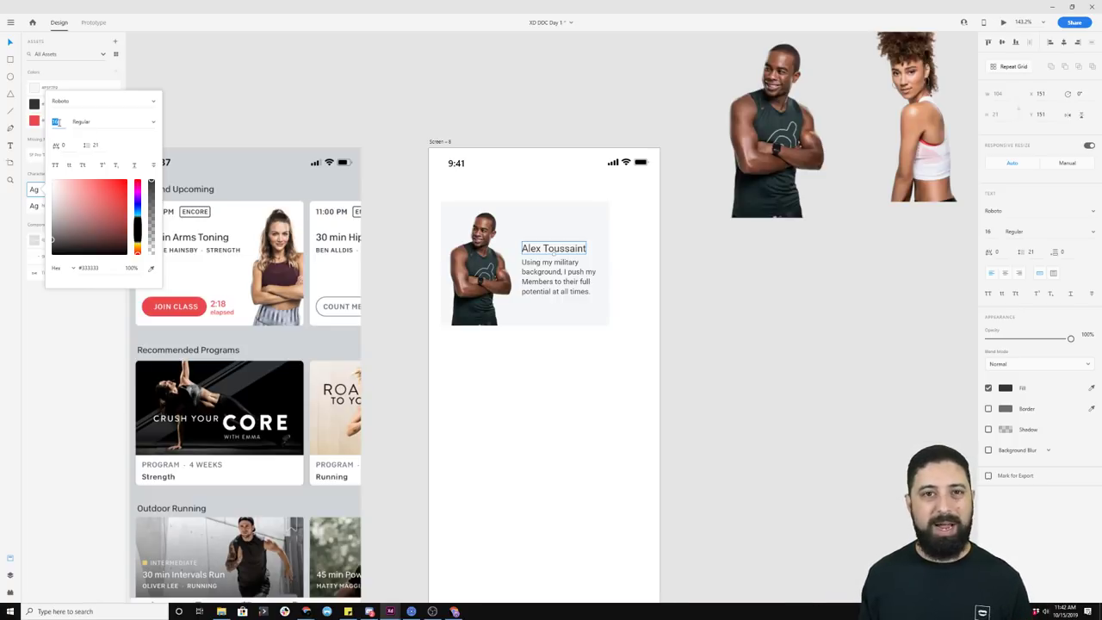
{"action": "left_click", "coordinate": [572, 336]}
{"action": "scroll", "coordinate": [566, 357], "scroll_direction": "down", "scroll_amount": 3}
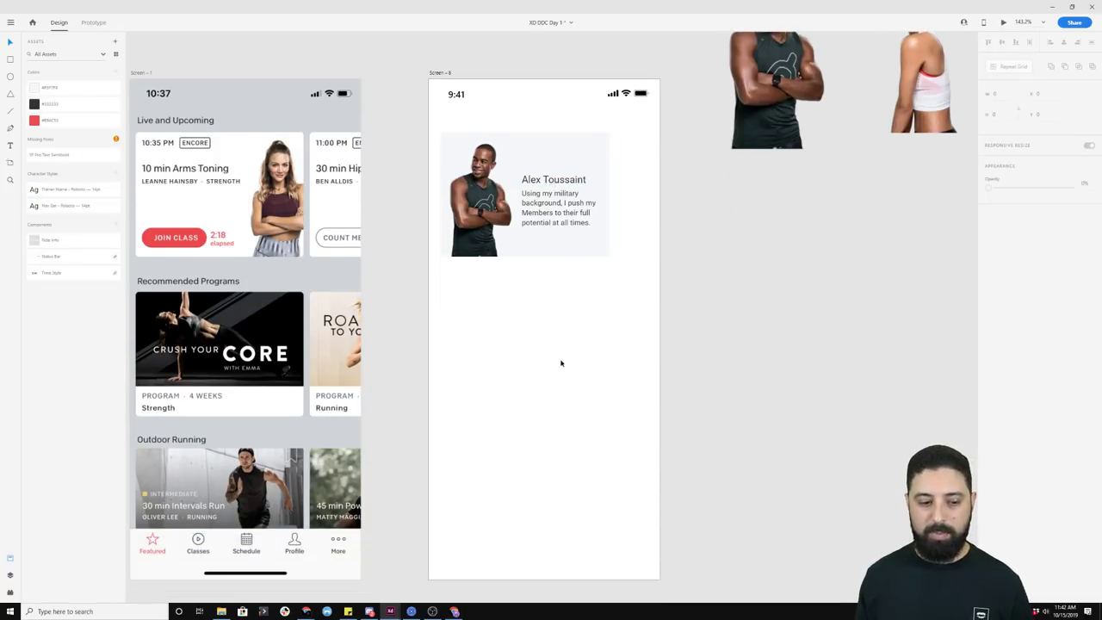
Step: Drag Nucleo's menu icon onto Screen – 8 and make it a component
{"action": "left_click", "coordinate": [411, 611]}
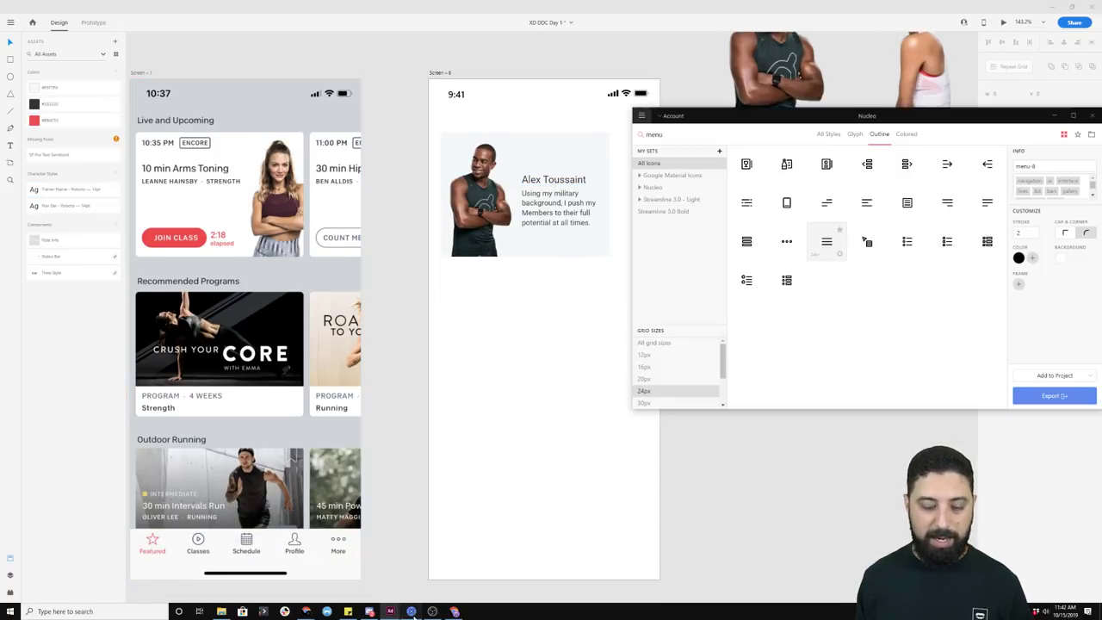
{"action": "left_click_drag", "start_coordinate": [826, 242], "coordinate": [513, 320]}
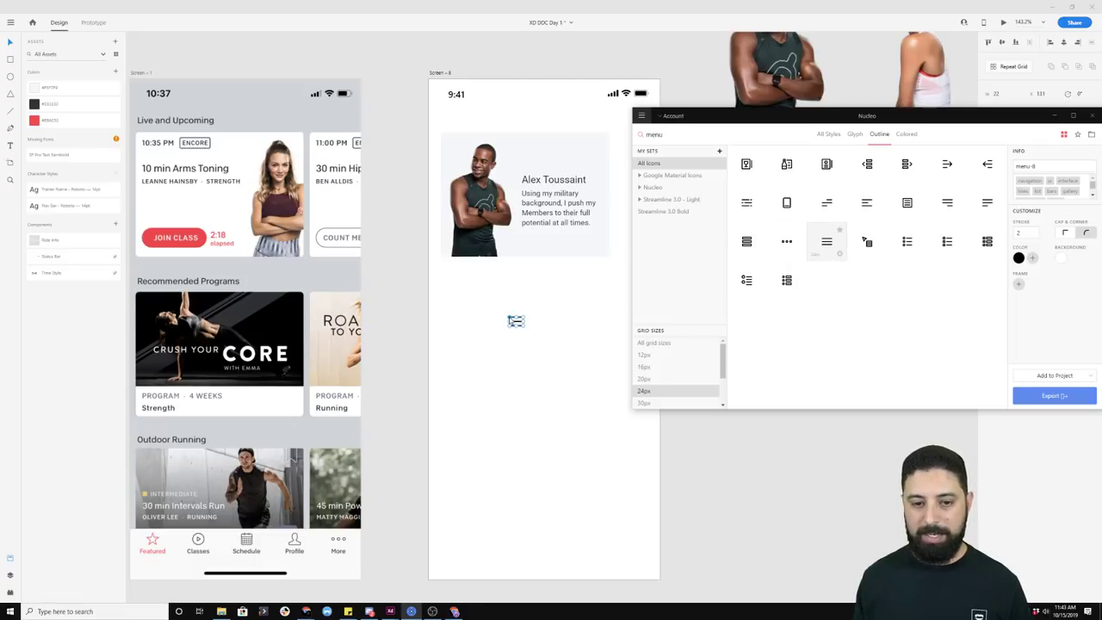
{"action": "left_click", "coordinate": [551, 285]}
{"action": "left_click", "coordinate": [516, 321]}
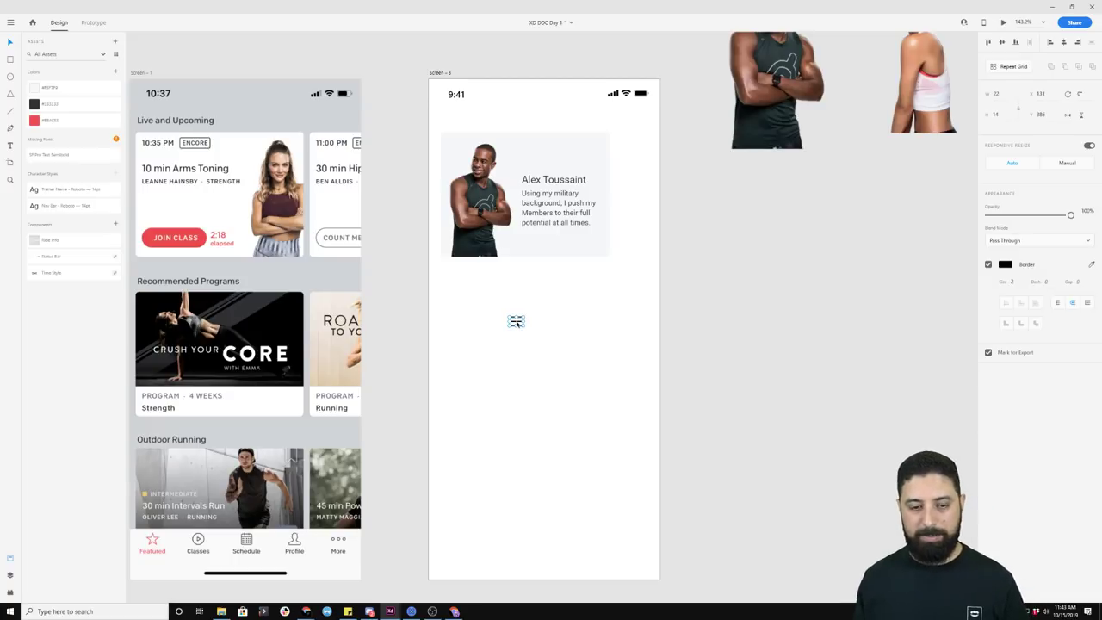
{"action": "left_click", "coordinate": [115, 226]}
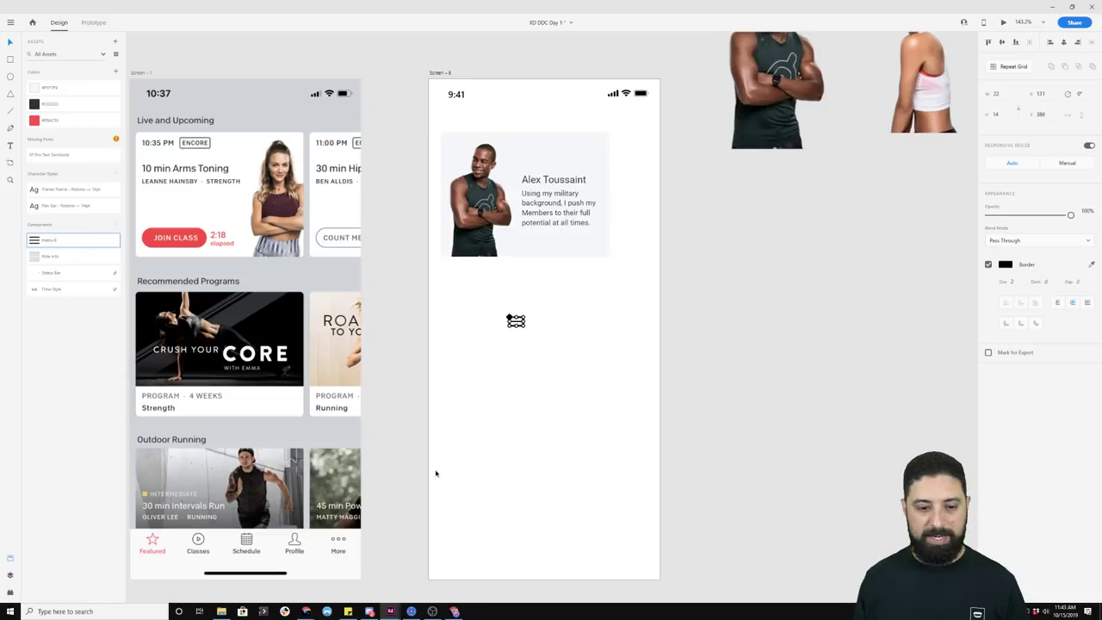
{"action": "left_click", "coordinate": [411, 612]}
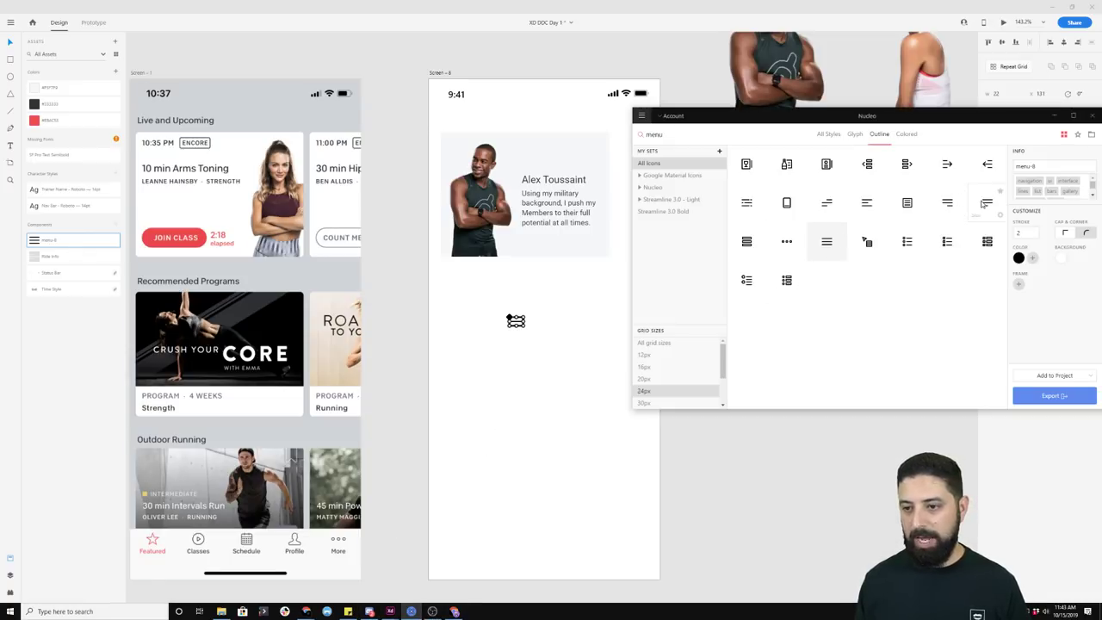
{"action": "left_click_drag", "start_coordinate": [988, 202], "coordinate": [529, 323]}
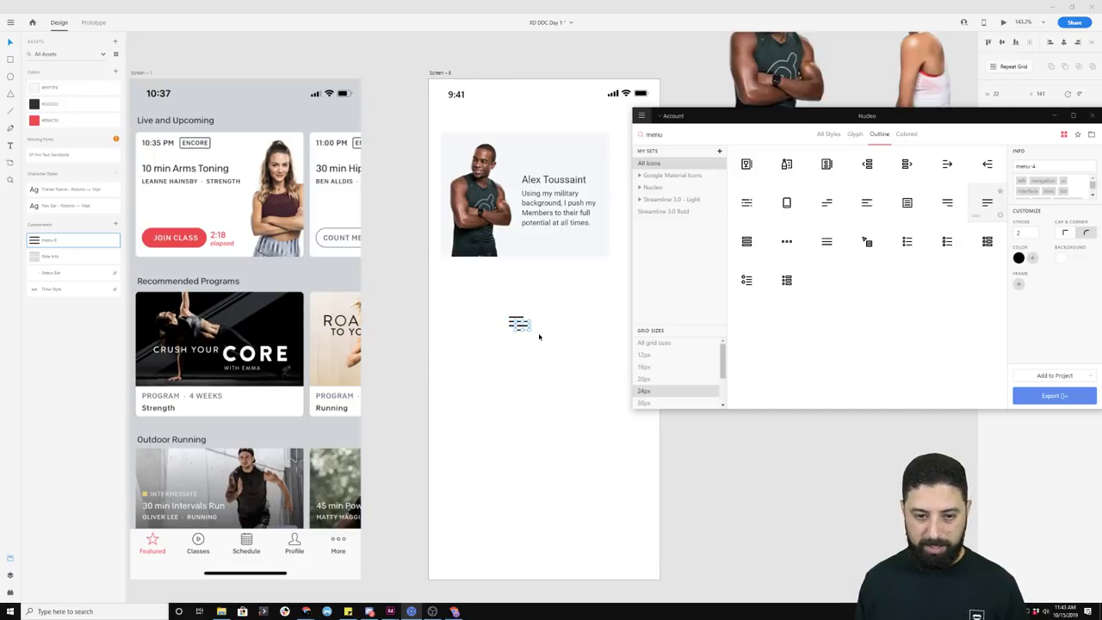
{"action": "scroll", "coordinate": [540, 336], "scroll_direction": "up", "scroll_amount": 5}
Step: Delete the menu icon and make the trainer card a Repeat Grid of two widely spaced cards
{"action": "left_click", "coordinate": [575, 318]}
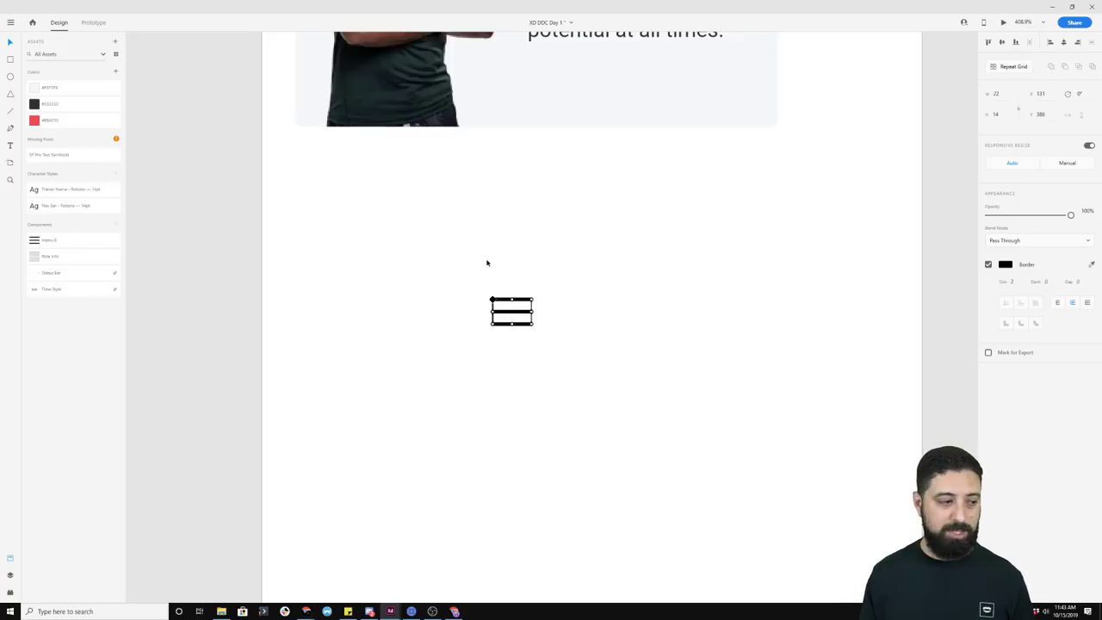
{"action": "key", "text": "Delete"}
{"action": "scroll", "coordinate": [489, 251], "scroll_direction": "down", "scroll_amount": 5}
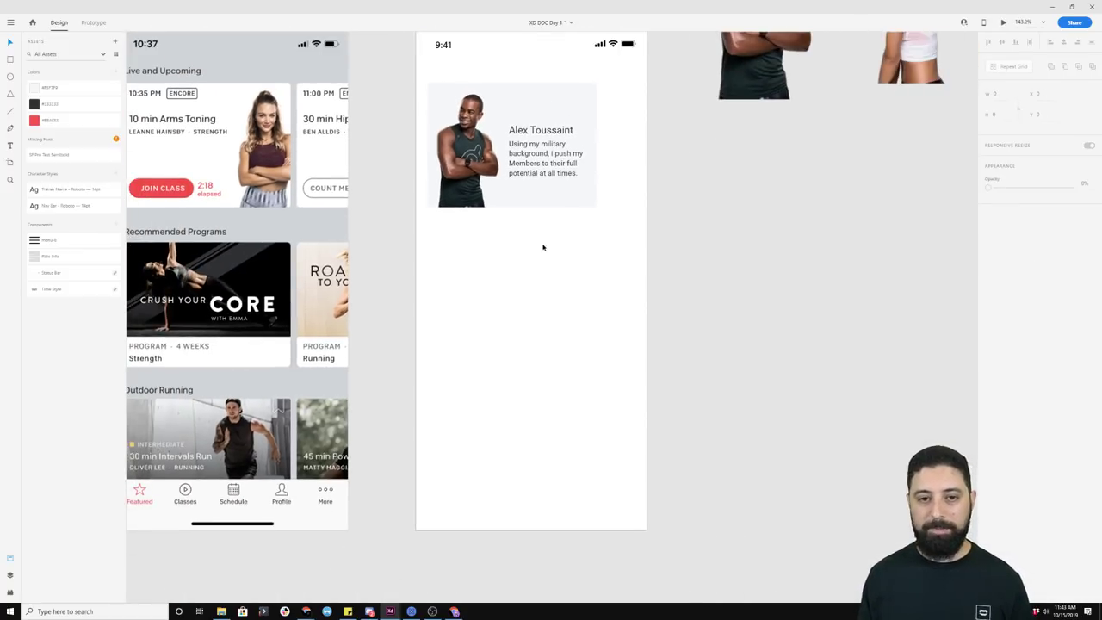
{"action": "left_click_drag", "start_coordinate": [558, 238], "coordinate": [466, 134]}
{"action": "key", "text": "ctrl+r"}
{"action": "left_click_drag", "start_coordinate": [597, 145], "coordinate": [625, 148]}
{"action": "left_click", "coordinate": [646, 229]}
Step: Move the trainer photos further up above the artboard
{"action": "scroll", "coordinate": [657, 271], "scroll_direction": "up", "scroll_amount": 1}
{"action": "scroll", "coordinate": [662, 269], "scroll_direction": "up", "scroll_amount": 1}
{"action": "left_click", "coordinate": [857, 160]}
{"action": "left_click_drag", "start_coordinate": [857, 159], "coordinate": [819, 79]}
{"action": "left_click", "coordinate": [737, 182]}
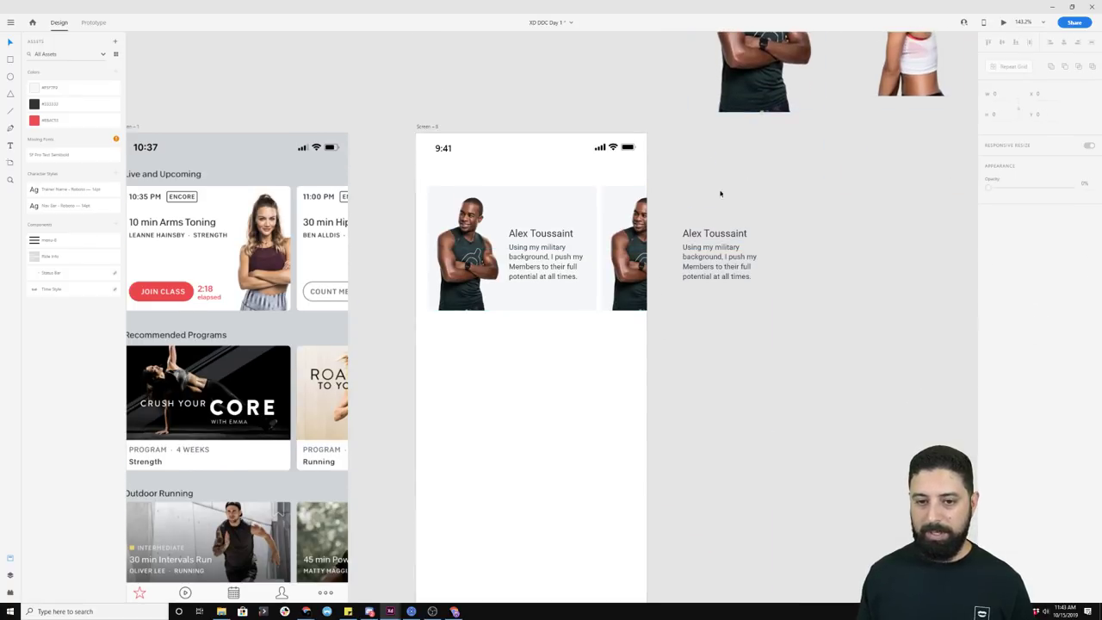
Step: Select the second card's photo and open the trainer images folder to preview a file
{"action": "scroll", "coordinate": [629, 207], "scroll_direction": "right", "scroll_amount": 3}
{"action": "left_click", "coordinate": [473, 263]}
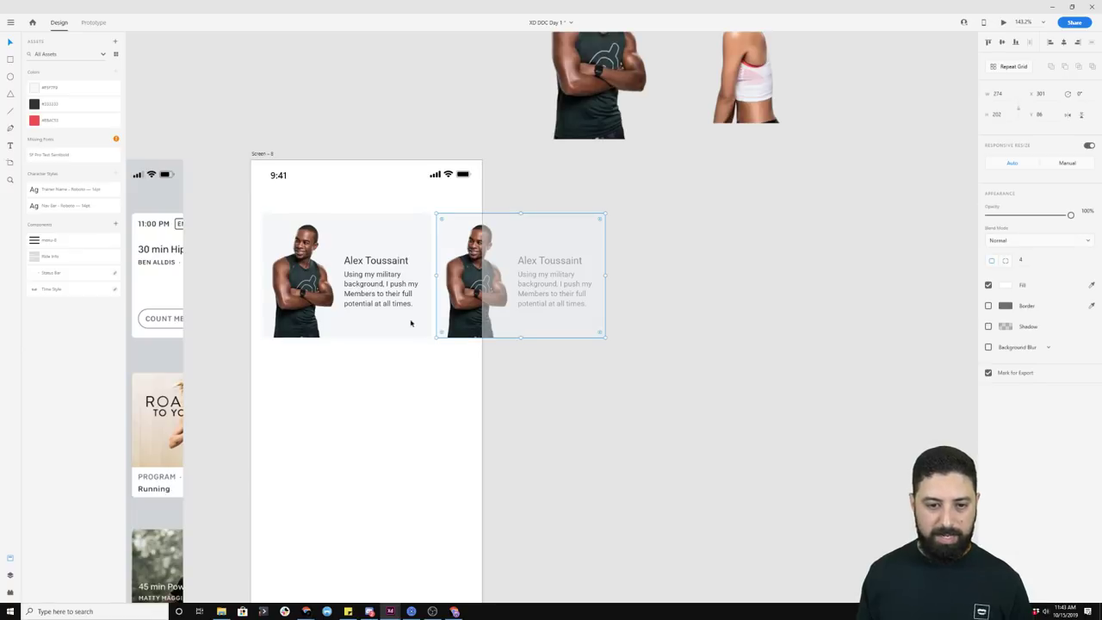
{"action": "left_click", "coordinate": [220, 611]}
{"action": "left_click", "coordinate": [183, 255]}
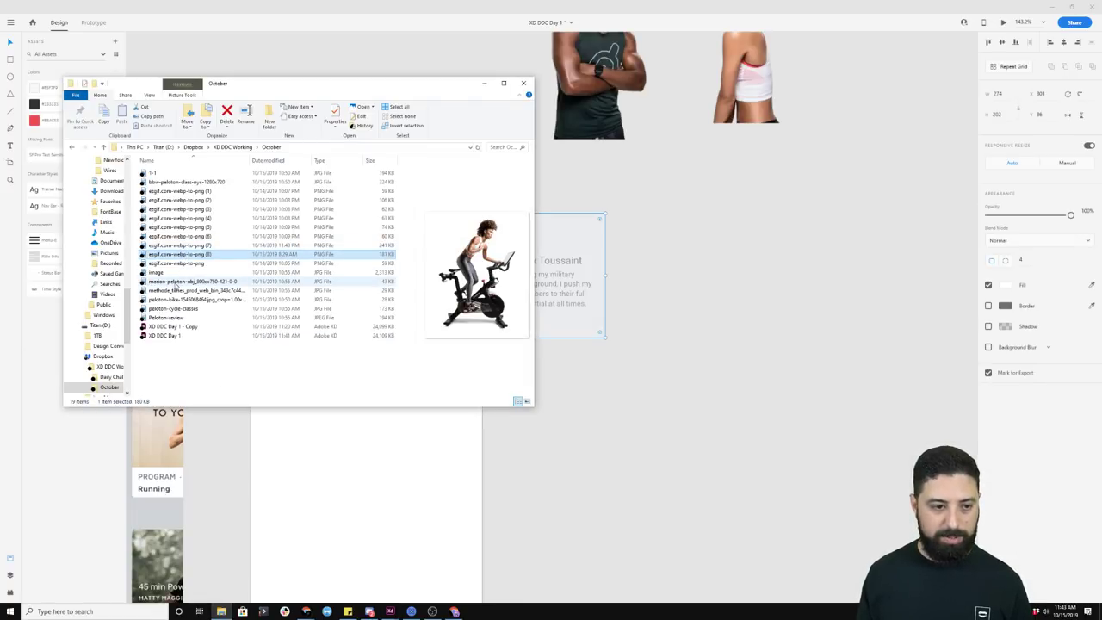
Step: Drop the woman's photo 'ezgif.com-webp-to-png (1)' into the second card, shifted up and shrunk to fit
{"action": "left_click", "coordinate": [181, 191]}
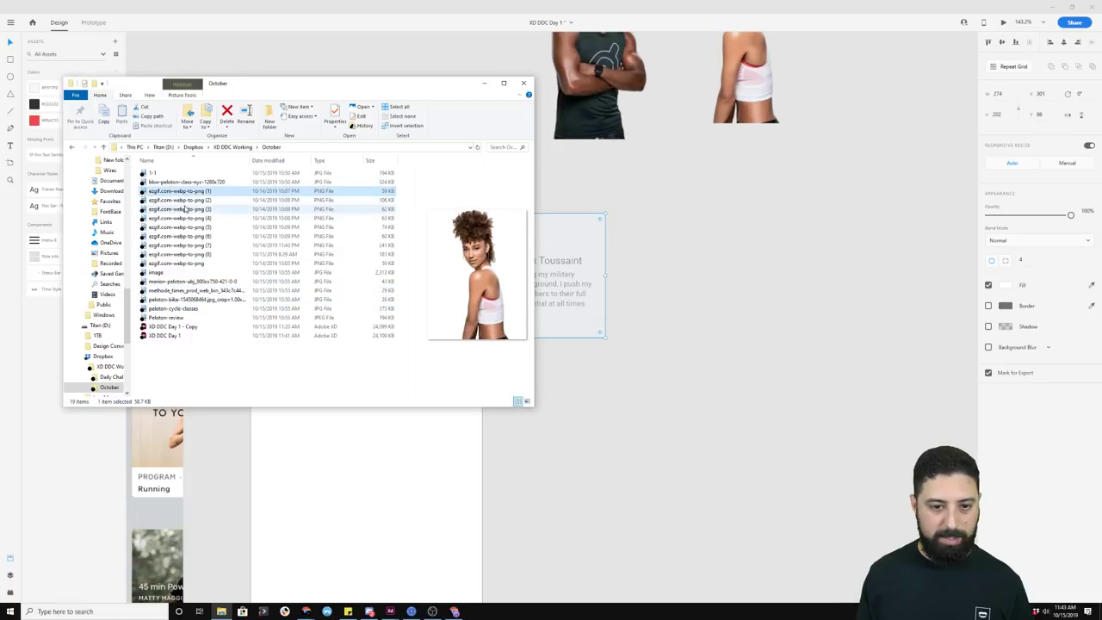
{"action": "left_click_drag", "start_coordinate": [253, 85], "coordinate": [776, 62]}
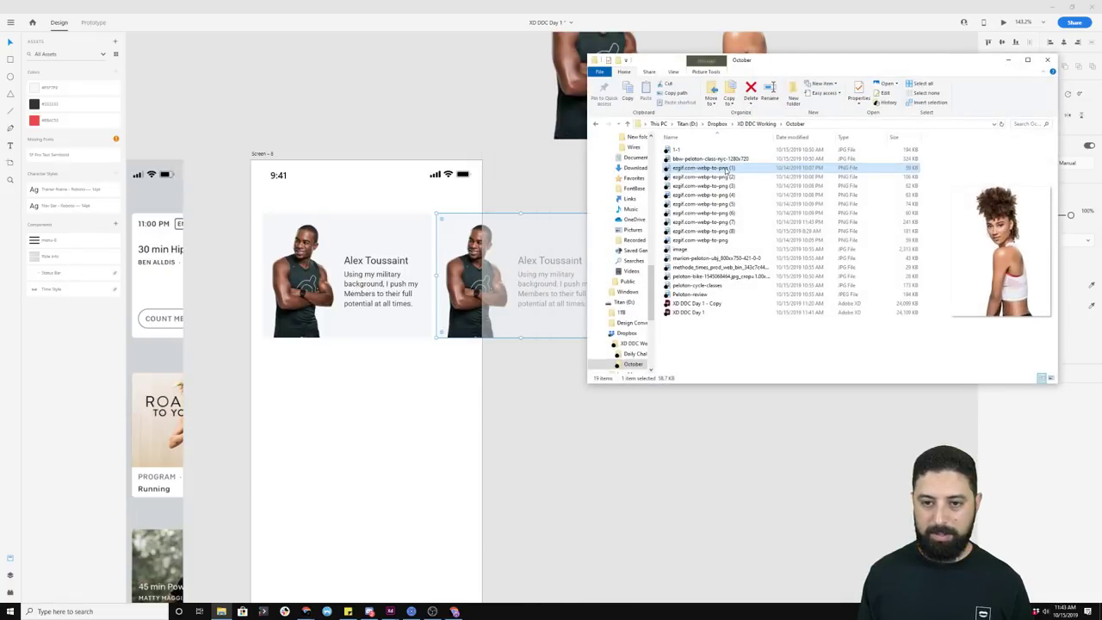
{"action": "left_click_drag", "start_coordinate": [710, 169], "coordinate": [467, 254]}
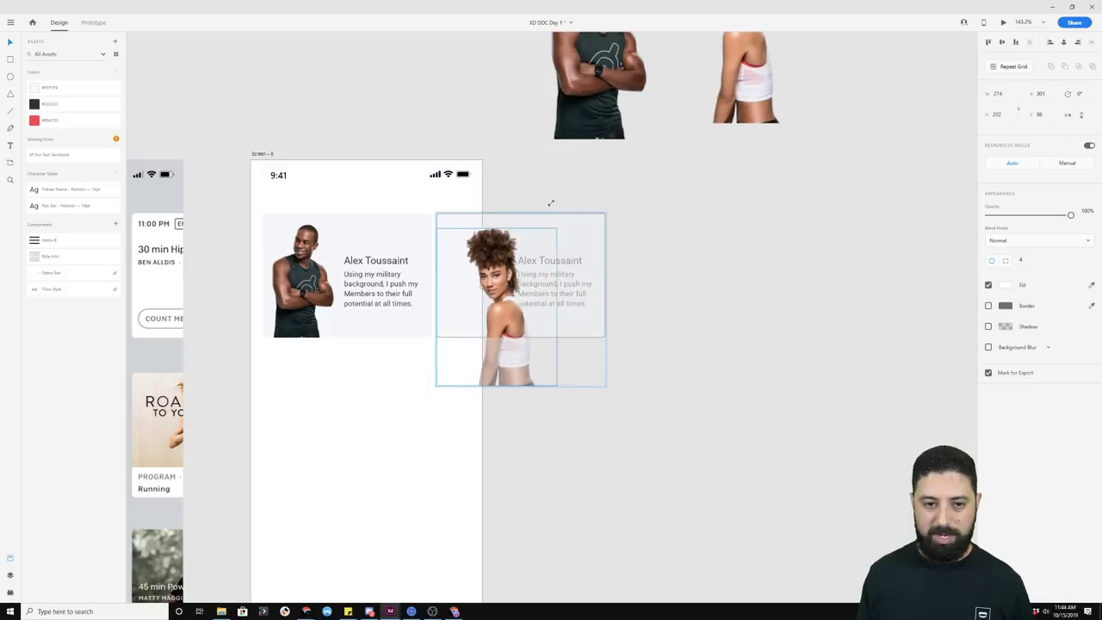
{"action": "left_click_drag", "start_coordinate": [491, 282], "coordinate": [493, 253]}
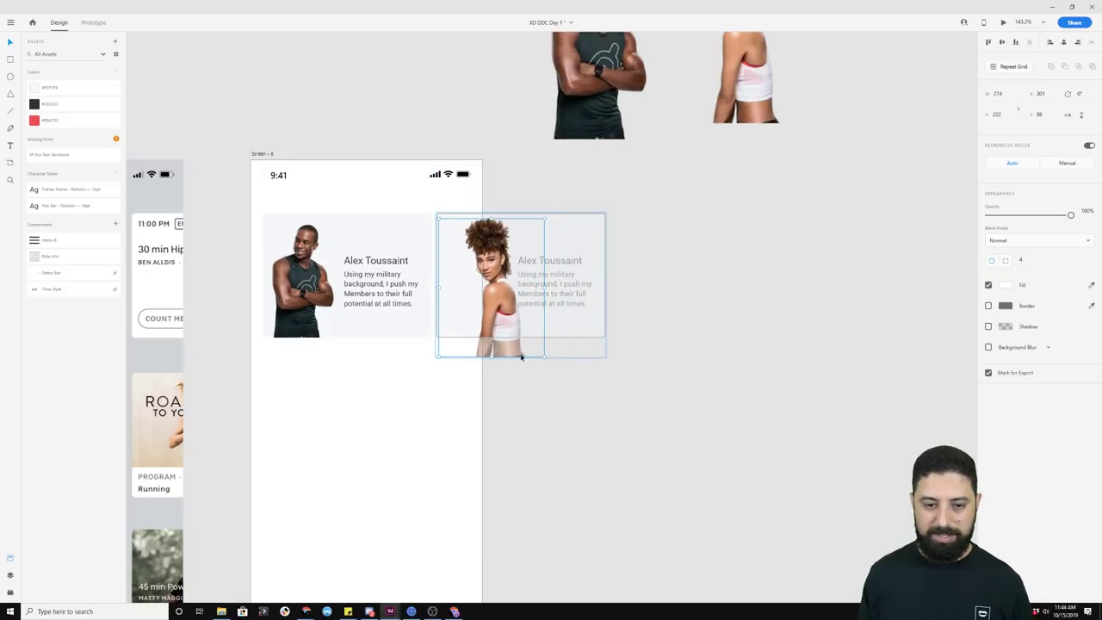
{"action": "mouse_move", "coordinate": [543, 360]}
{"action": "left_mouse_down"}
{"action": "mouse_move", "coordinate": [519, 352]}
{"action": "mouse_move", "coordinate": [531, 360]}
{"action": "left_mouse_up"}
{"action": "left_click_drag", "start_coordinate": [500, 273], "coordinate": [487, 274]}
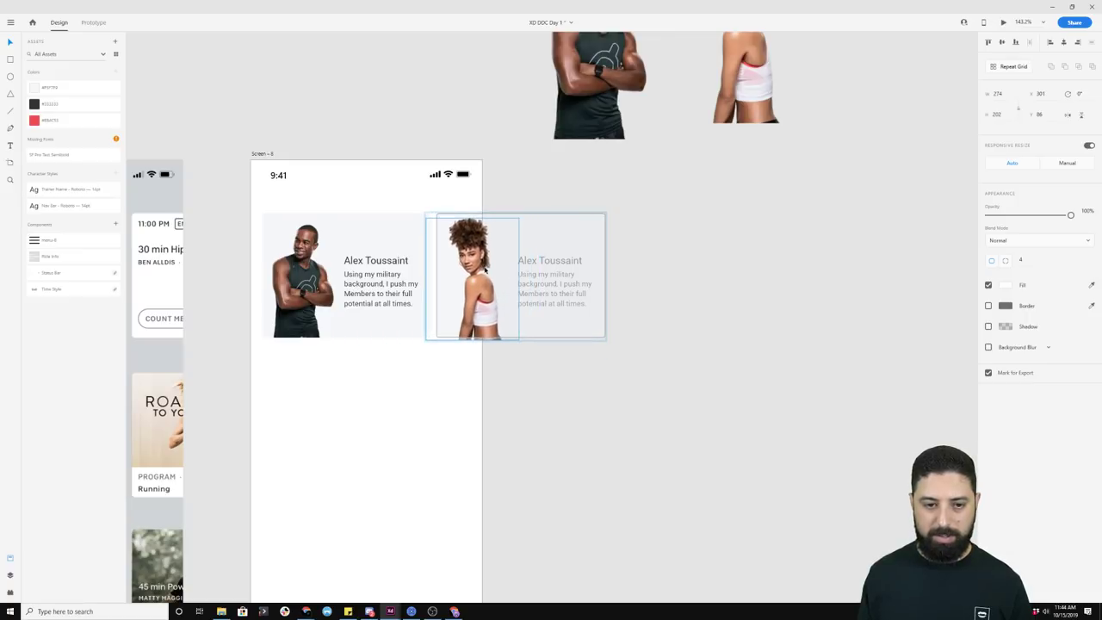
Step: Widen the trainer screen artboard so both trainer cards are visible
{"action": "left_click", "coordinate": [660, 275]}
{"action": "left_click", "coordinate": [545, 259]}
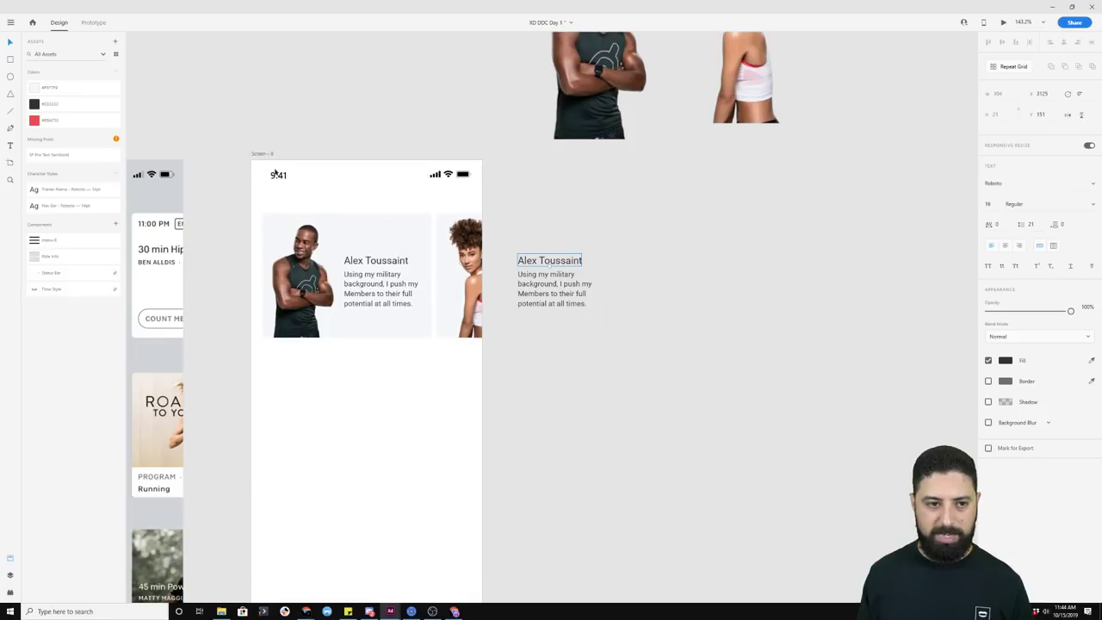
{"action": "left_click", "coordinate": [484, 411]}
{"action": "left_click", "coordinate": [266, 156]}
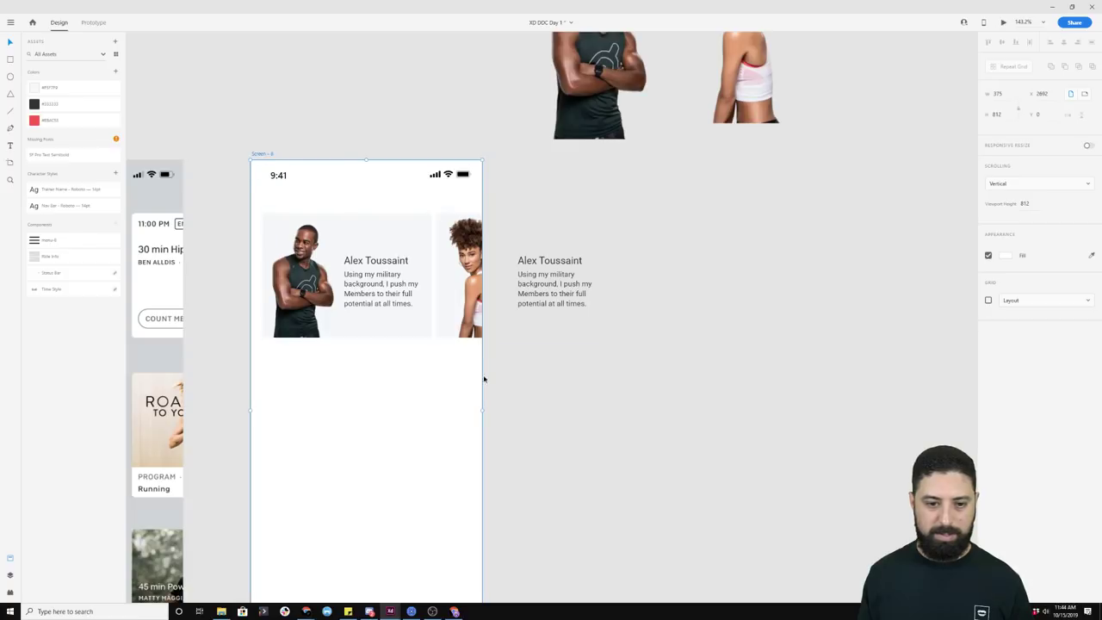
{"action": "left_click_drag", "start_coordinate": [485, 411], "coordinate": [764, 372]}
{"action": "left_click", "coordinate": [795, 359]}
{"action": "scroll", "coordinate": [500, 292], "scroll_direction": "down", "scroll_amount": 3}
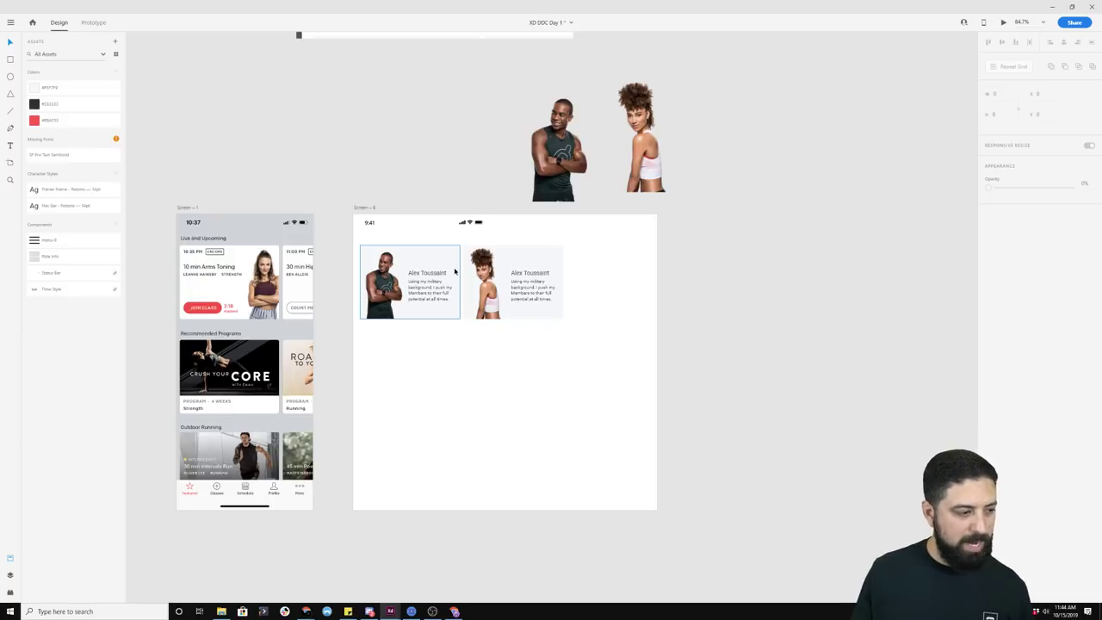
{"action": "left_click", "coordinate": [531, 276]}
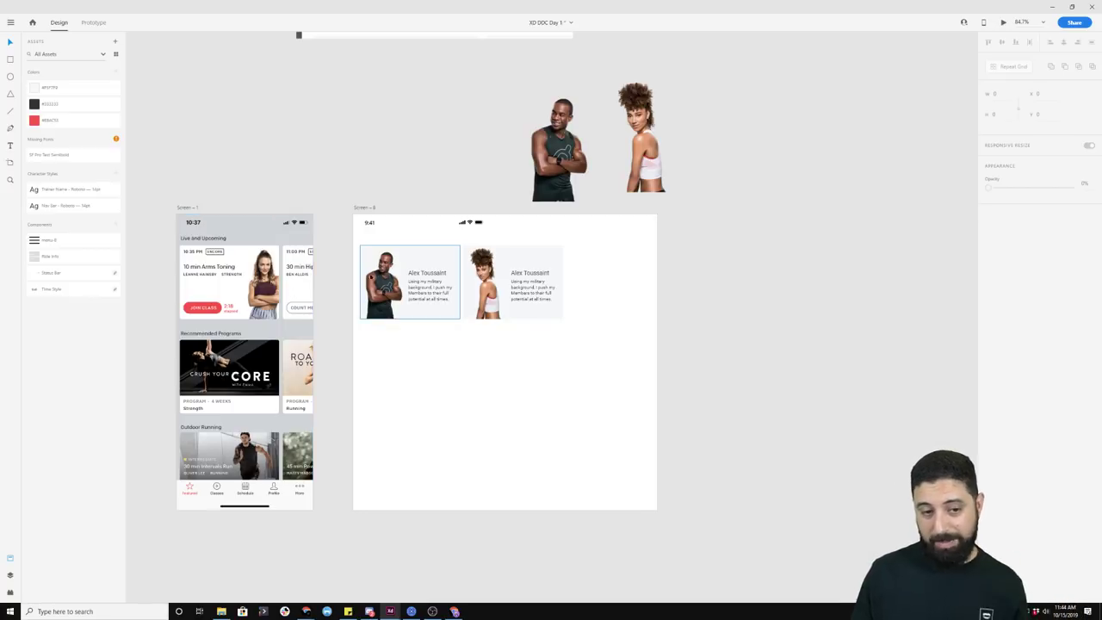
Step: Change the second card's trainer name to 'Ally Love'
{"action": "left_click", "coordinate": [362, 207]}
{"action": "left_click", "coordinate": [290, 145]}
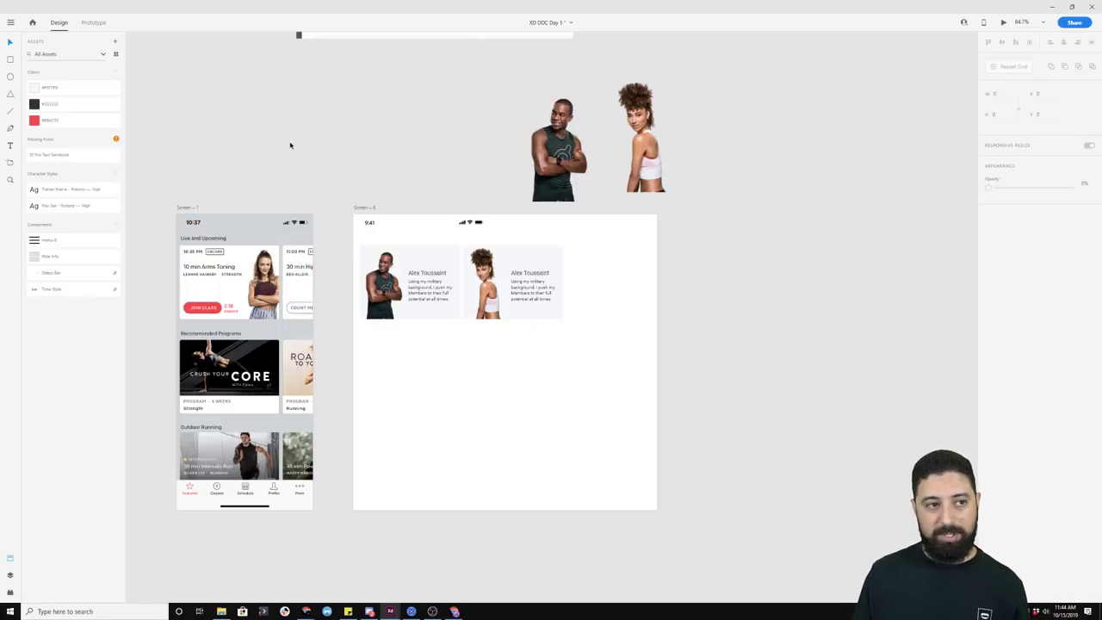
{"action": "key", "text": "a"}
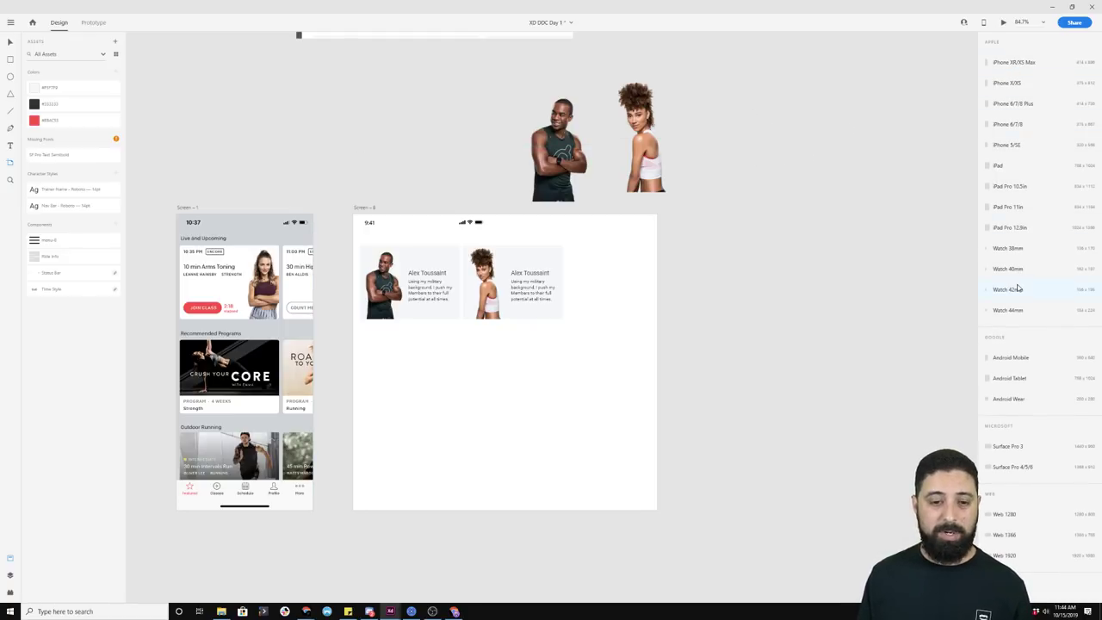
{"action": "key", "text": "v"}
{"action": "left_click", "coordinate": [524, 275]}
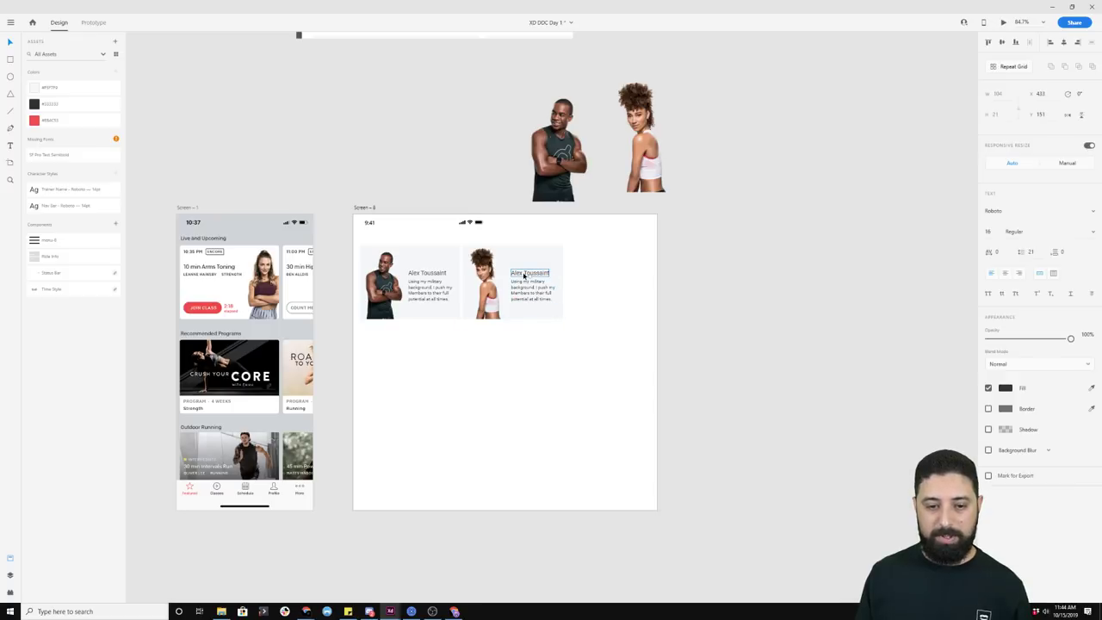
{"action": "double_click", "coordinate": [524, 275]}
{"action": "type", "text": "Ally Love"}
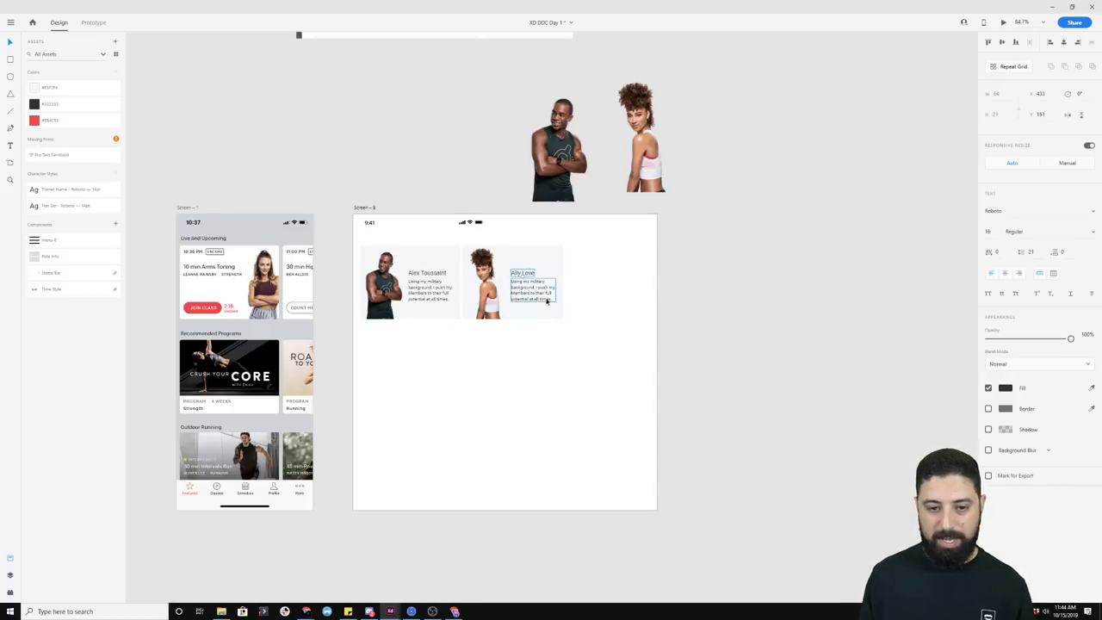
{"action": "left_click", "coordinate": [365, 207]}
Step: Narrow the trainer screen artboard back to 371 phone width
{"action": "left_click_drag", "start_coordinate": [602, 244], "coordinate": [391, 337]}
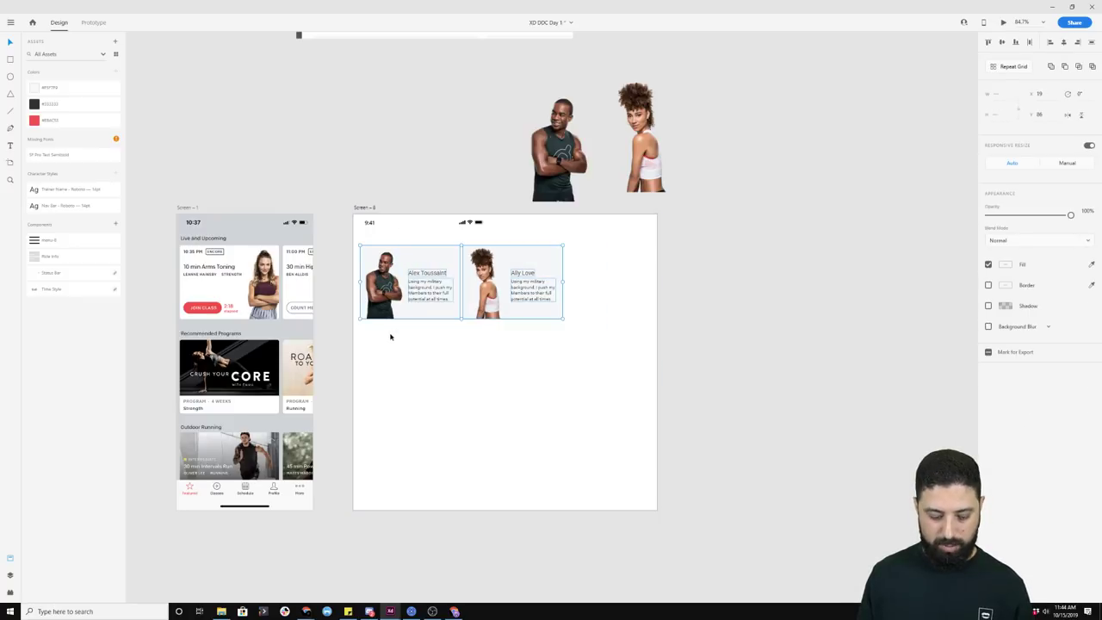
{"action": "left_click", "coordinate": [369, 208]}
{"action": "left_click_drag", "start_coordinate": [658, 362], "coordinate": [490, 348]}
{"action": "left_click", "coordinate": [543, 346]}
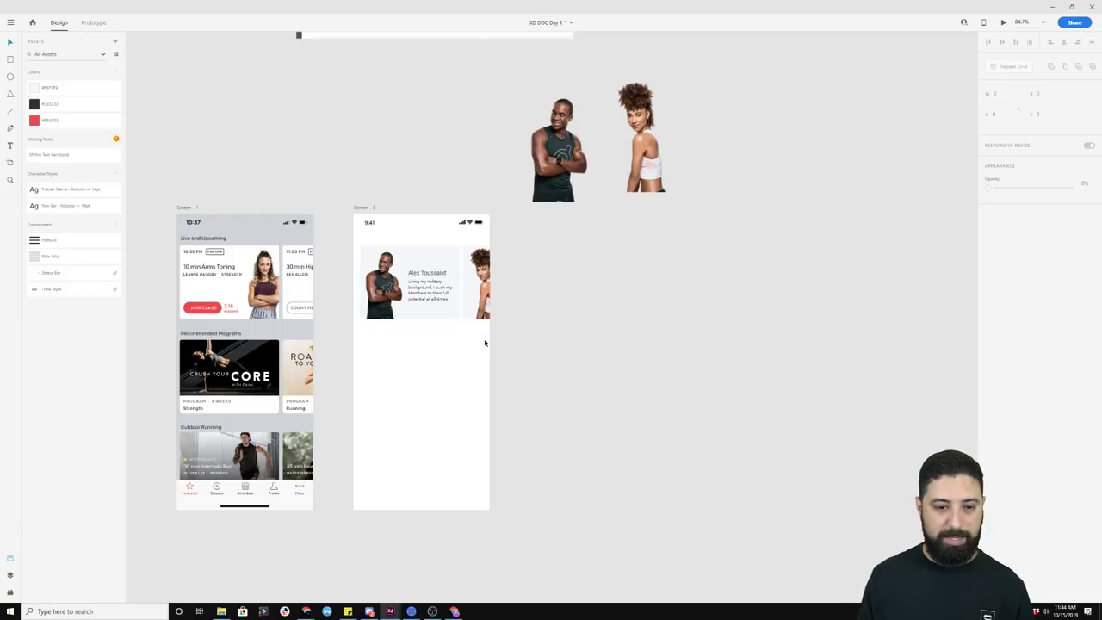
Step: Add a 16 pt 'Find Your Trainer' heading above the trainer cards
{"action": "key", "text": "t"}
{"action": "left_click", "coordinate": [362, 239]}
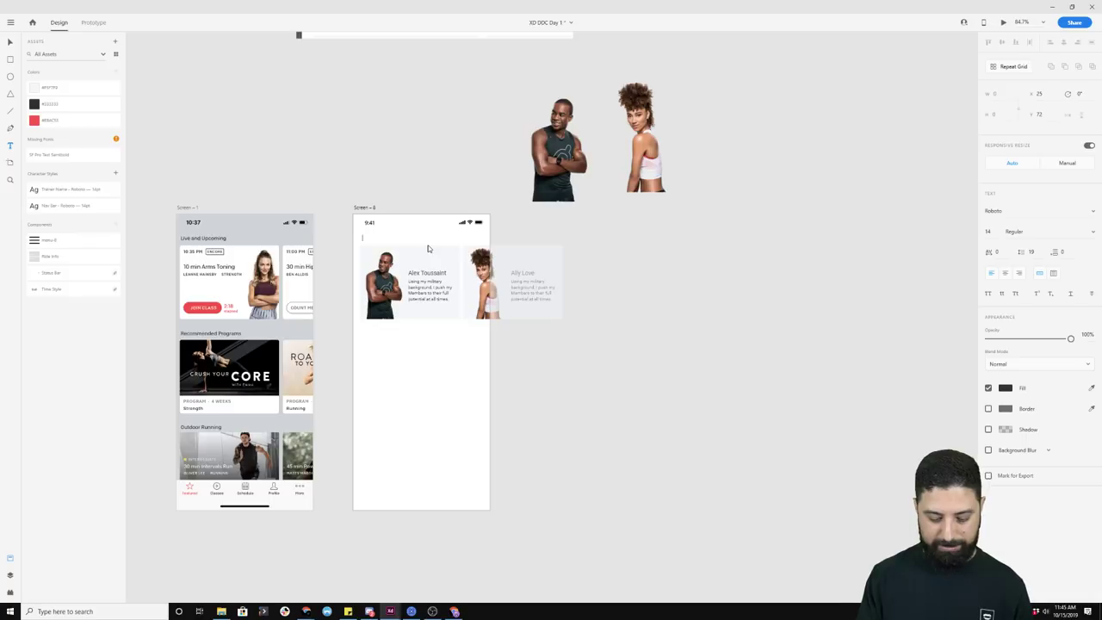
{"action": "type", "text": "Find Your Trainer"}
{"action": "key", "text": "Escape"}
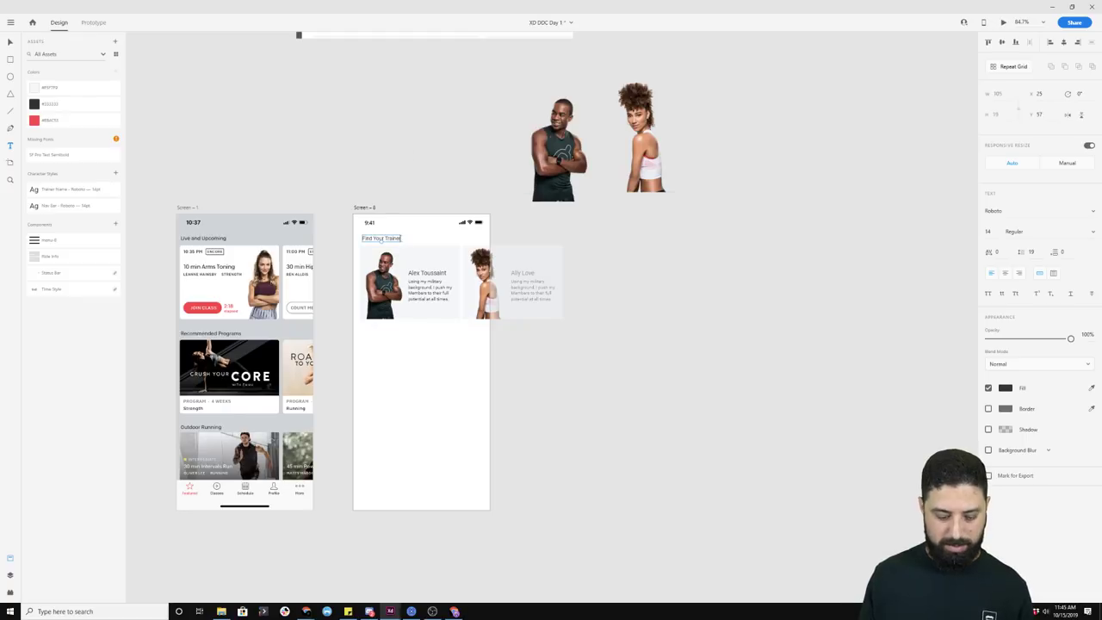
{"action": "scroll", "coordinate": [398, 255], "scroll_direction": "up", "scroll_amount": 5}
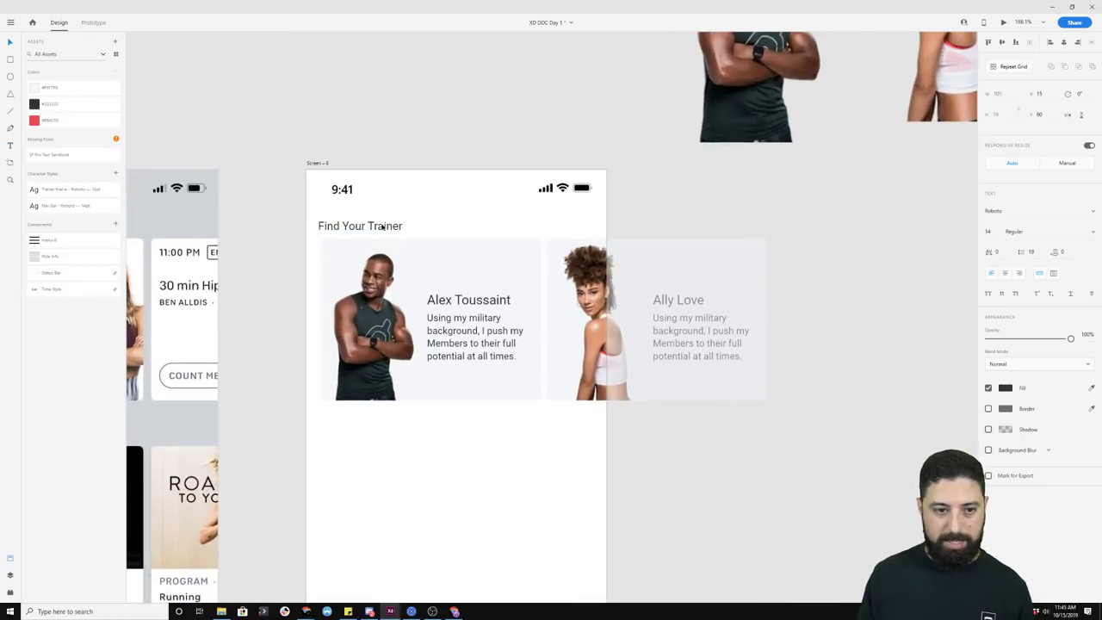
{"action": "left_click", "coordinate": [385, 224]}
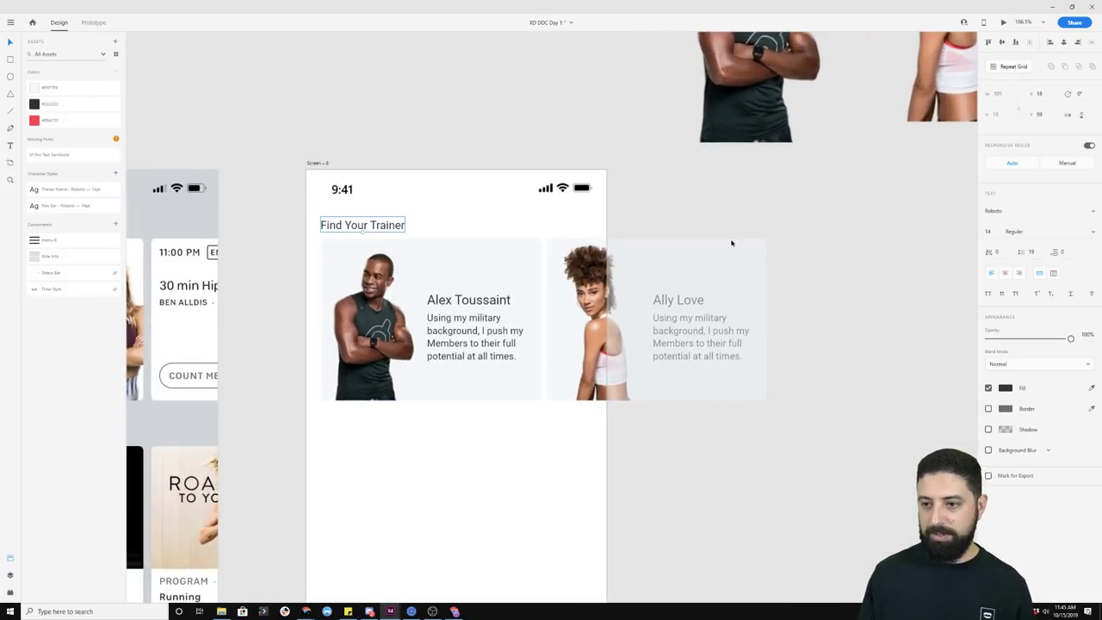
{"action": "left_click", "coordinate": [995, 231]}
{"action": "type", "text": "16"}
{"action": "key", "text": "Return"}
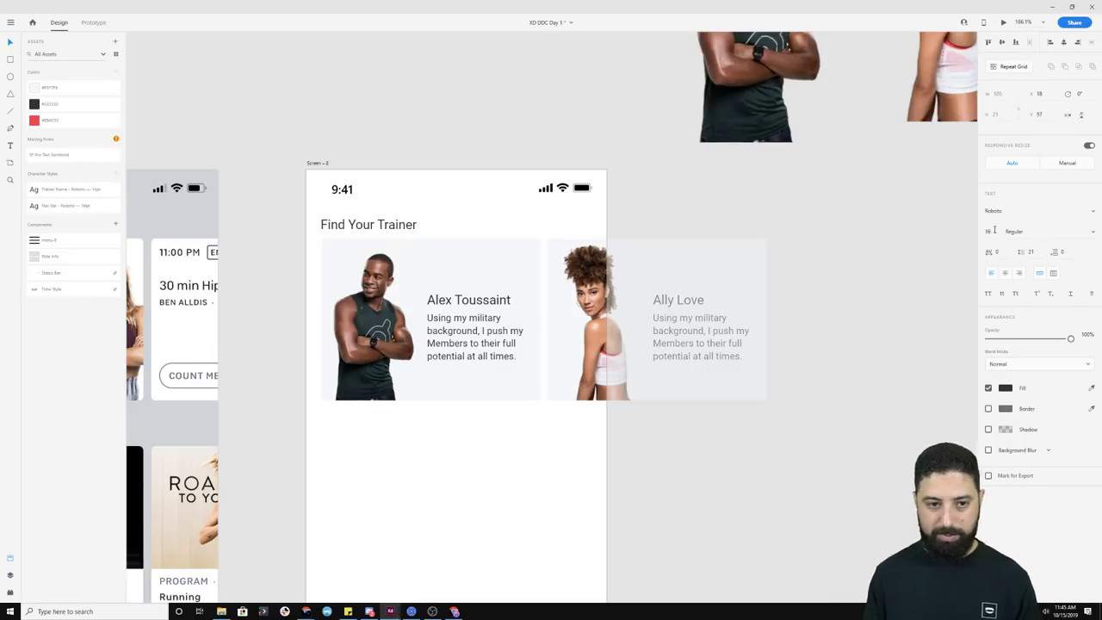
{"action": "left_click_drag", "start_coordinate": [403, 228], "coordinate": [400, 223]}
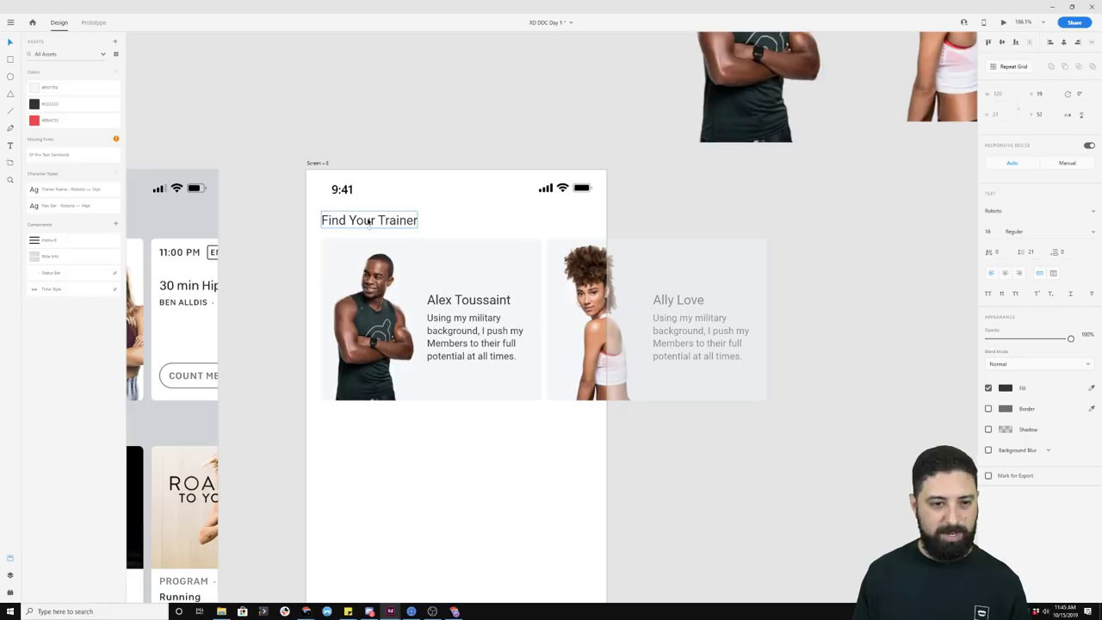
Step: Reduce the heading to 14 pt and save its look as a new character style
{"action": "double_click", "coordinate": [366, 221]}
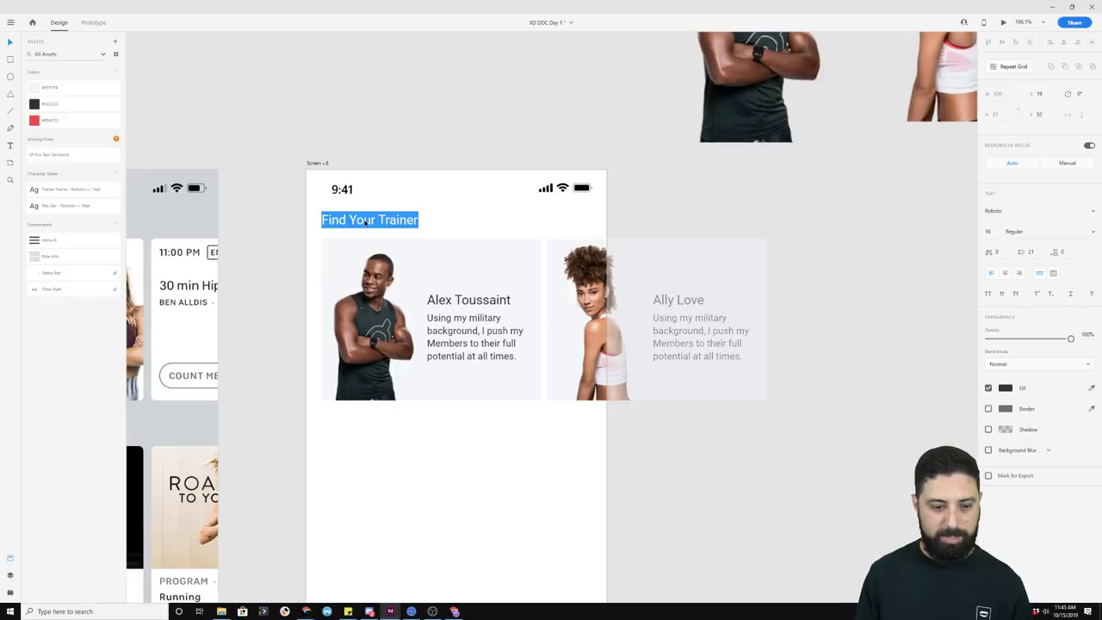
{"action": "left_click", "coordinate": [989, 231]}
{"action": "key", "text": "Down"}
{"action": "key", "text": "Down"}
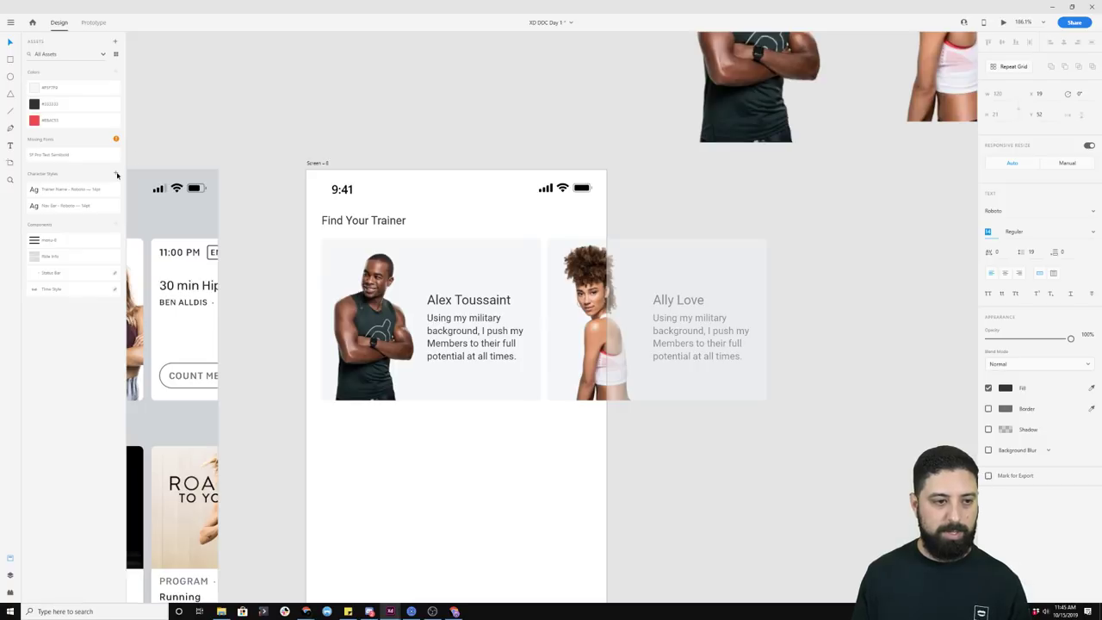
{"action": "left_click", "coordinate": [116, 174]}
{"action": "left_click", "coordinate": [62, 194]}
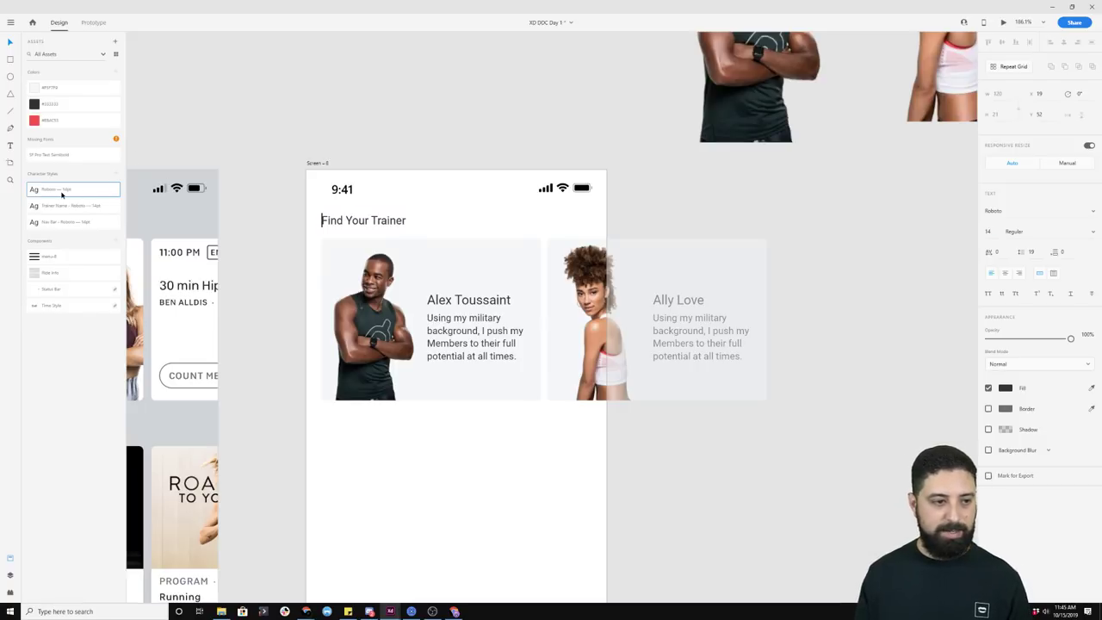
Step: Rename the new Roboto 14pt character style to 'Section Title'
{"action": "right_click", "coordinate": [69, 194]}
{"action": "key", "text": "Escape"}
{"action": "right_click", "coordinate": [69, 193]}
{"action": "left_click", "coordinate": [75, 236]}
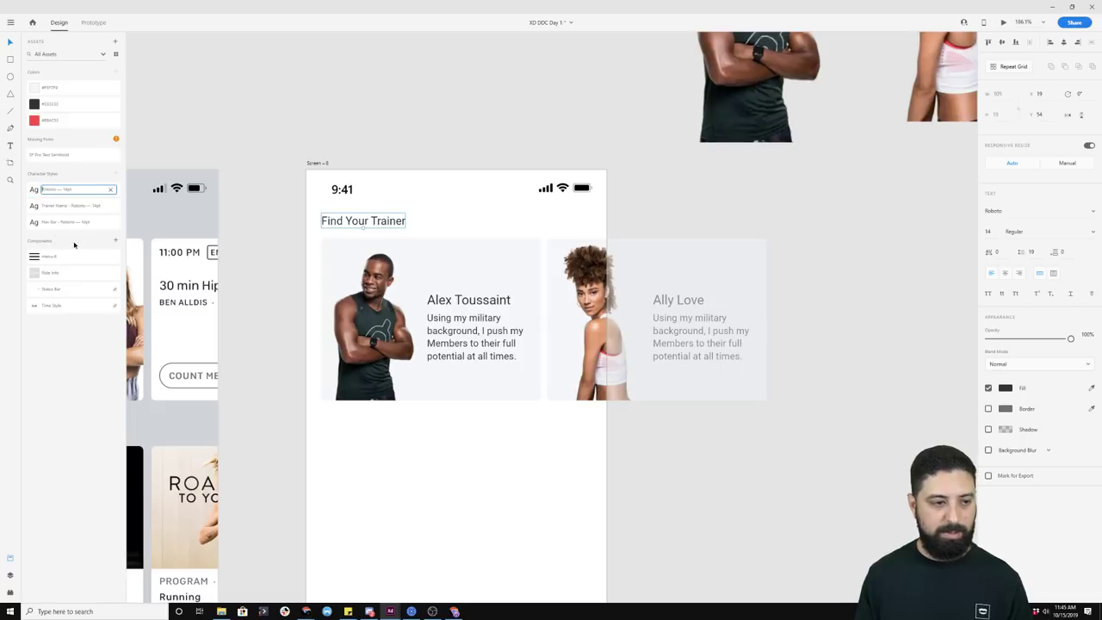
{"action": "key", "text": "Home"}
{"action": "type", "text": "Section "}
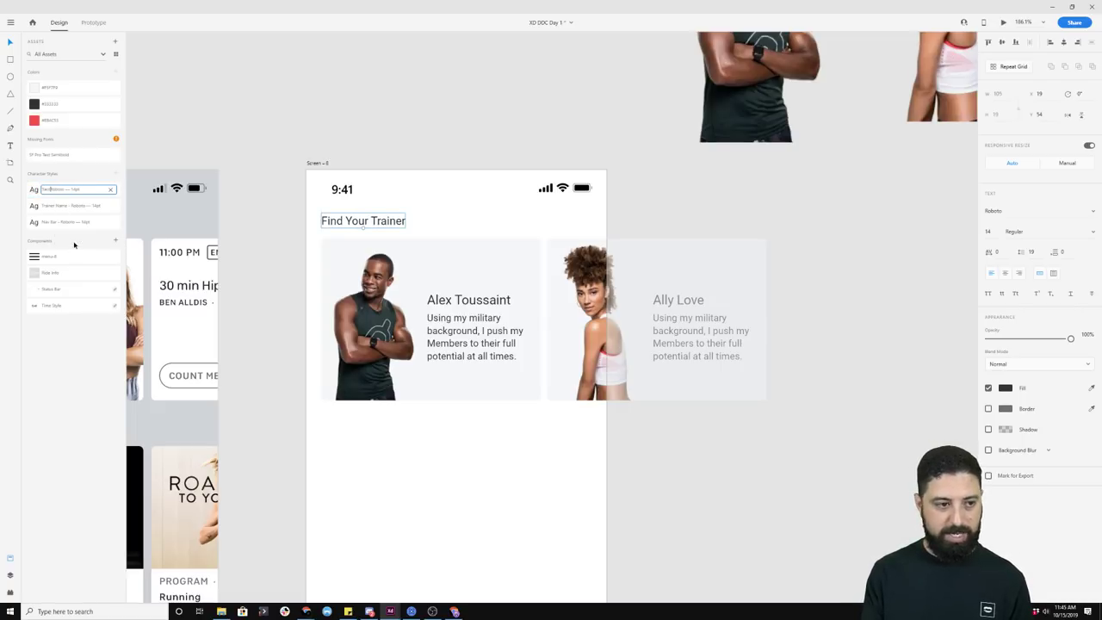
{"action": "type", "text": "Title"}
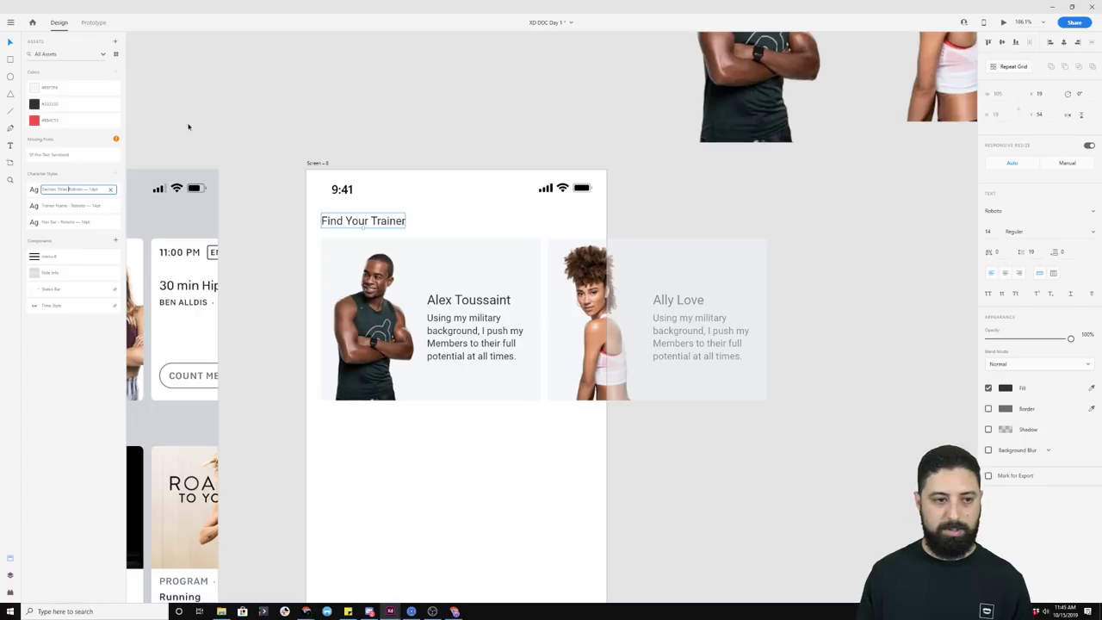
{"action": "left_click", "coordinate": [283, 98]}
Step: Duplicate the heading further down and change its text to 'Recommended Programs'
{"action": "left_click", "coordinate": [381, 226]}
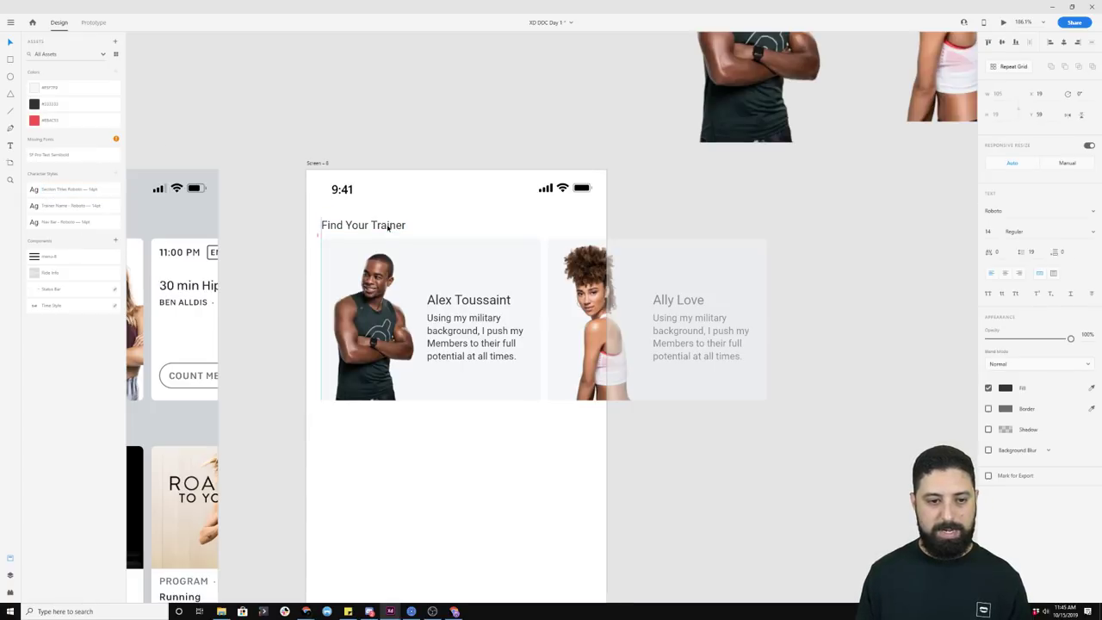
{"action": "scroll", "coordinate": [387, 229], "scroll_direction": "down", "scroll_amount": 3}
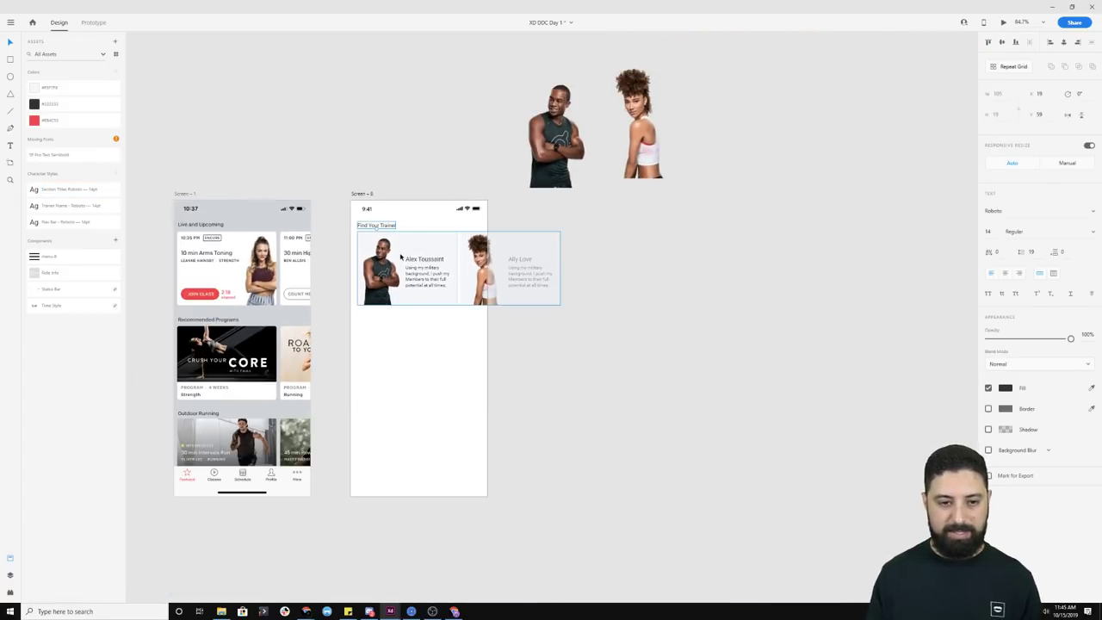
{"action": "key", "text": "alt"}
{"action": "left_click_drag", "start_coordinate": [384, 226], "coordinate": [386, 328]}
{"action": "double_click", "coordinate": [386, 328]}
{"action": "type", "text": "R"}
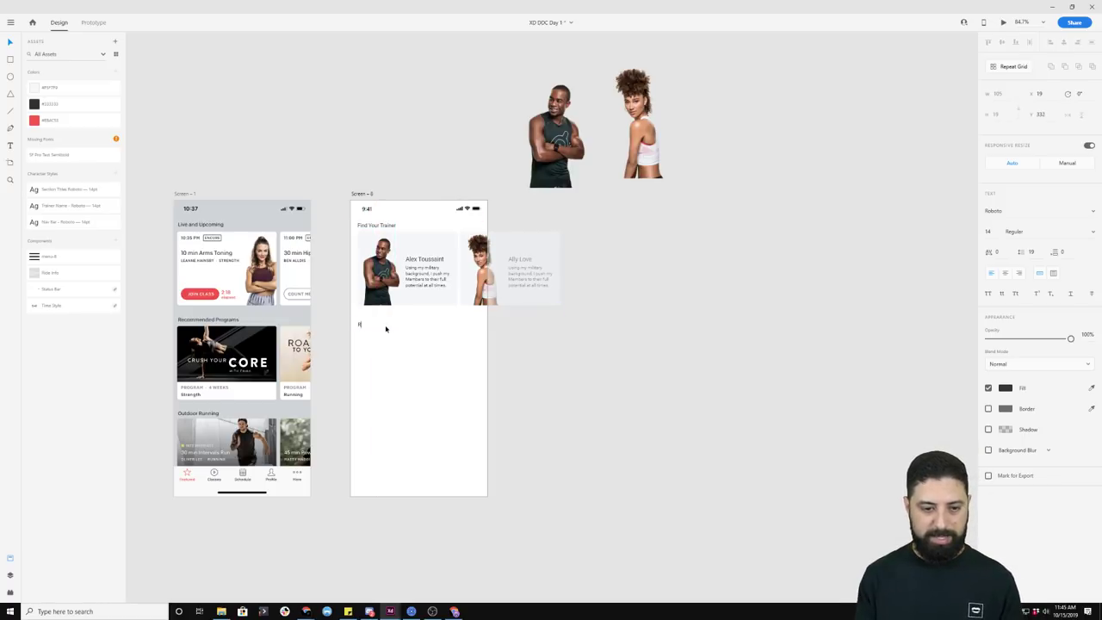
{"action": "type", "text": "ecommended Programs"}
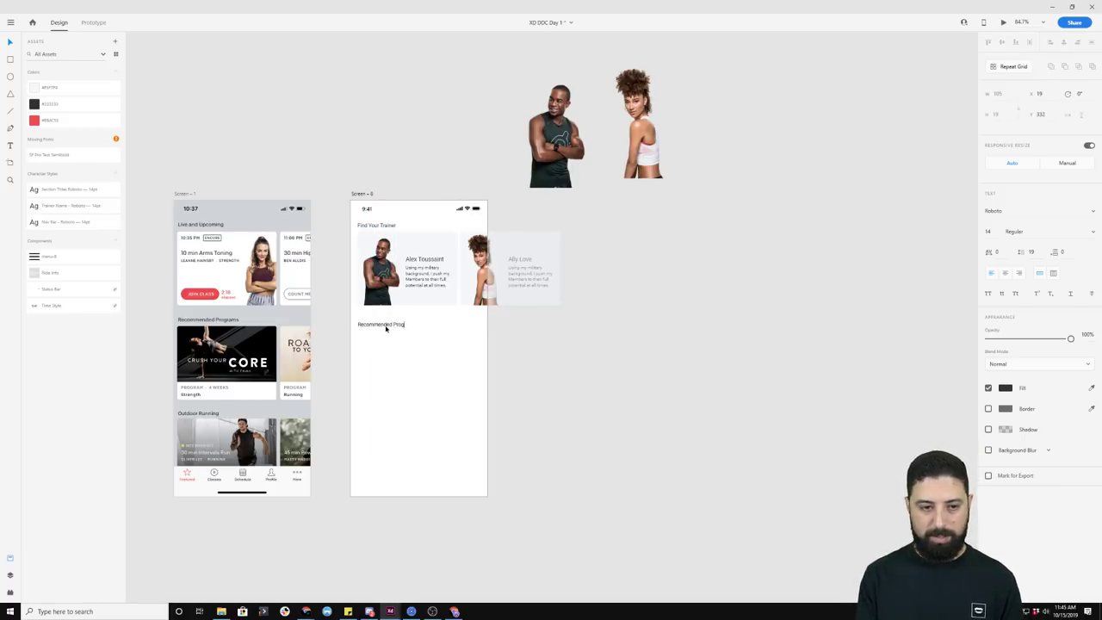
{"action": "key", "text": "Escape"}
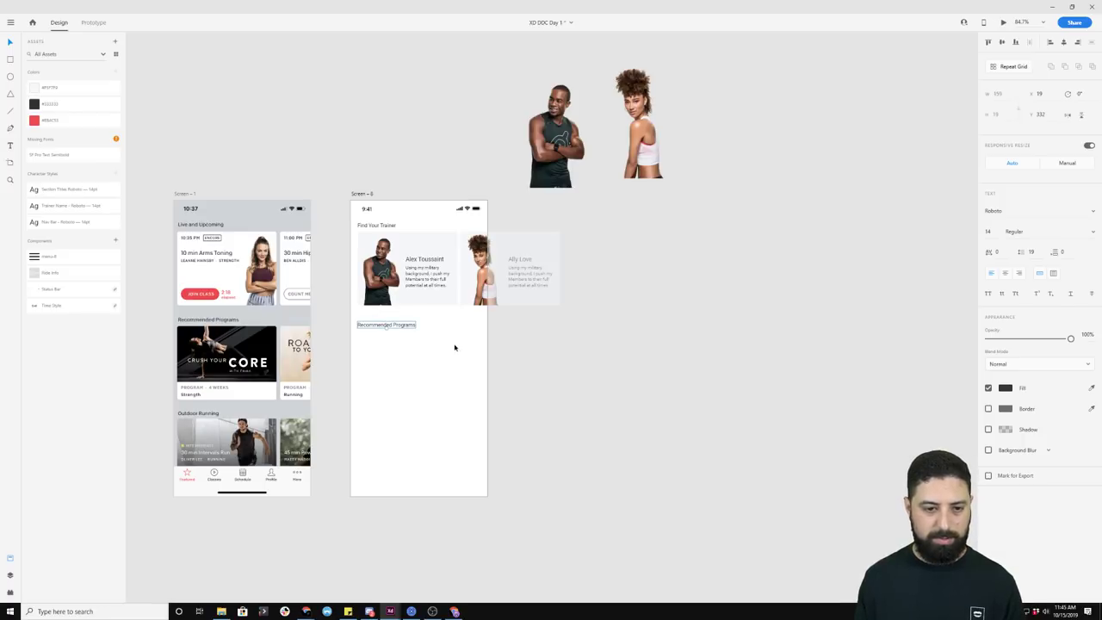
{"action": "scroll", "coordinate": [456, 346], "scroll_direction": "up", "scroll_amount": 3}
Step: Edit the Section Title character style to a 16 pt font size
{"action": "left_click", "coordinate": [299, 143]}
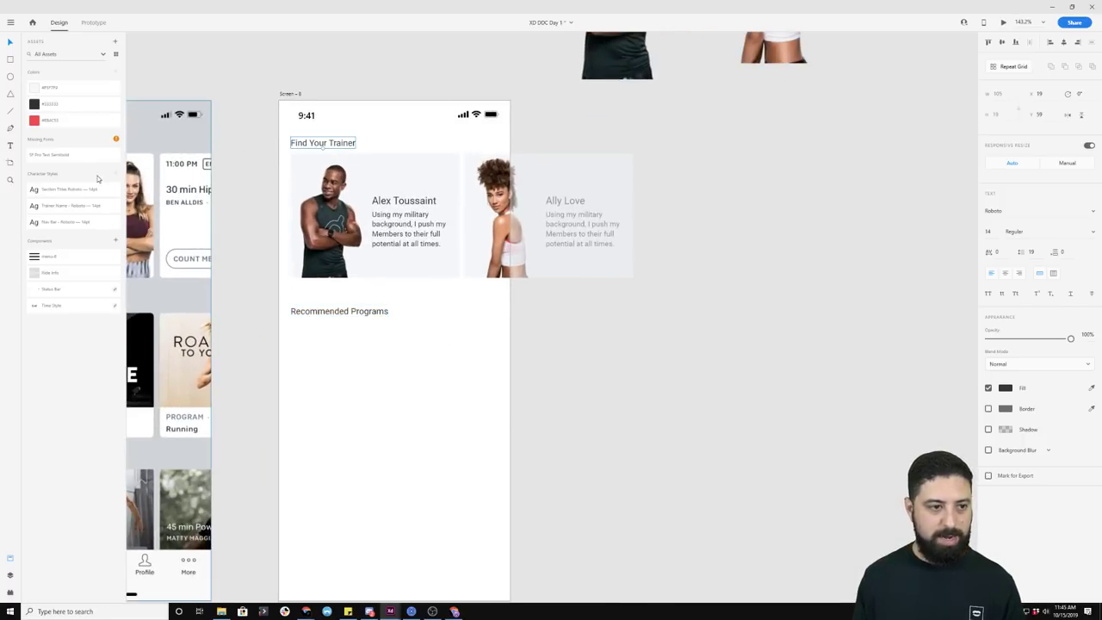
{"action": "right_click", "coordinate": [64, 194]}
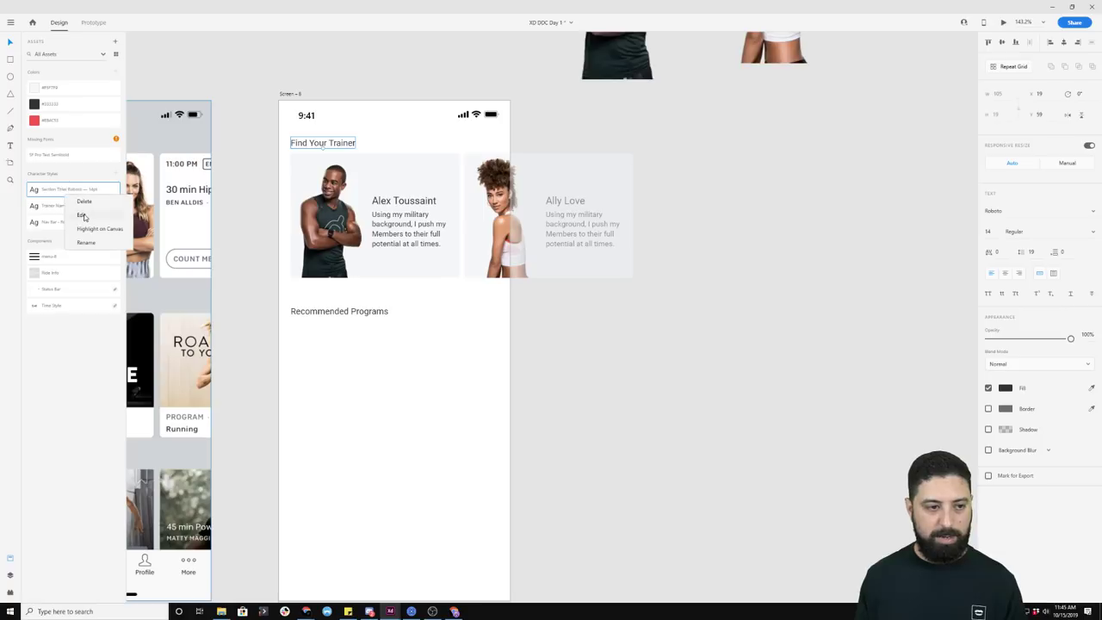
{"action": "left_click", "coordinate": [83, 213]}
{"action": "left_click", "coordinate": [63, 123]}
{"action": "type", "text": "17"}
{"action": "key", "text": "Return"}
{"action": "key", "text": "Up"}
{"action": "key", "text": "Up"}
{"action": "key", "text": "Up"}
{"action": "key", "text": "Up"}
{"action": "key", "text": "Up"}
{"action": "key", "text": "Up"}
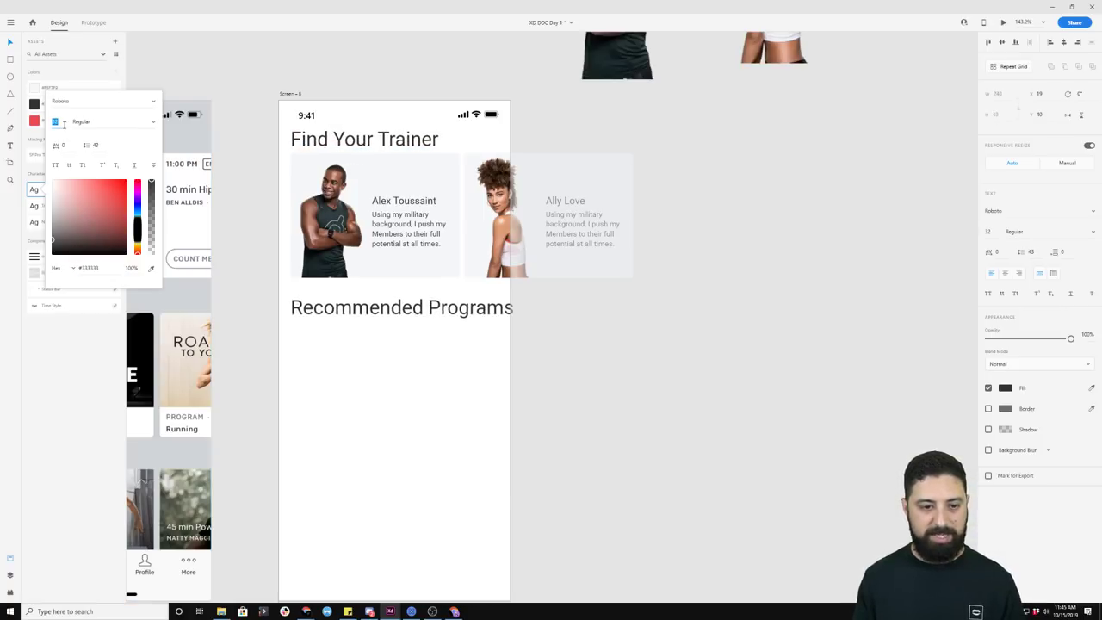
{"action": "key", "text": "Down"}
{"action": "key", "text": "Down"}
{"action": "key", "text": "Down"}
{"action": "key", "text": "Down"}
{"action": "key", "text": "Down"}
{"action": "key", "text": "Down"}
{"action": "key", "text": "Down"}
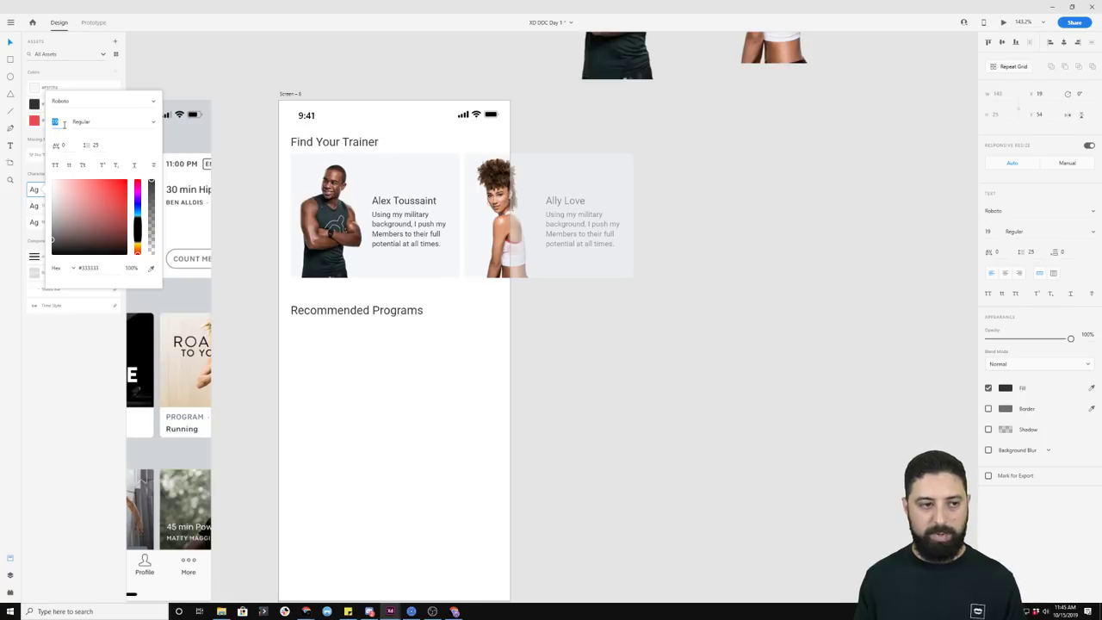
{"action": "left_click", "coordinate": [241, 66]}
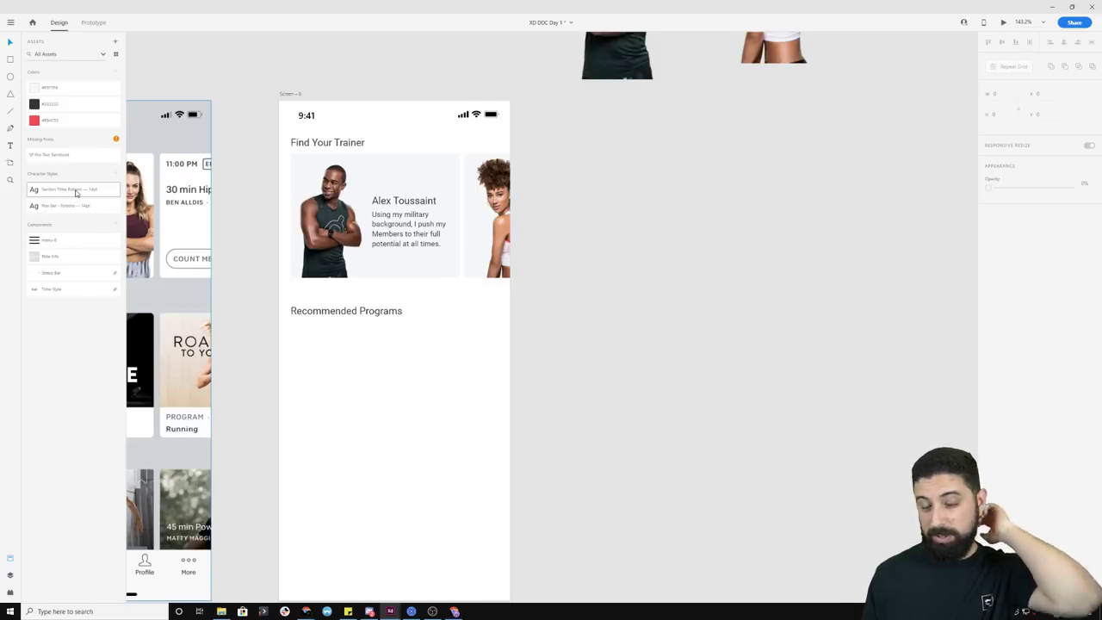
Step: Rename the character style to 'Section Titles'
{"action": "right_click", "coordinate": [76, 193]}
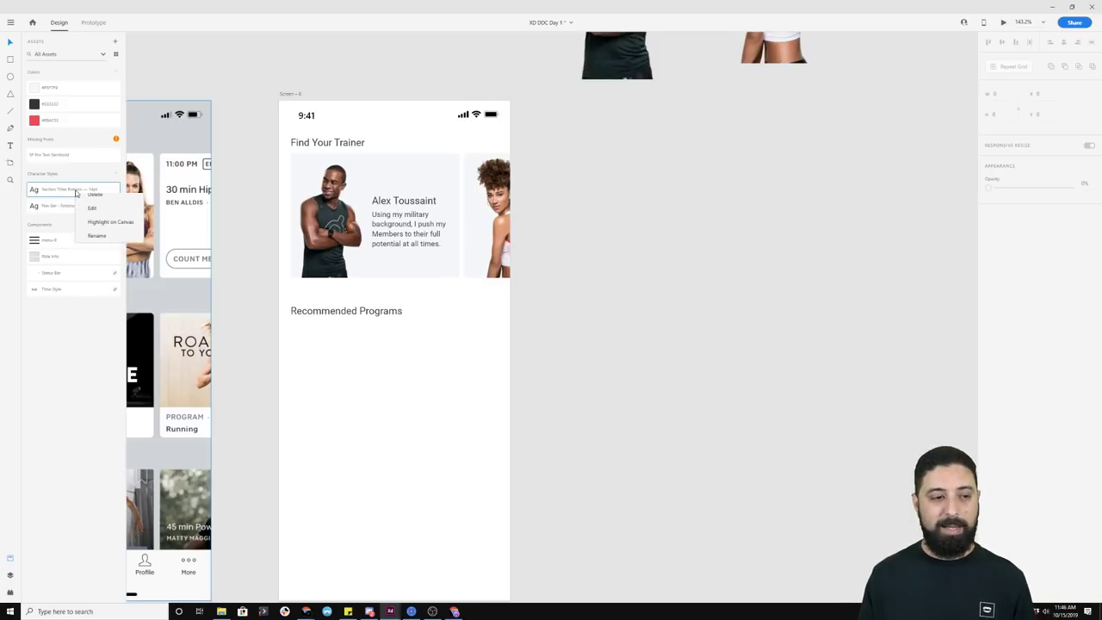
{"action": "left_click", "coordinate": [100, 240]}
{"action": "key", "text": "Right"}
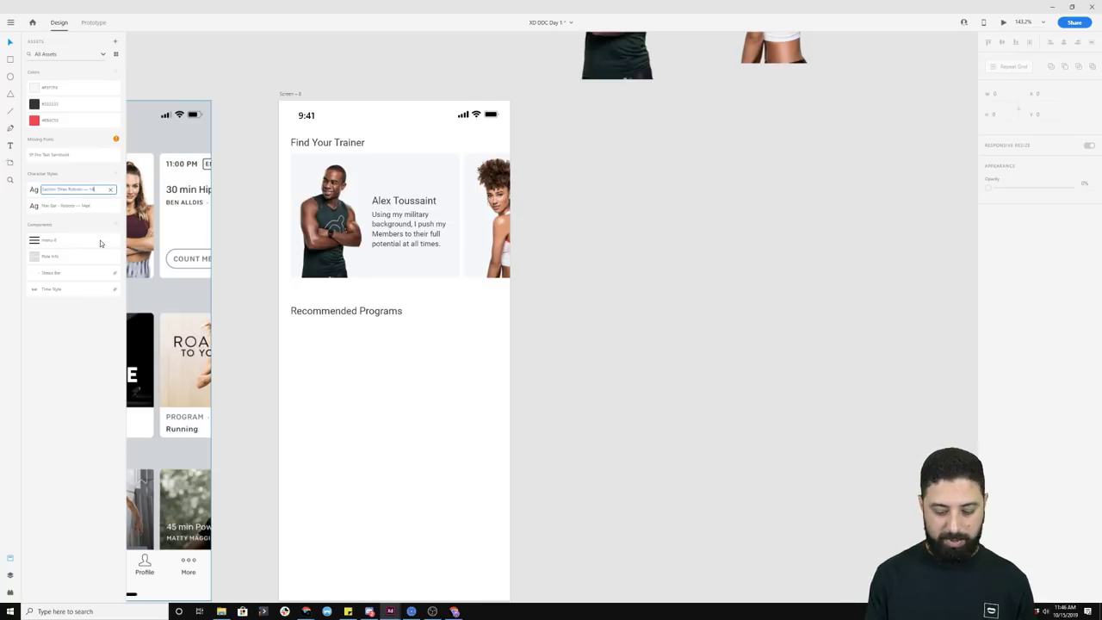
{"action": "key", "text": "Return"}
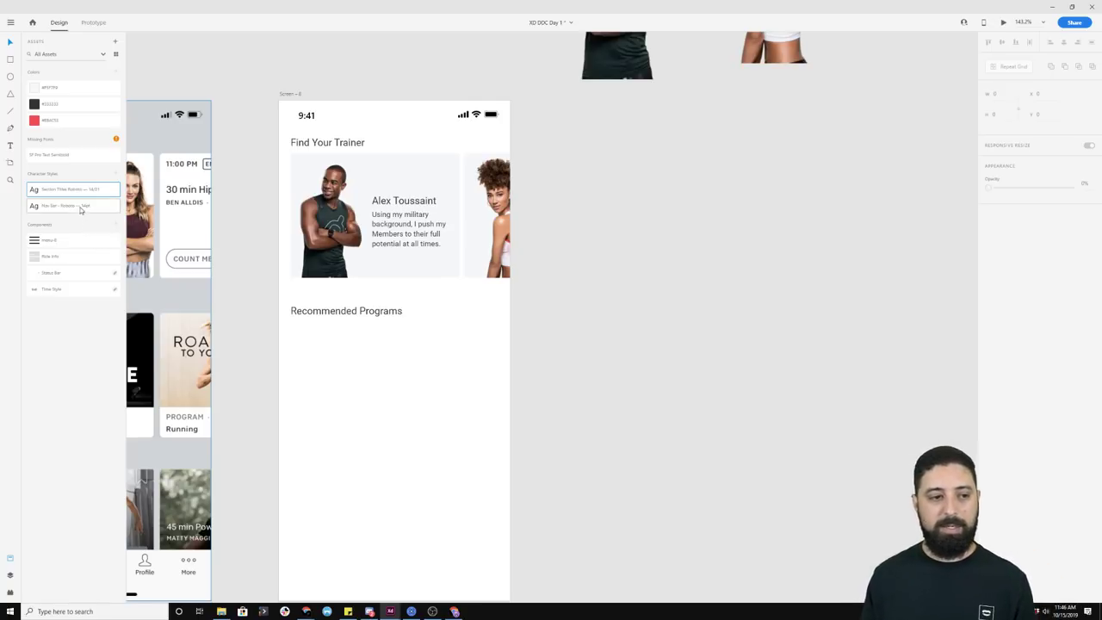
{"action": "mouse_move", "coordinate": [97, 195]}
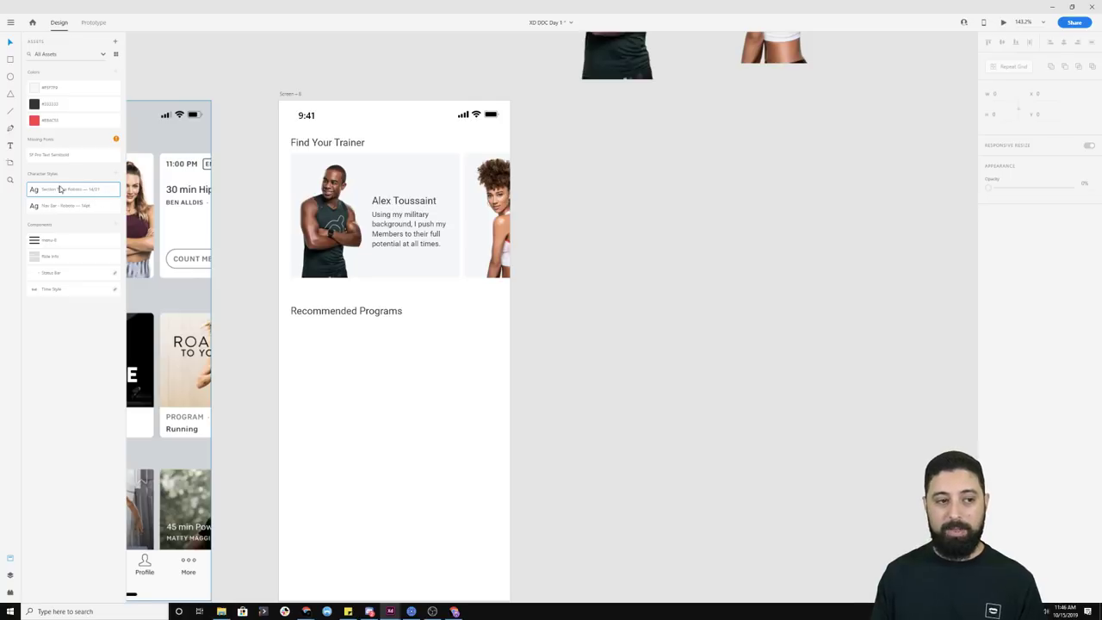
{"action": "left_click_drag", "start_coordinate": [57, 192], "coordinate": [347, 381]}
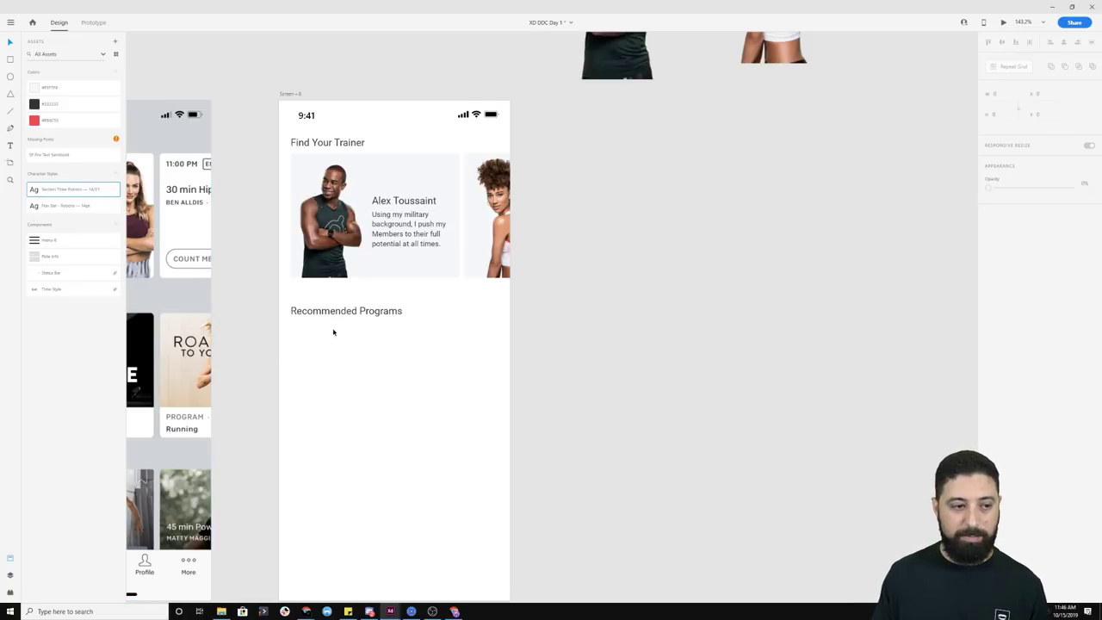
Step: Draw a black card rectangle under Recommended Programs, stretched to the screen margin
{"action": "key", "text": "r"}
{"action": "mouse_move", "coordinate": [291, 325]}
{"action": "left_mouse_down"}
{"action": "mouse_move", "coordinate": [355, 372]}
{"action": "mouse_move", "coordinate": [487, 437]}
{"action": "left_mouse_up"}
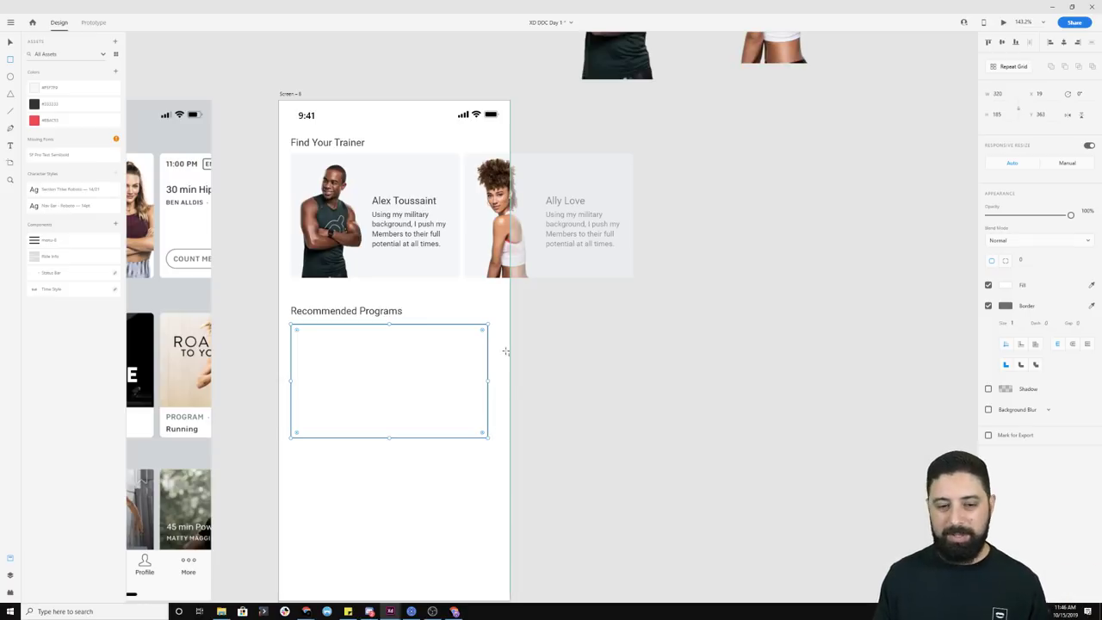
{"action": "left_click_drag", "start_coordinate": [487, 379], "coordinate": [500, 381]}
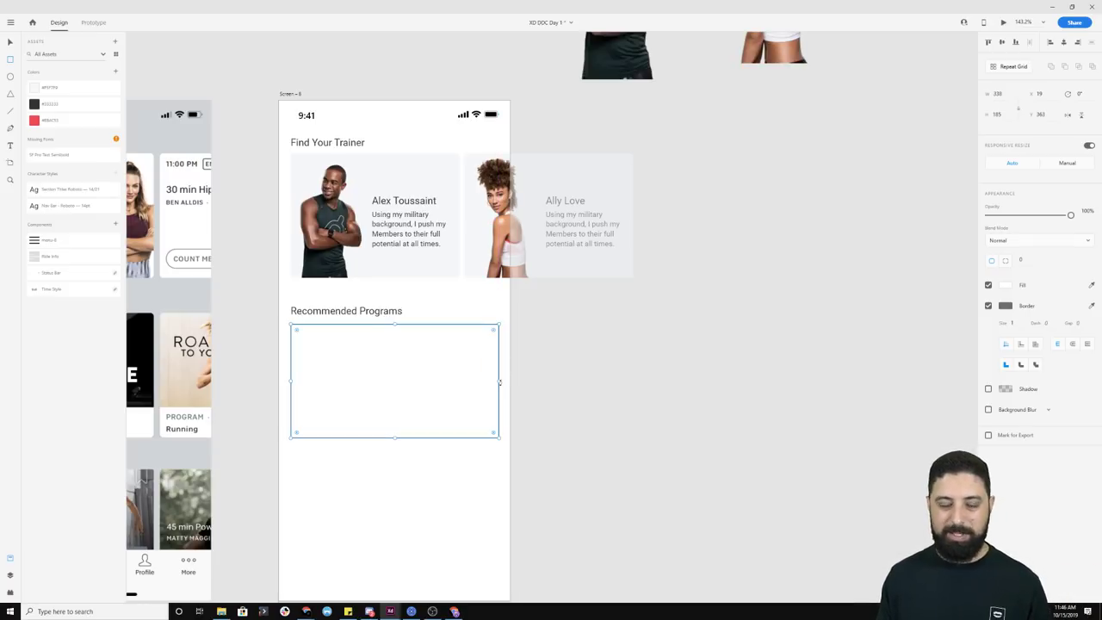
{"action": "left_click", "coordinate": [1012, 286]}
{"action": "left_click", "coordinate": [878, 308]}
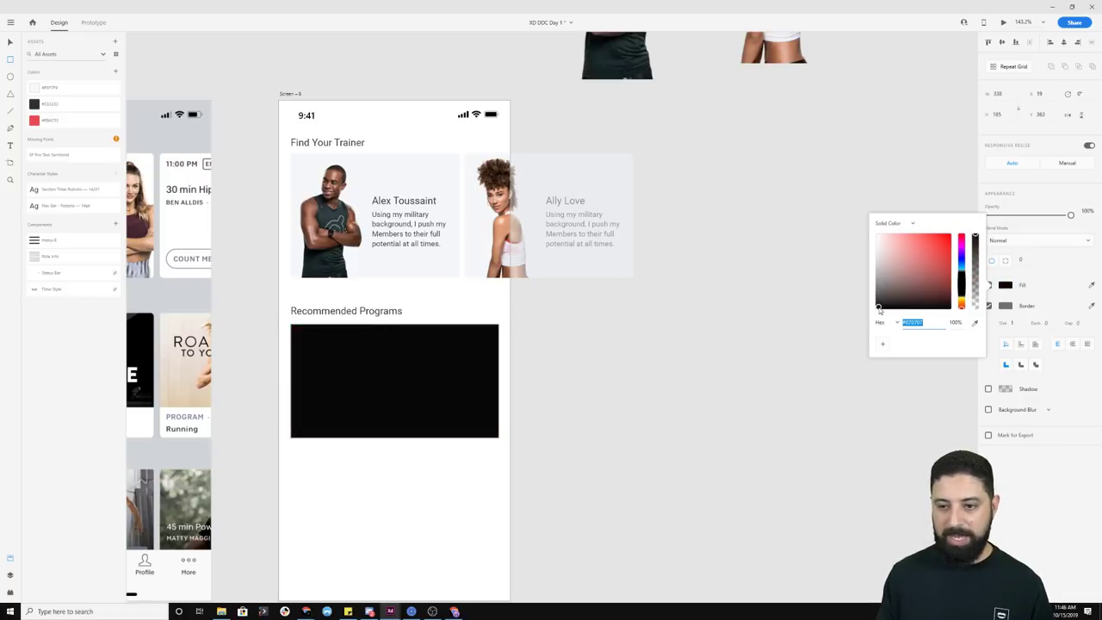
{"action": "left_click", "coordinate": [718, 337]}
Step: Place the Ride Info component on the card and repeat both into a second row
{"action": "left_click_drag", "start_coordinate": [54, 260], "coordinate": [313, 425]}
{"action": "left_click_drag", "start_coordinate": [286, 381], "coordinate": [386, 474]}
{"action": "key", "text": "ctrl+r"}
{"action": "left_click_drag", "start_coordinate": [394, 437], "coordinate": [389, 493]}
{"action": "left_click", "coordinate": [553, 468]}
{"action": "scroll", "coordinate": [433, 467], "scroll_direction": "down", "scroll_amount": 1}
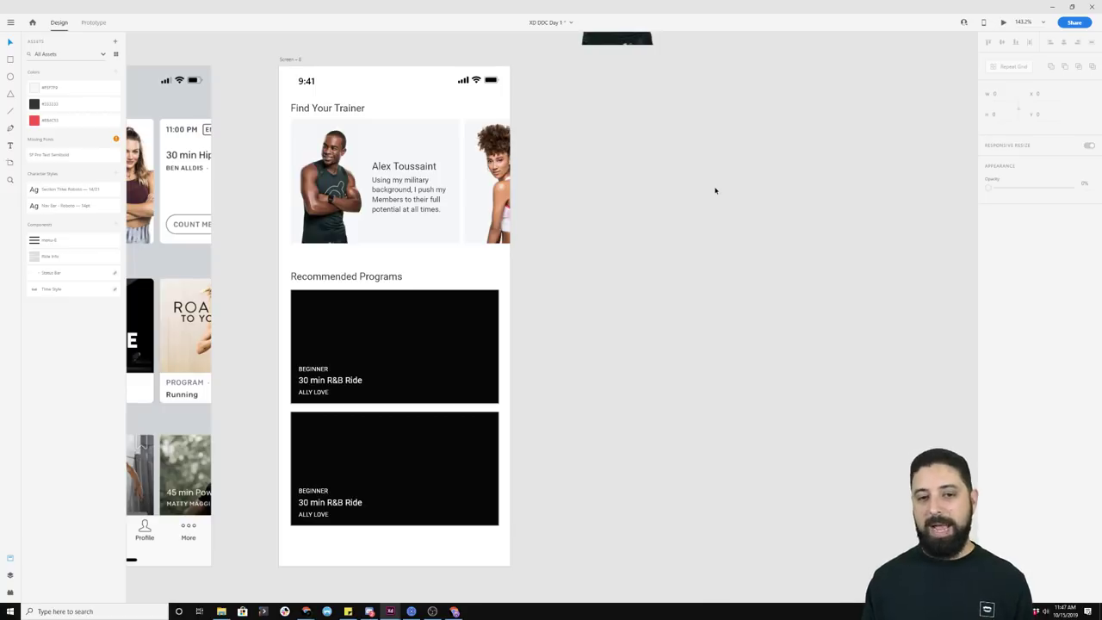
{"action": "scroll", "coordinate": [715, 191], "scroll_direction": "down", "scroll_amount": 5}
{"action": "left_click_drag", "start_coordinate": [834, 161], "coordinate": [311, 180]}
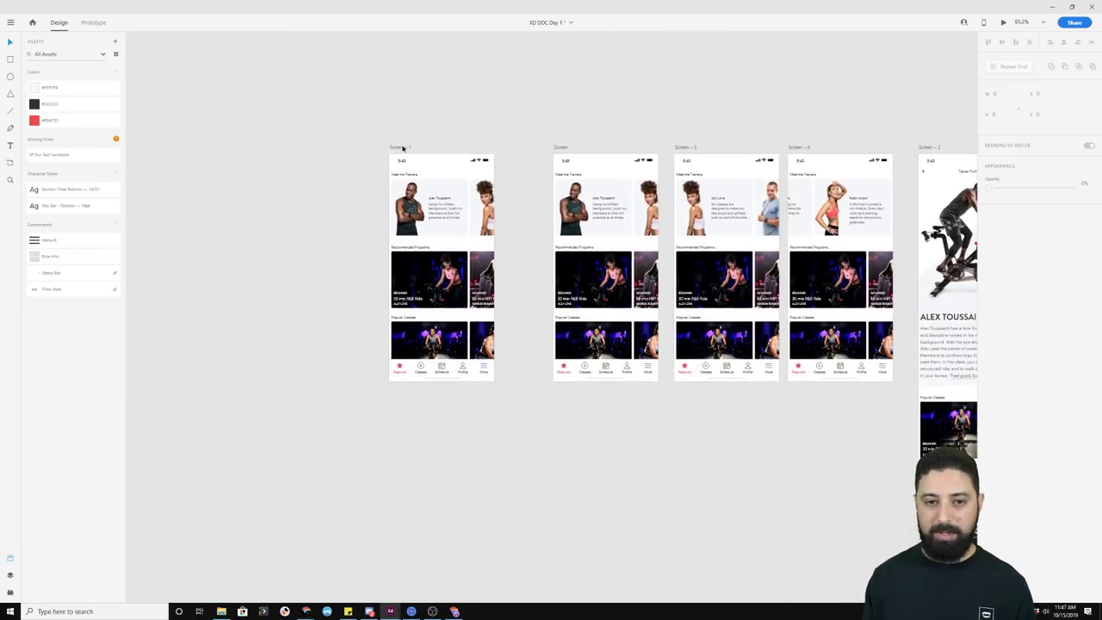
{"action": "left_click_drag", "start_coordinate": [402, 148], "coordinate": [221, 140]}
{"action": "left_click_drag", "start_coordinate": [526, 113], "coordinate": [385, 110]}
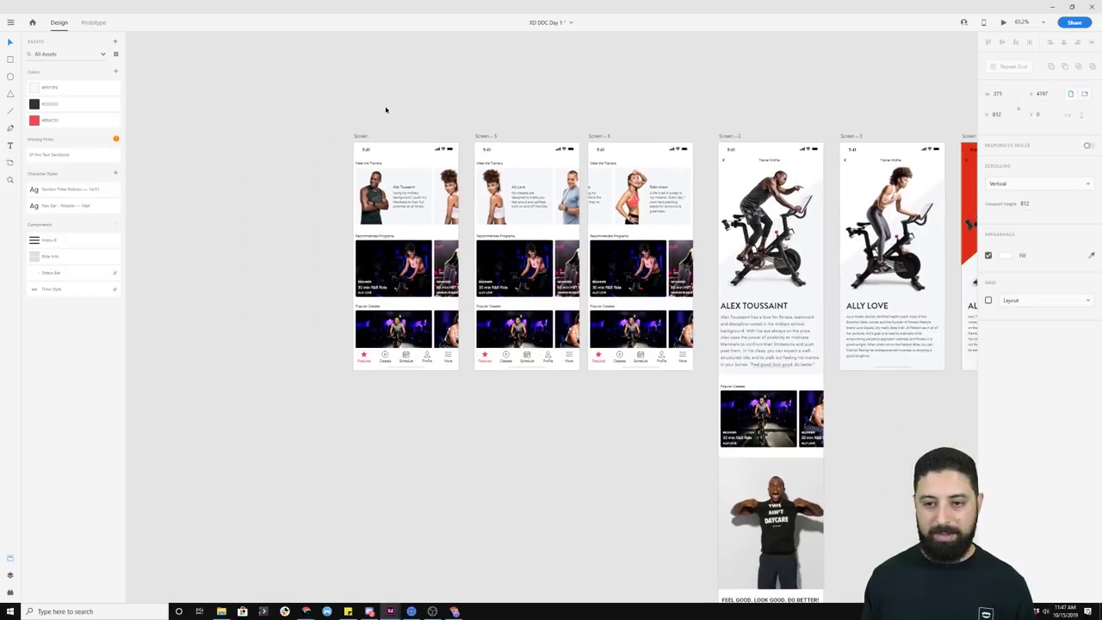
{"action": "scroll", "coordinate": [413, 149], "scroll_direction": "up", "scroll_amount": 5}
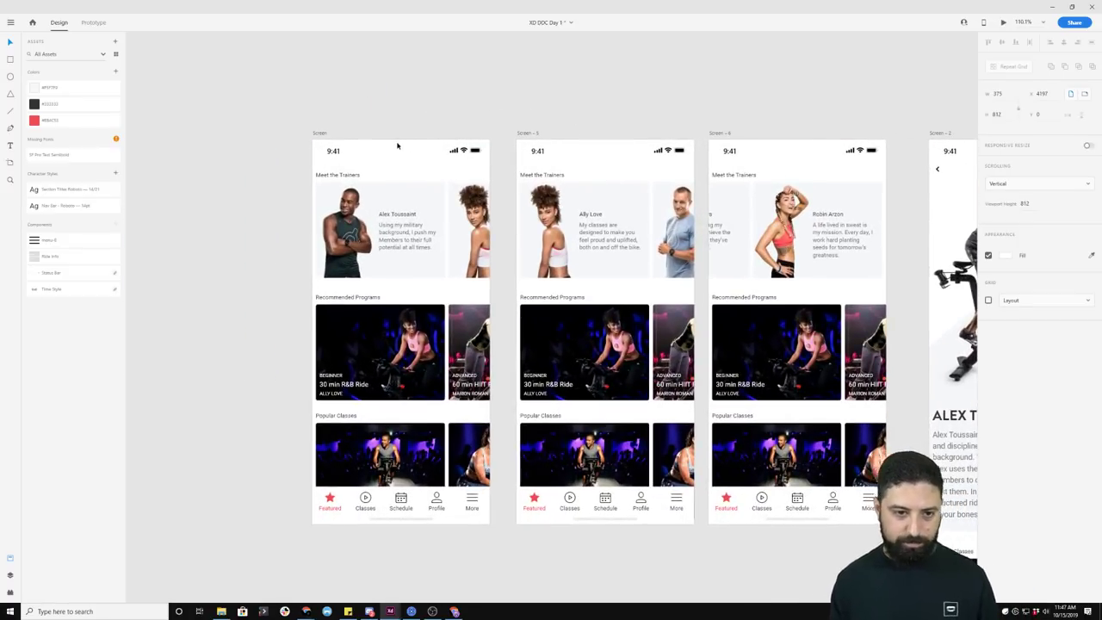
{"action": "scroll", "coordinate": [449, 54], "scroll_direction": "down", "scroll_amount": 3}
{"action": "scroll", "coordinate": [449, 54], "scroll_direction": "right", "scroll_amount": 3}
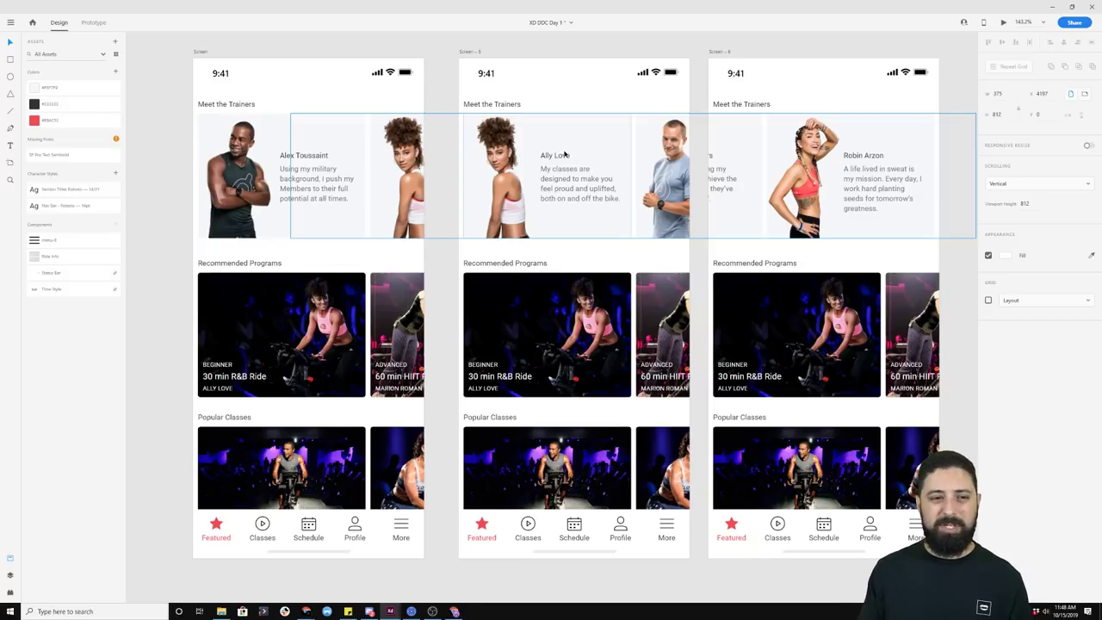
{"action": "left_click", "coordinate": [441, 163]}
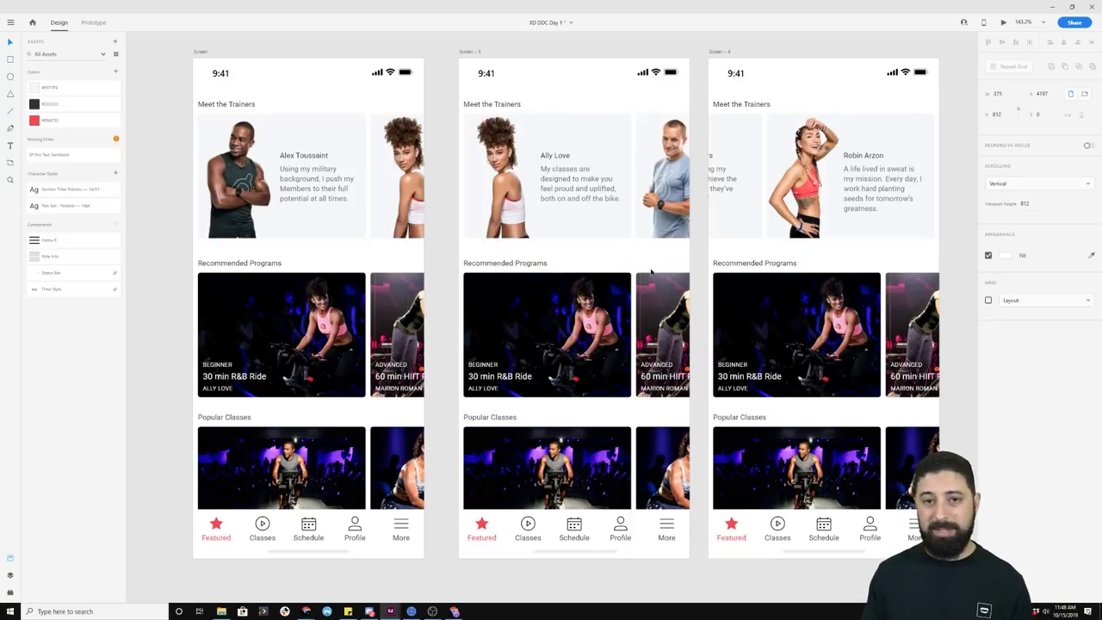
{"action": "left_click", "coordinate": [411, 612]}
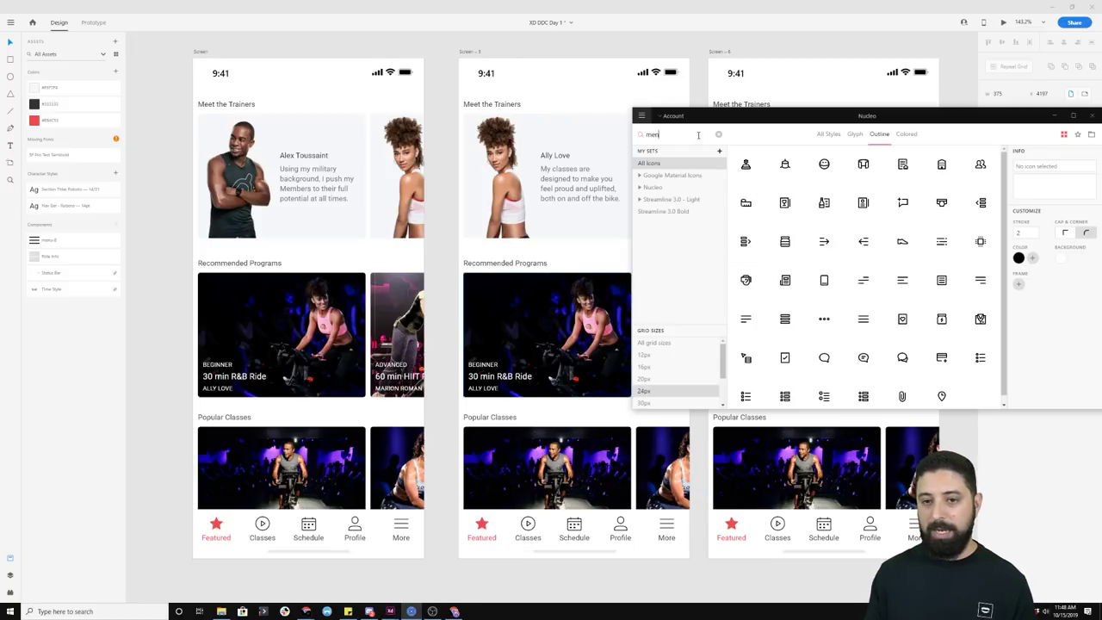
{"action": "type", "text": "u"}
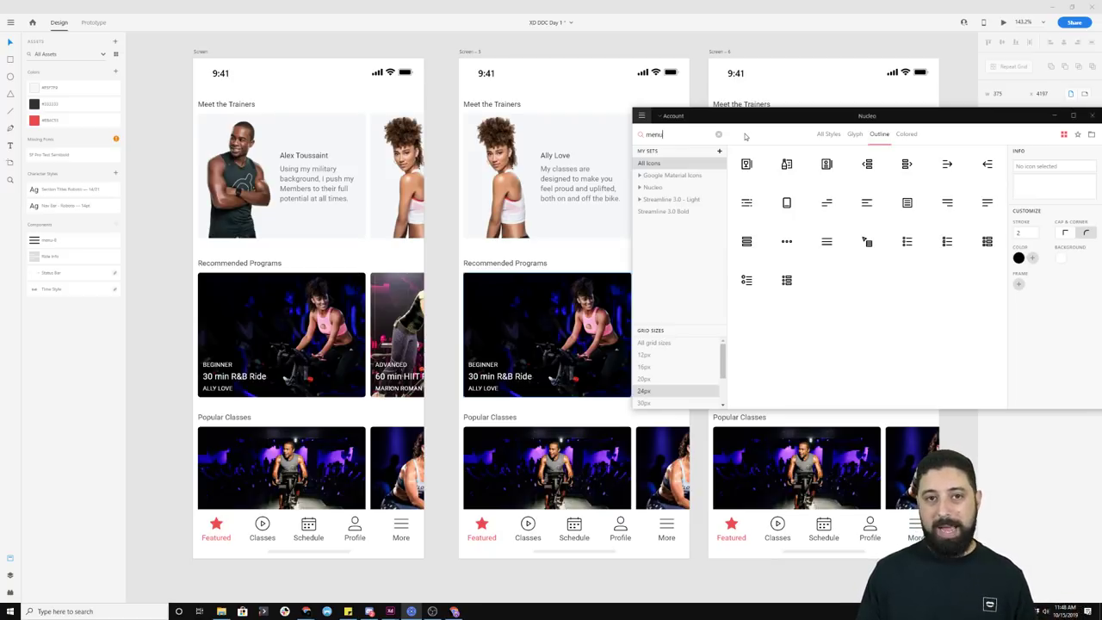
{"action": "key", "text": "ctrl+a"}
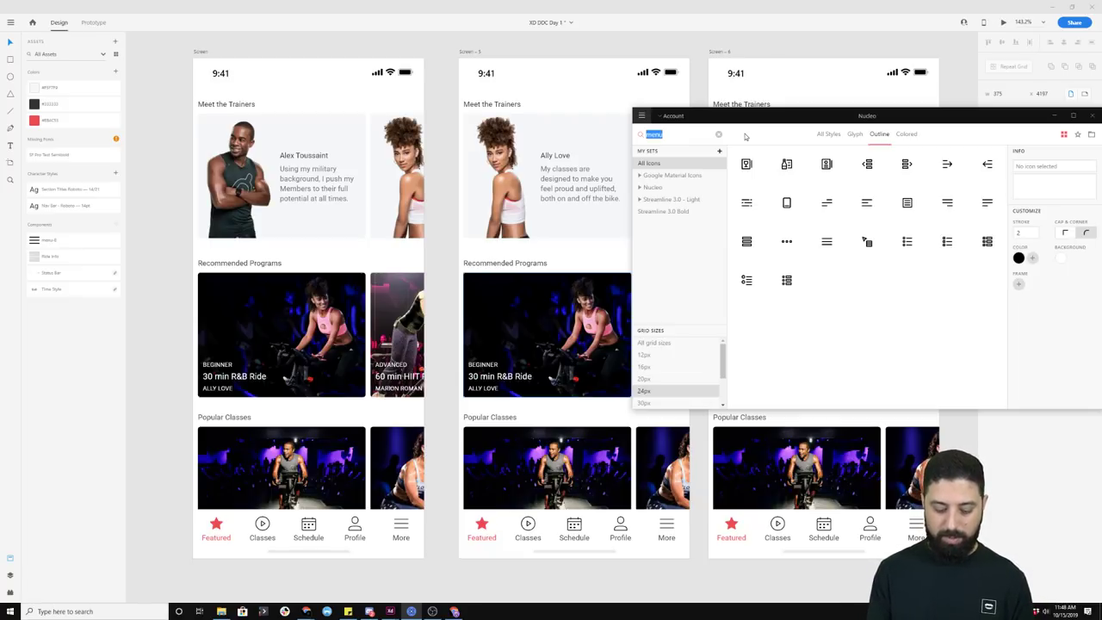
{"action": "type", "text": "arrow"}
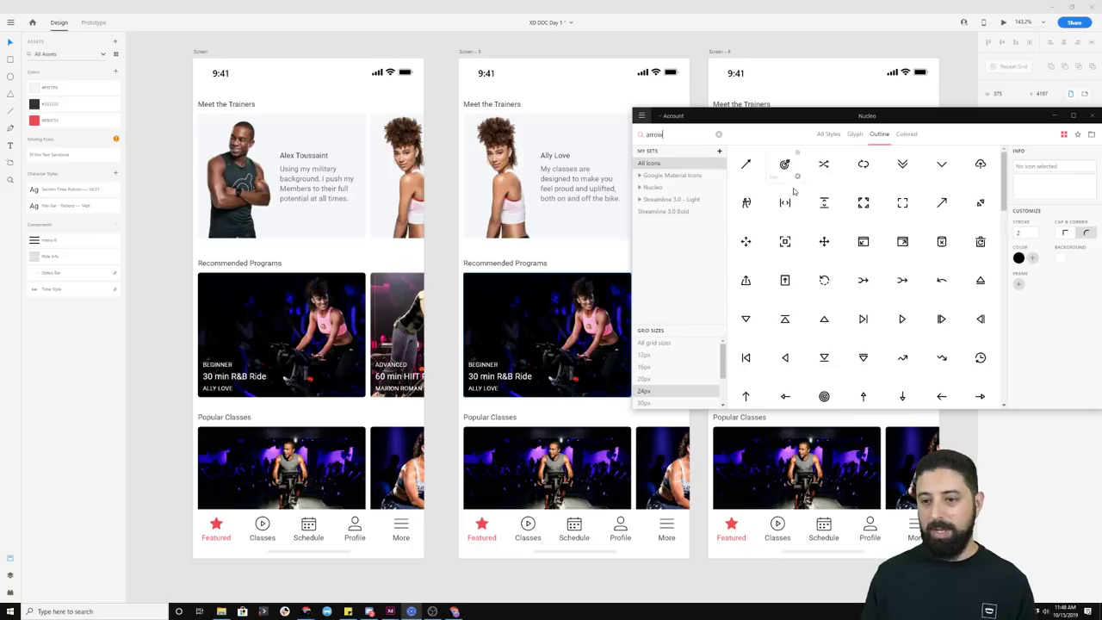
{"action": "scroll", "coordinate": [810, 204], "scroll_direction": "down", "scroll_amount": 10}
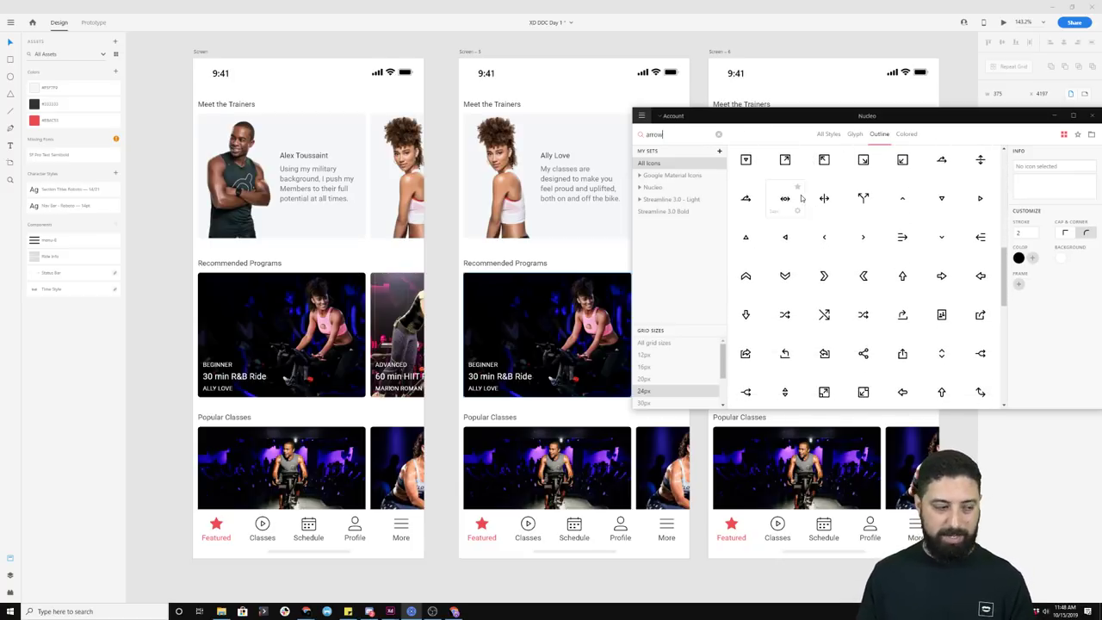
{"action": "left_click", "coordinate": [660, 50]}
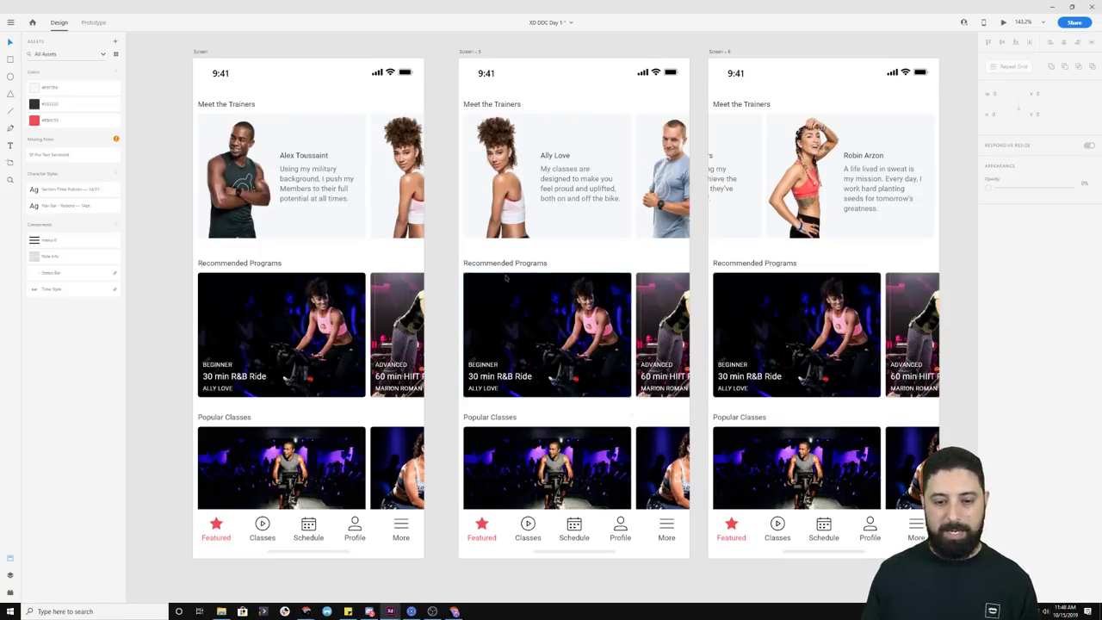
Step: Pan right to reveal the Alex Toussaint and Ally Love Trainer Profile artboards
{"action": "left_click_drag", "start_coordinate": [817, 52], "coordinate": [358, 41]}
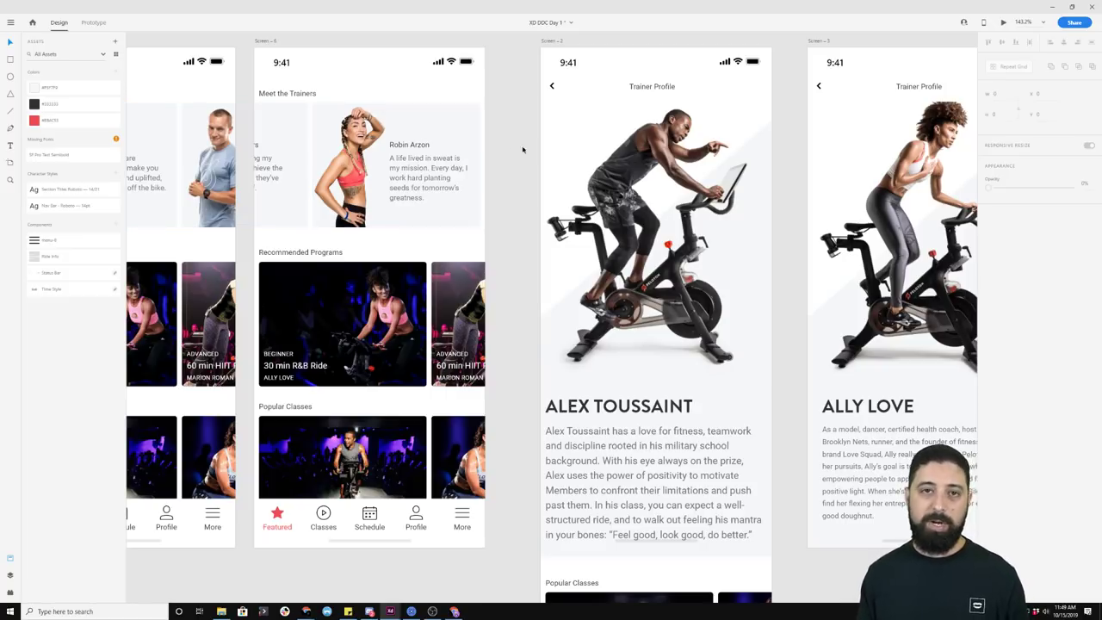
Step: Zoom and pan across the artboards to show the home and profile screens together
{"action": "scroll", "coordinate": [620, 223], "scroll_direction": "down", "scroll_amount": 5}
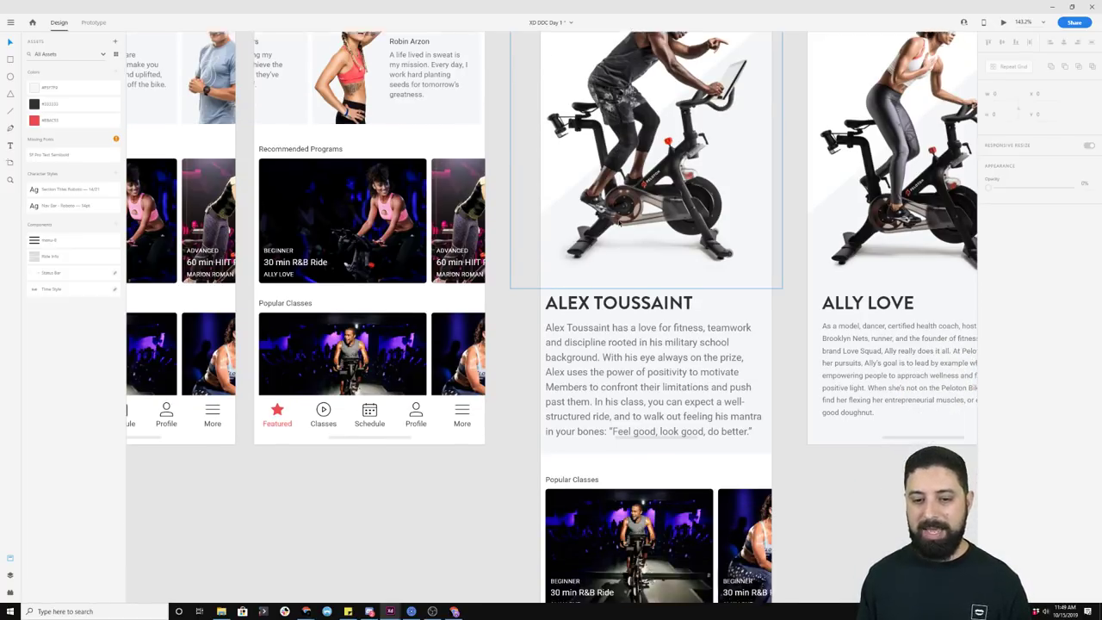
{"action": "scroll", "coordinate": [618, 223], "scroll_direction": "down", "scroll_amount": 3, "text": "ctrl"}
{"action": "scroll", "coordinate": [618, 223], "scroll_direction": "down", "scroll_amount": 3}
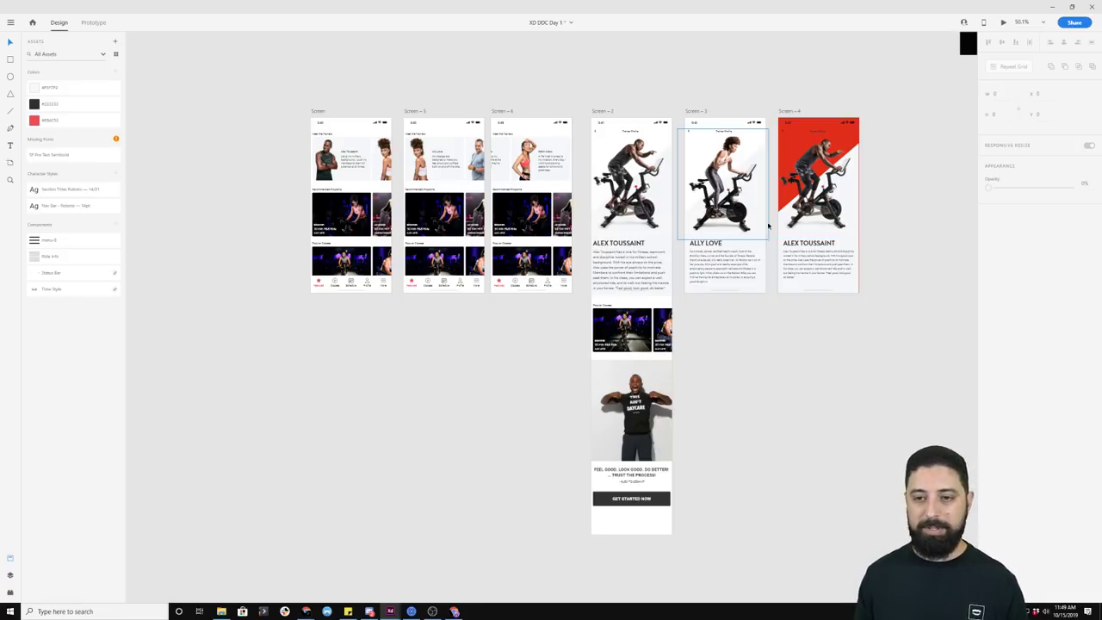
{"action": "scroll", "coordinate": [681, 270], "scroll_direction": "up", "scroll_amount": 5}
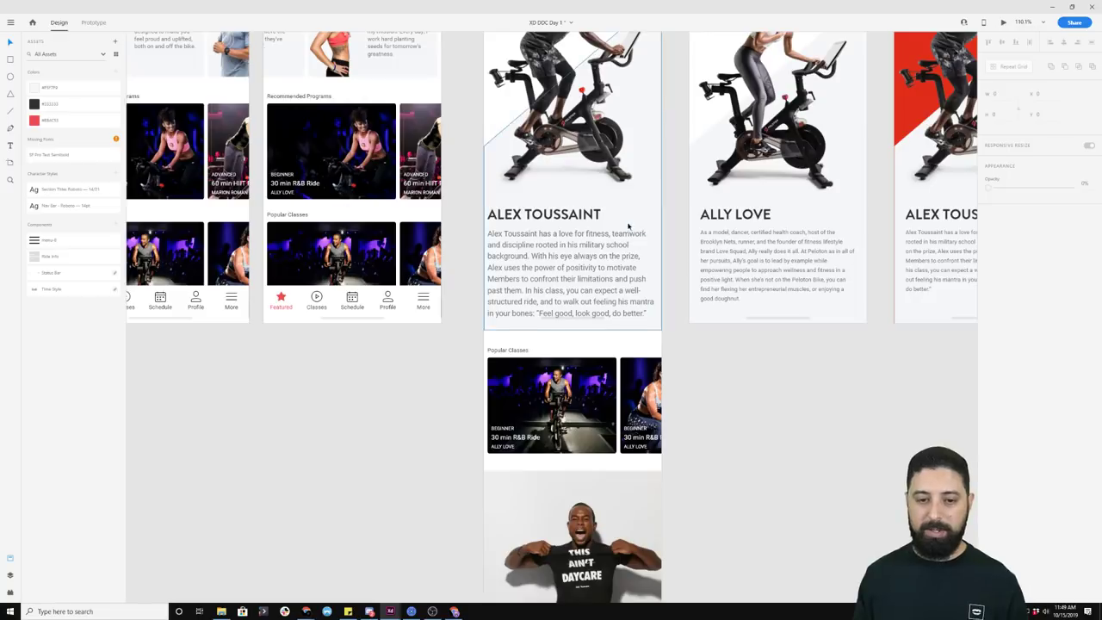
{"action": "scroll", "coordinate": [602, 289], "scroll_direction": "down", "scroll_amount": 2}
{"action": "scroll", "coordinate": [594, 296], "scroll_direction": "down", "scroll_amount": 1}
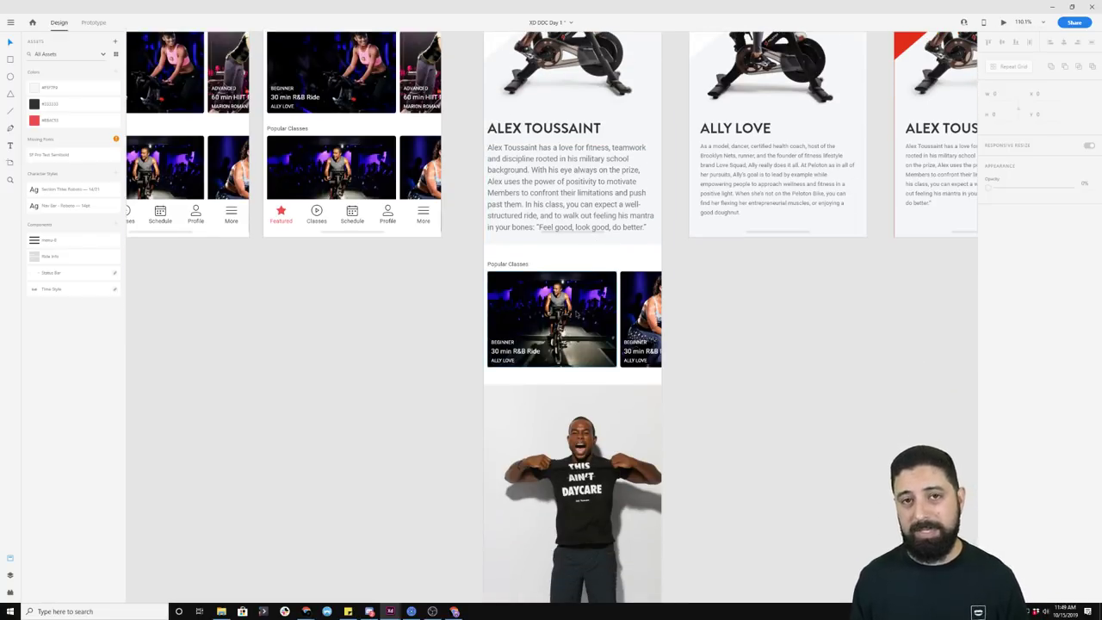
{"action": "scroll", "coordinate": [579, 310], "scroll_direction": "down", "scroll_amount": 4}
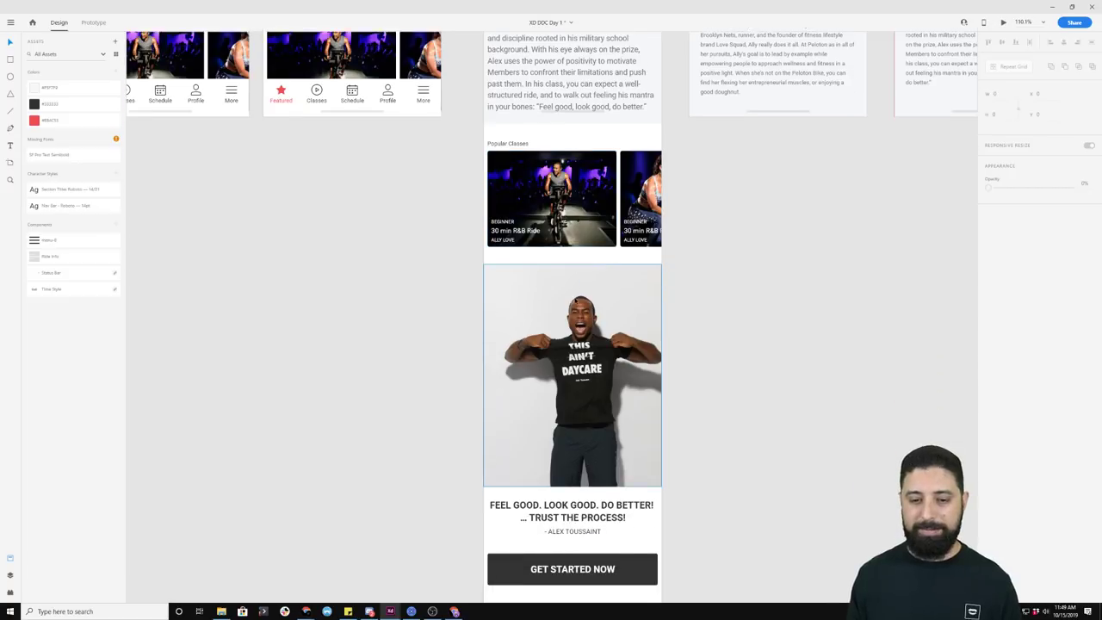
{"action": "scroll", "coordinate": [579, 303], "scroll_direction": "down", "scroll_amount": 1}
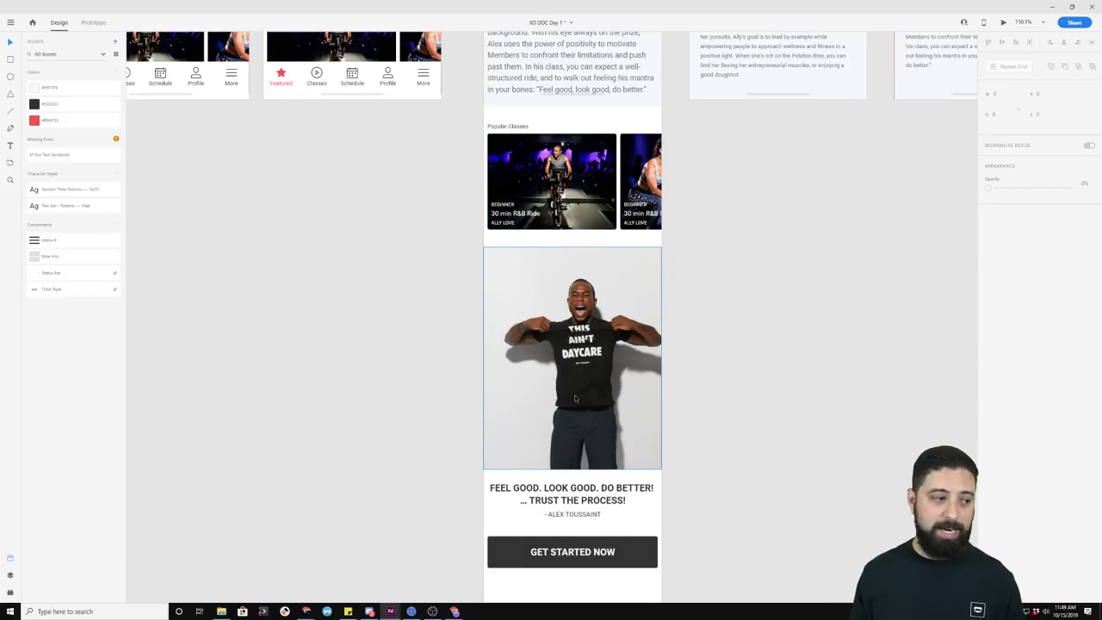
{"action": "scroll", "coordinate": [349, 280], "scroll_direction": "down", "scroll_amount": 5}
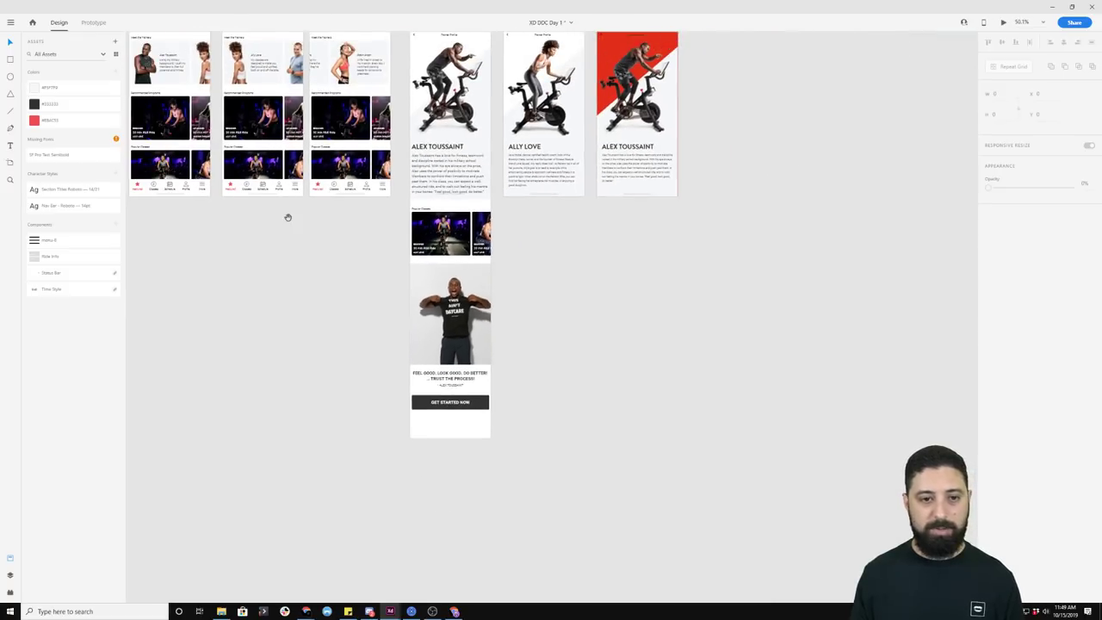
{"action": "left_click_drag", "start_coordinate": [288, 216], "coordinate": [539, 330]}
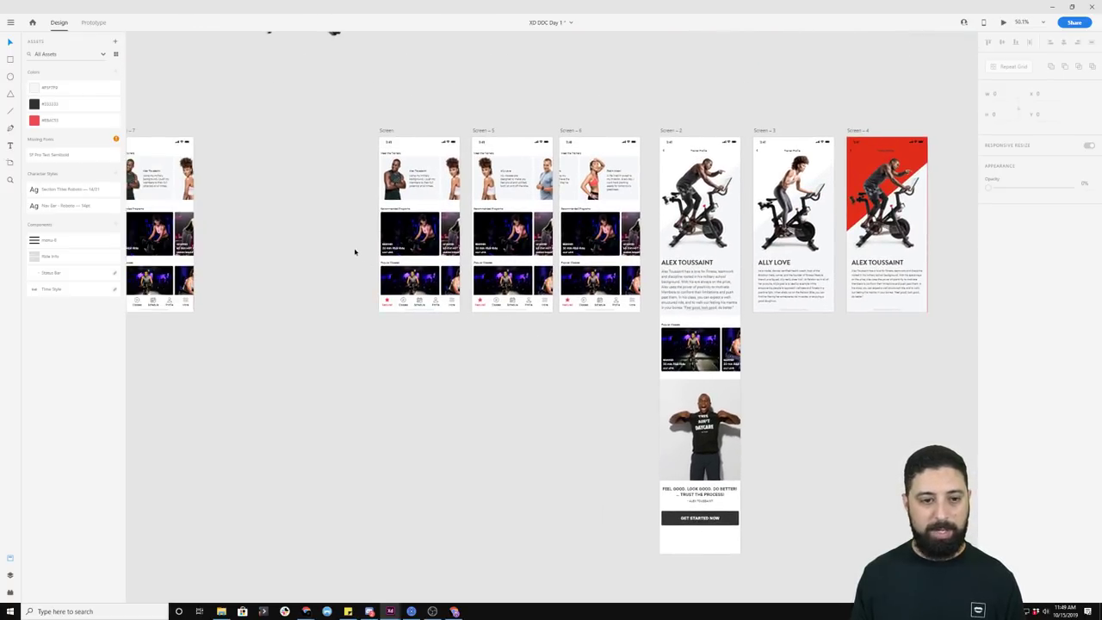
{"action": "scroll", "coordinate": [357, 249], "scroll_direction": "up", "scroll_amount": 3}
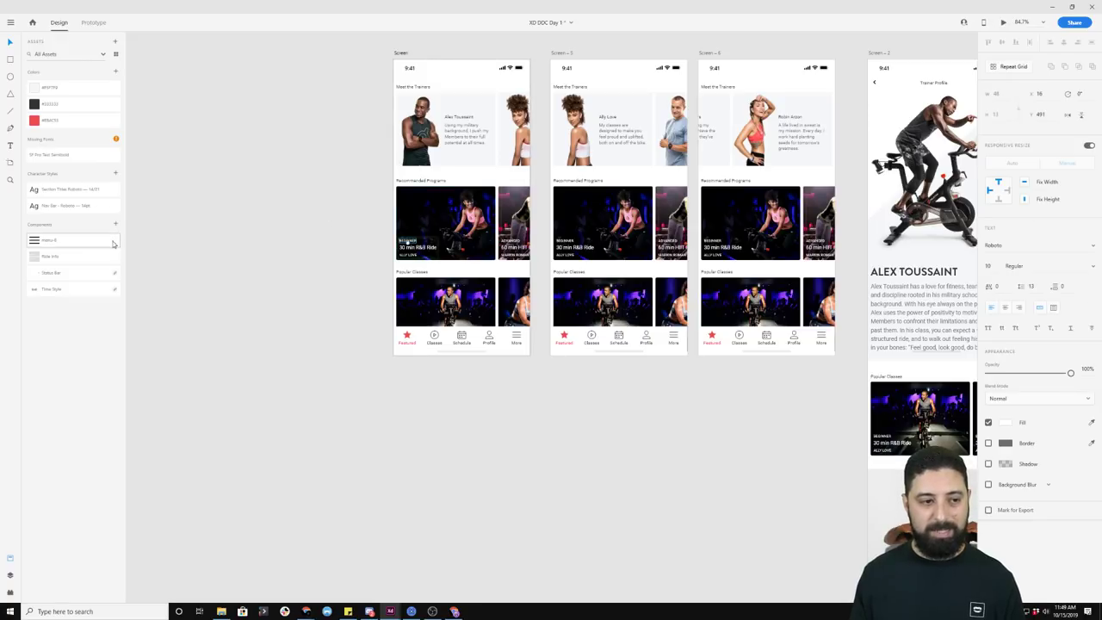
Step: Highlight every instance of the Ride Info component on the canvas
{"action": "right_click", "coordinate": [74, 257]}
{"action": "left_click", "coordinate": [104, 284]}
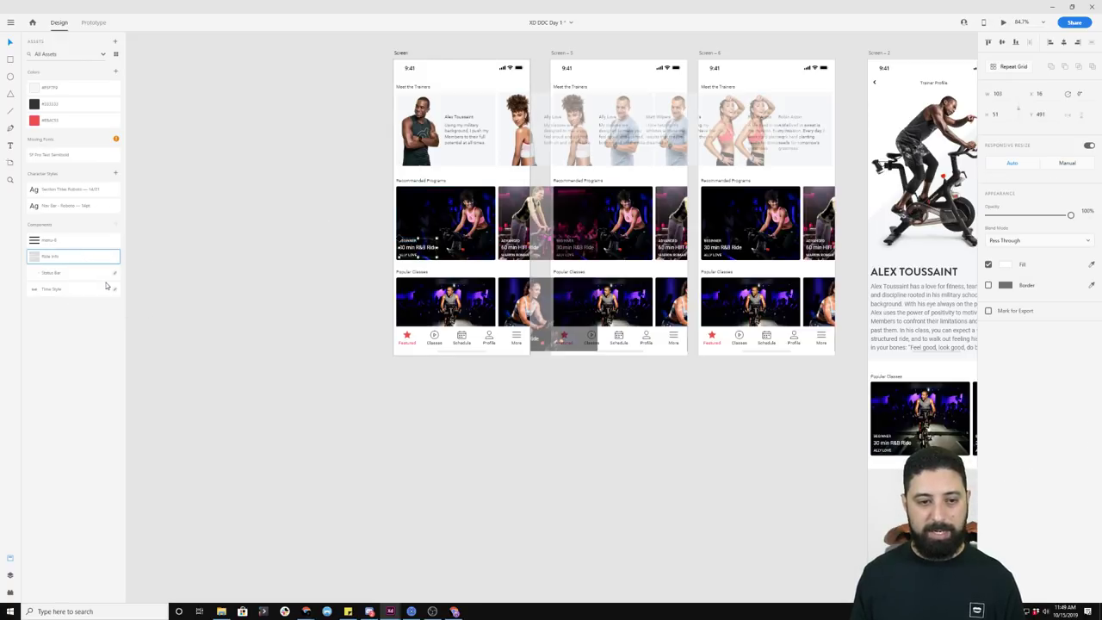
{"action": "scroll", "coordinate": [428, 218], "scroll_direction": "up", "scroll_amount": 4}
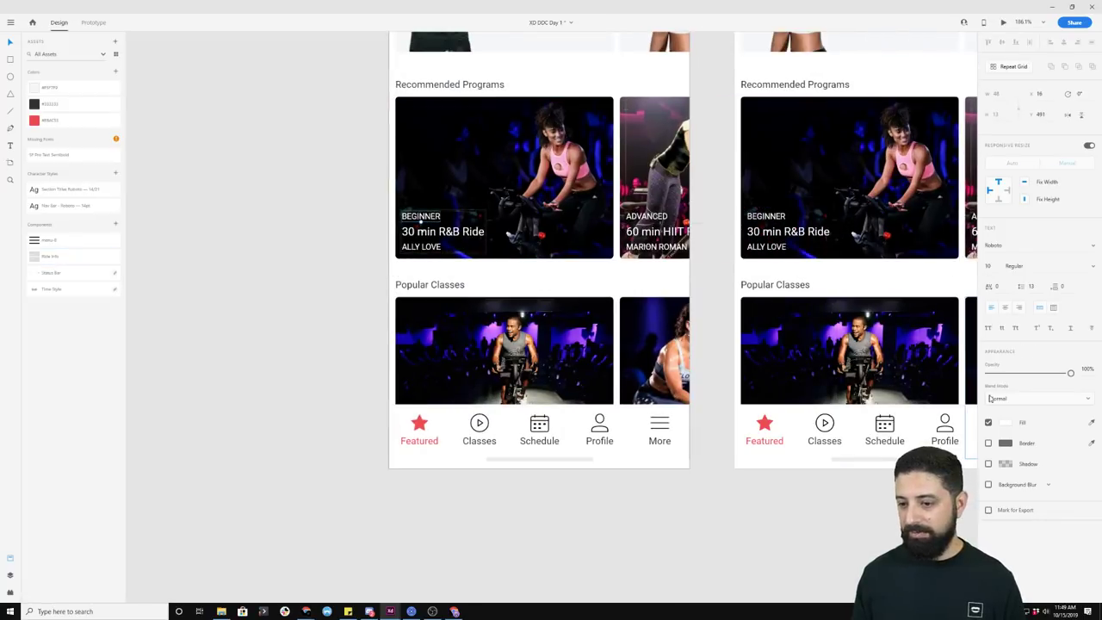
Step: Recolour the BEGINNER and ADVANCED labels with the Featured star's pink-red via the eyedropper
{"action": "left_click", "coordinate": [1006, 423]}
{"action": "left_click_drag", "start_coordinate": [963, 376], "coordinate": [963, 371]}
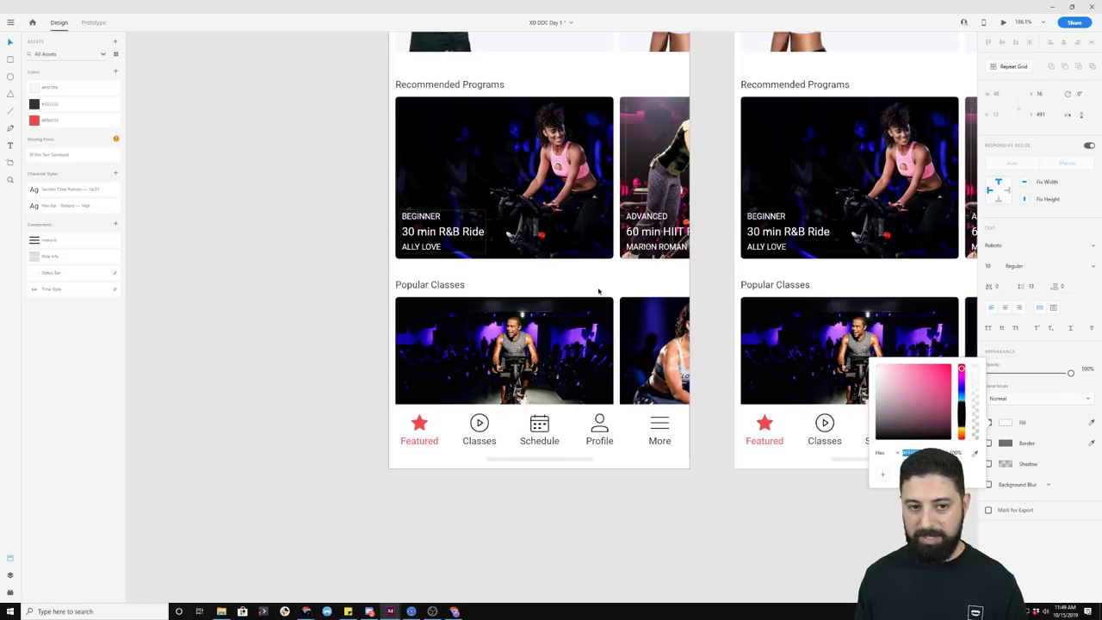
{"action": "key", "text": "Escape"}
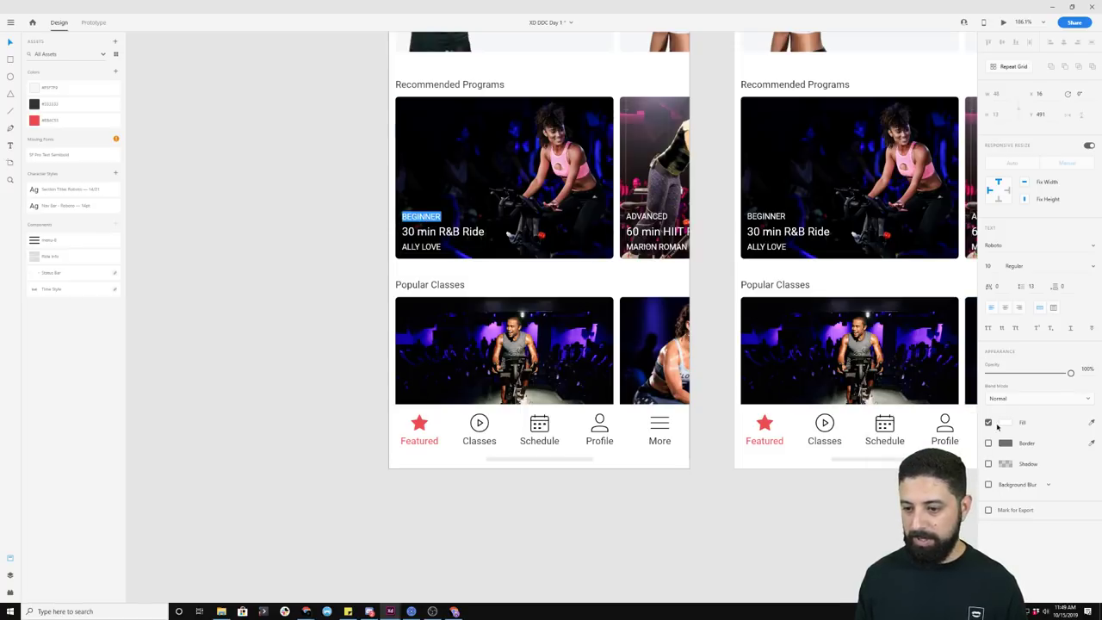
{"action": "left_click", "coordinate": [1005, 423]}
{"action": "left_click", "coordinate": [951, 366]}
{"action": "mouse_move", "coordinate": [952, 365]}
{"action": "left_mouse_down"}
{"action": "mouse_move", "coordinate": [942, 391]}
{"action": "mouse_move", "coordinate": [940, 376]}
{"action": "left_mouse_up"}
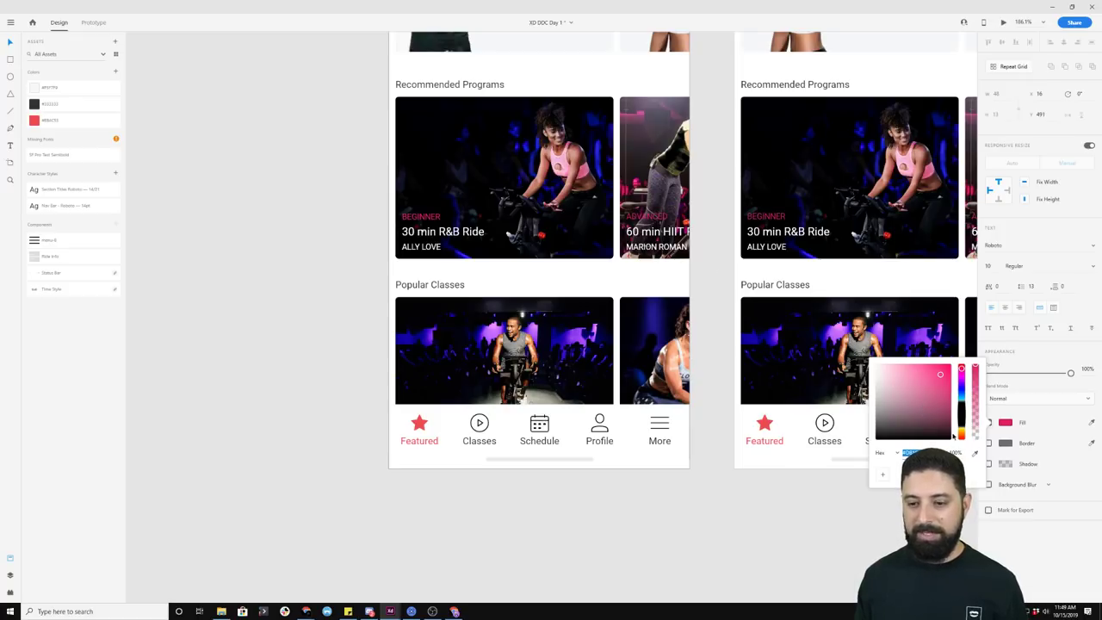
{"action": "left_click", "coordinate": [976, 453]}
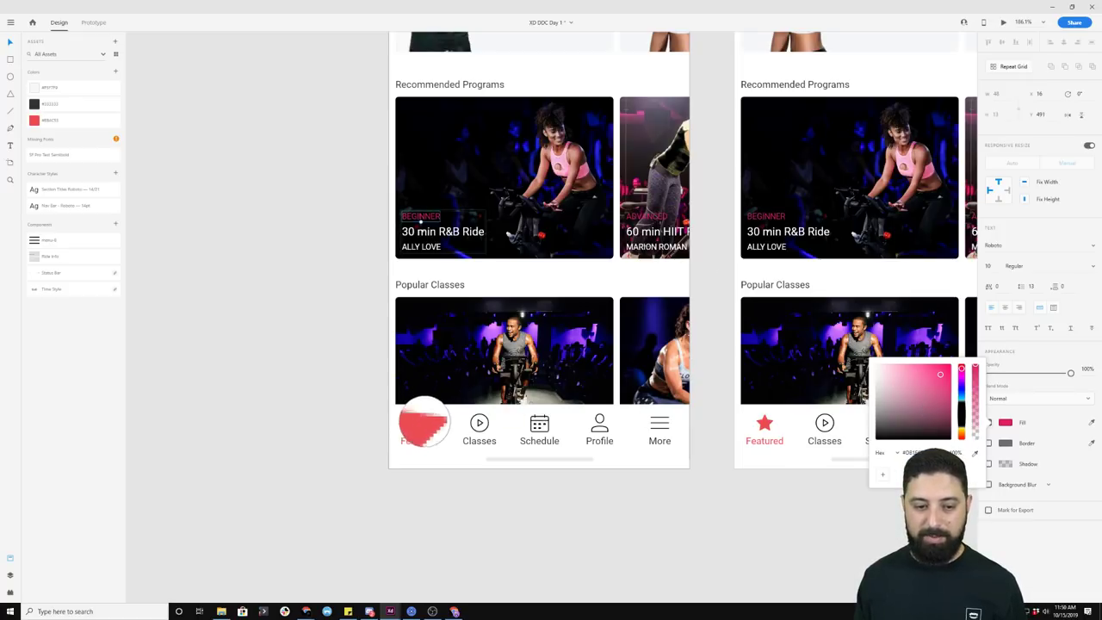
{"action": "left_click", "coordinate": [419, 423]}
{"action": "left_click", "coordinate": [307, 350]}
{"action": "scroll", "coordinate": [310, 353], "scroll_direction": "down", "scroll_amount": 5}
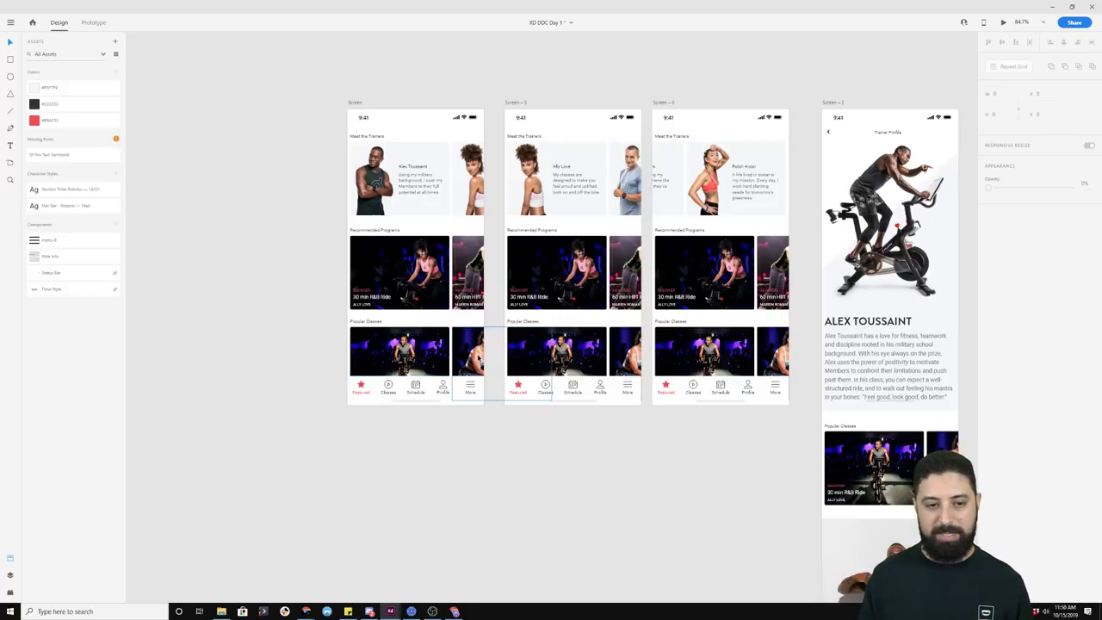
Step: In Prototype mode, fix the Featured screen's tab bar while scrolling and check Screen 2's header
{"action": "scroll", "coordinate": [442, 386], "scroll_direction": "up", "scroll_amount": 4}
{"action": "left_click", "coordinate": [397, 392]}
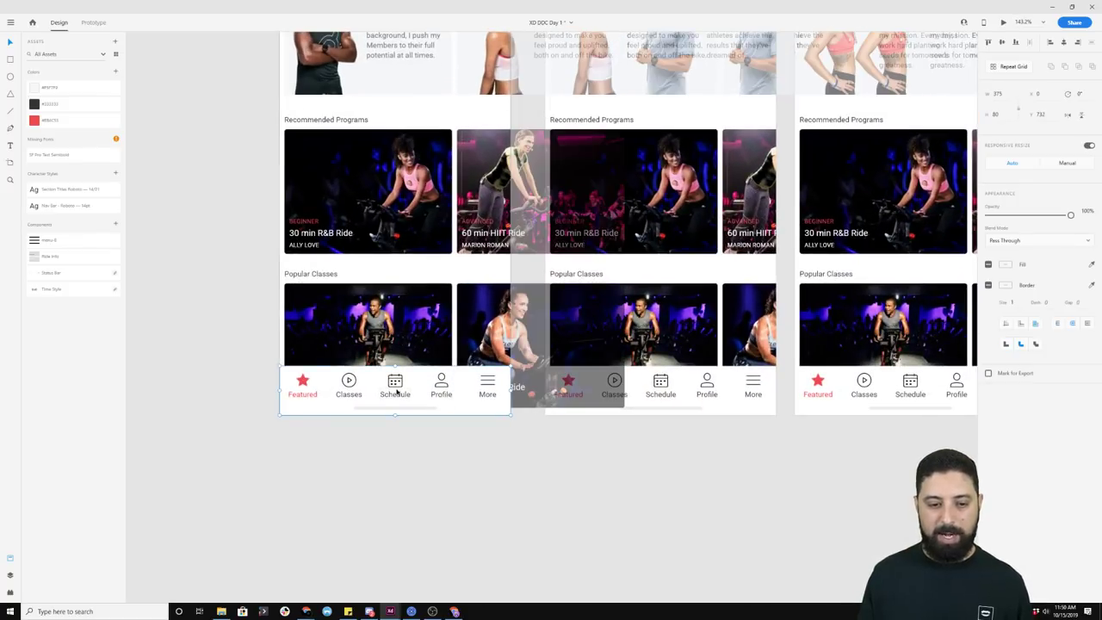
{"action": "left_click", "coordinate": [95, 24]}
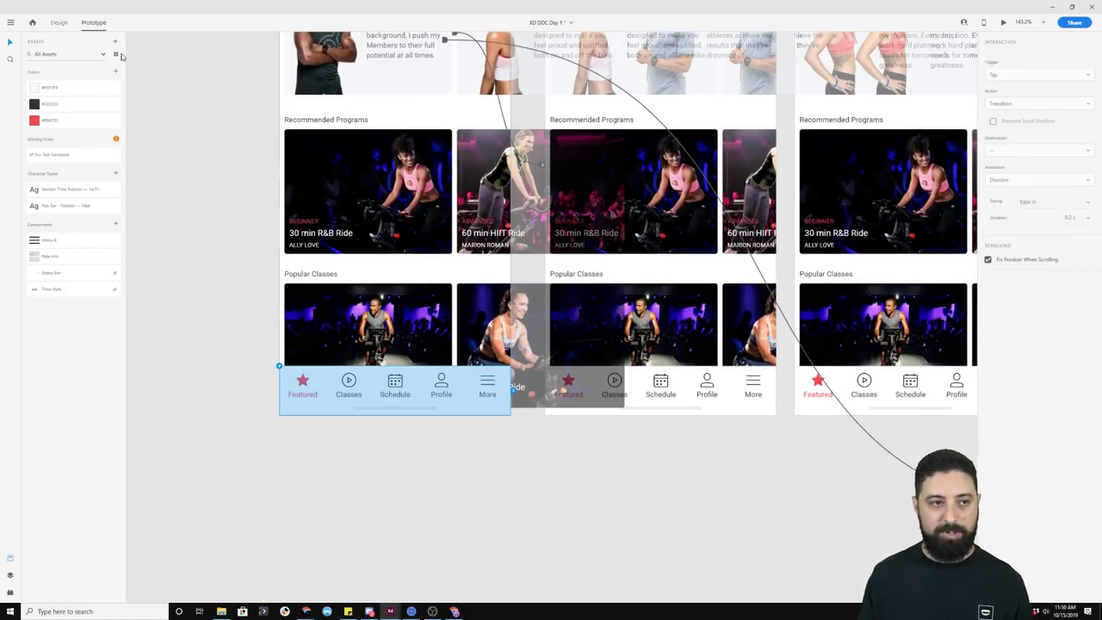
{"action": "scroll", "coordinate": [932, 226], "scroll_direction": "up", "scroll_amount": 1}
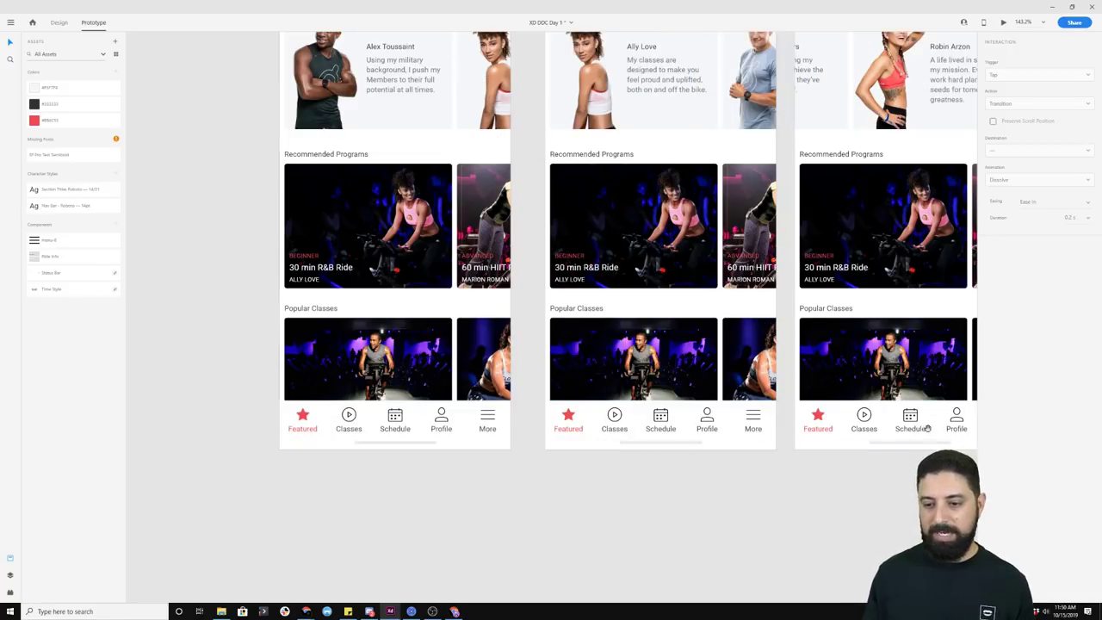
{"action": "scroll", "coordinate": [471, 225], "scroll_direction": "right", "scroll_amount": 5}
{"action": "scroll", "coordinate": [471, 225], "scroll_direction": "up", "scroll_amount": 2}
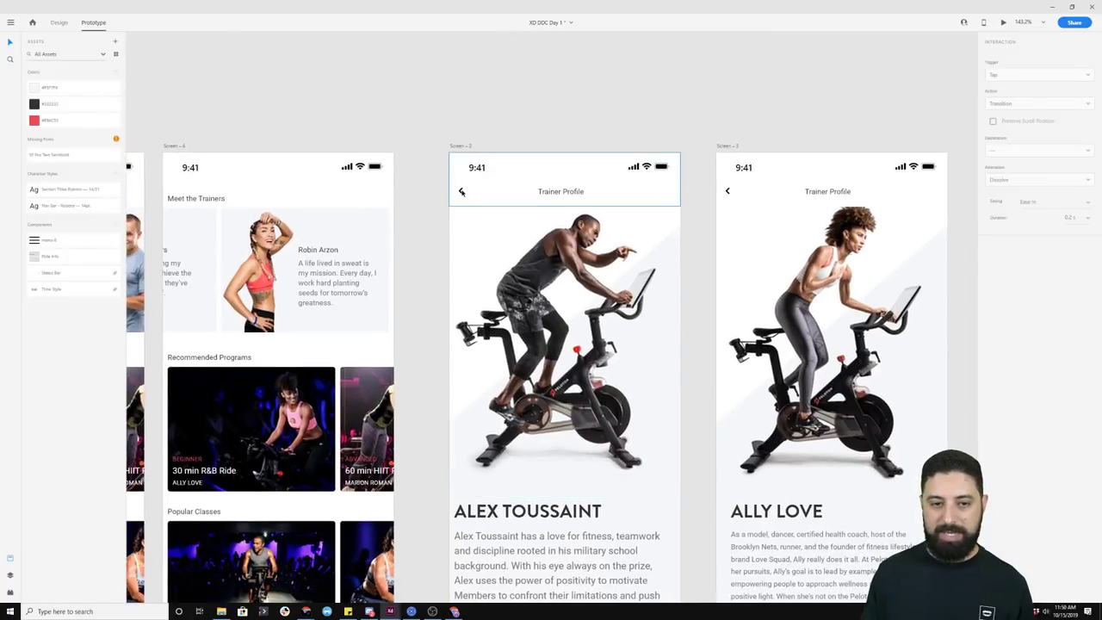
{"action": "left_click", "coordinate": [467, 192]}
{"action": "left_click", "coordinate": [536, 132]}
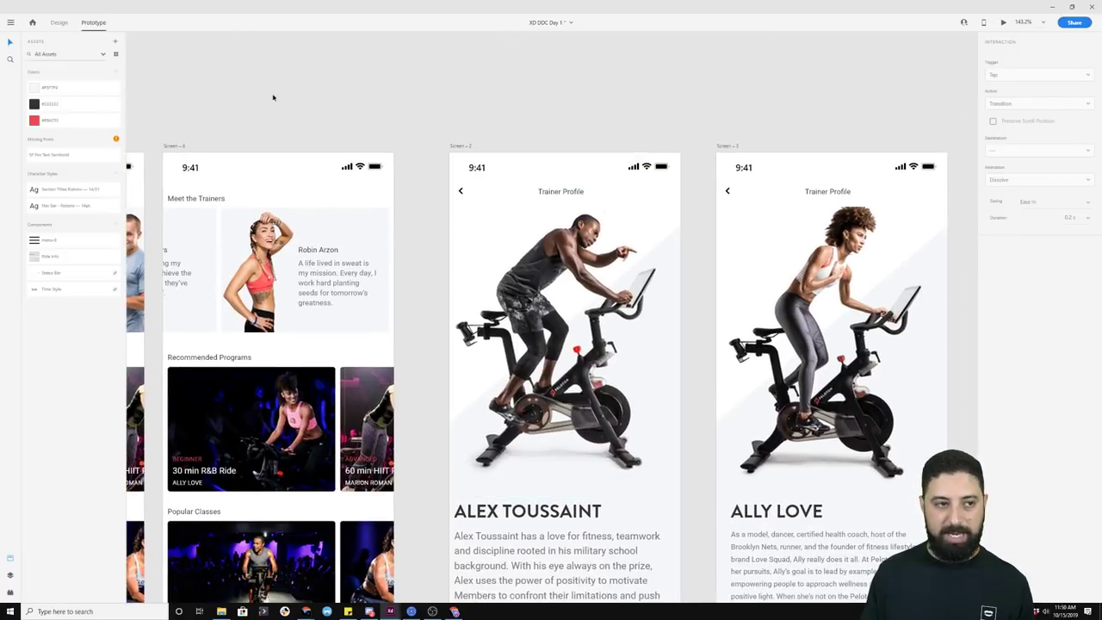
Step: Back in Design mode, select Screen 2's full-width header group
{"action": "key", "text": "ctrl+1"}
{"action": "left_click_drag", "start_coordinate": [404, 103], "coordinate": [689, 209]}
{"action": "left_click", "coordinate": [463, 255]}
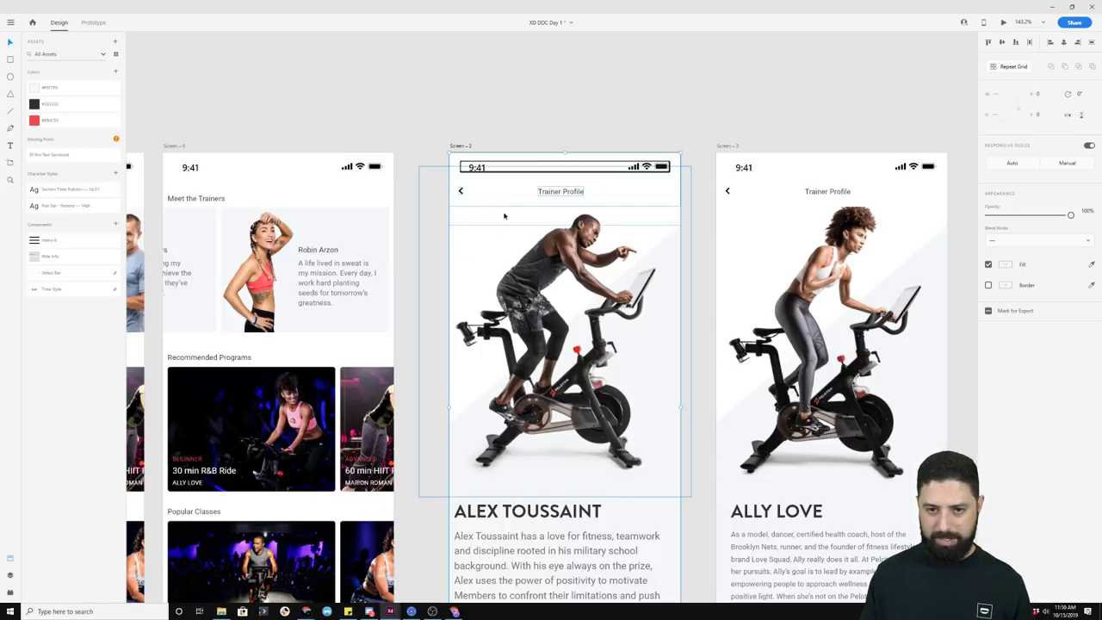
Step: Inspect the top nav bar group's parts: the Trainer Profile title and status bar
{"action": "left_click", "coordinate": [561, 192]}
{"action": "left_click", "coordinate": [461, 193]}
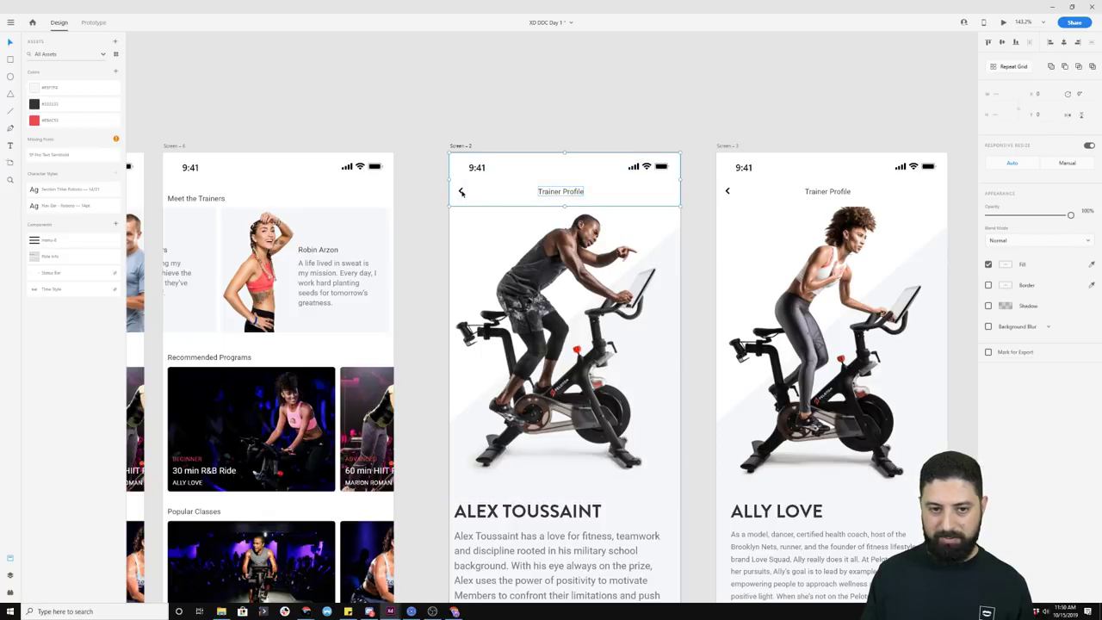
{"action": "left_click", "coordinate": [478, 167], "text": "shift"}
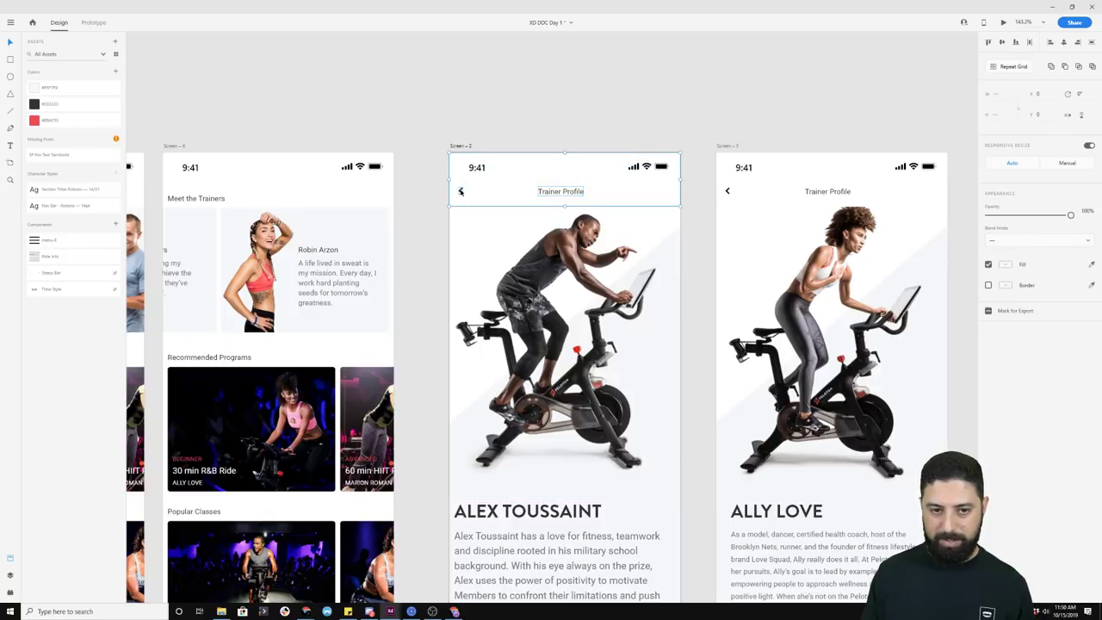
{"action": "key", "text": "Escape"}
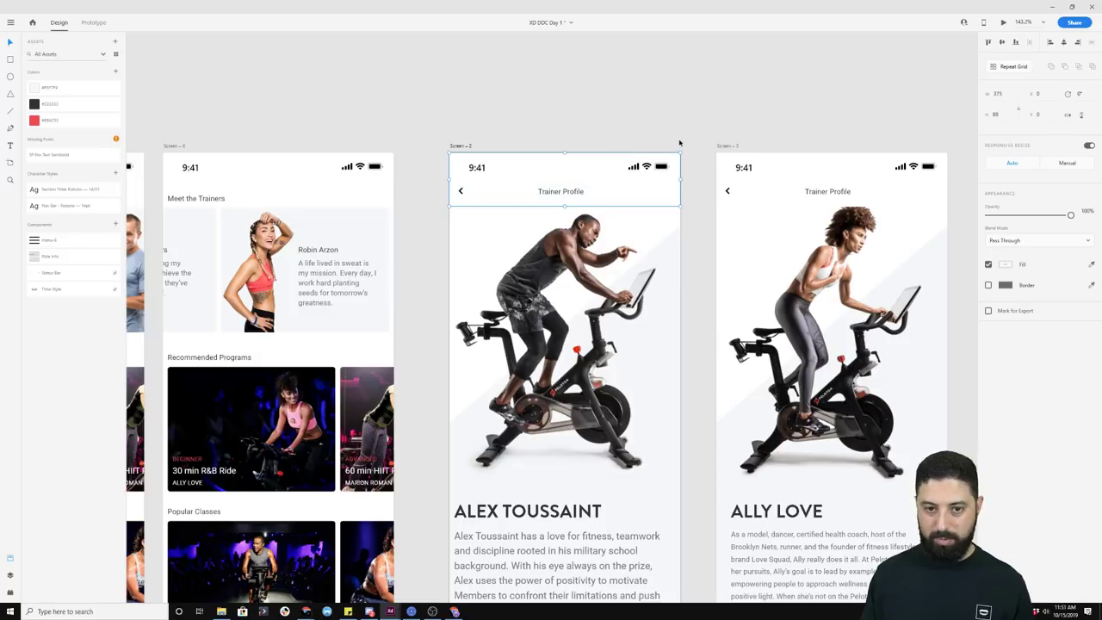
Step: Switch to Prototype mode and zoom out to see all home and trainer profile artboards
{"action": "left_click", "coordinate": [91, 24]}
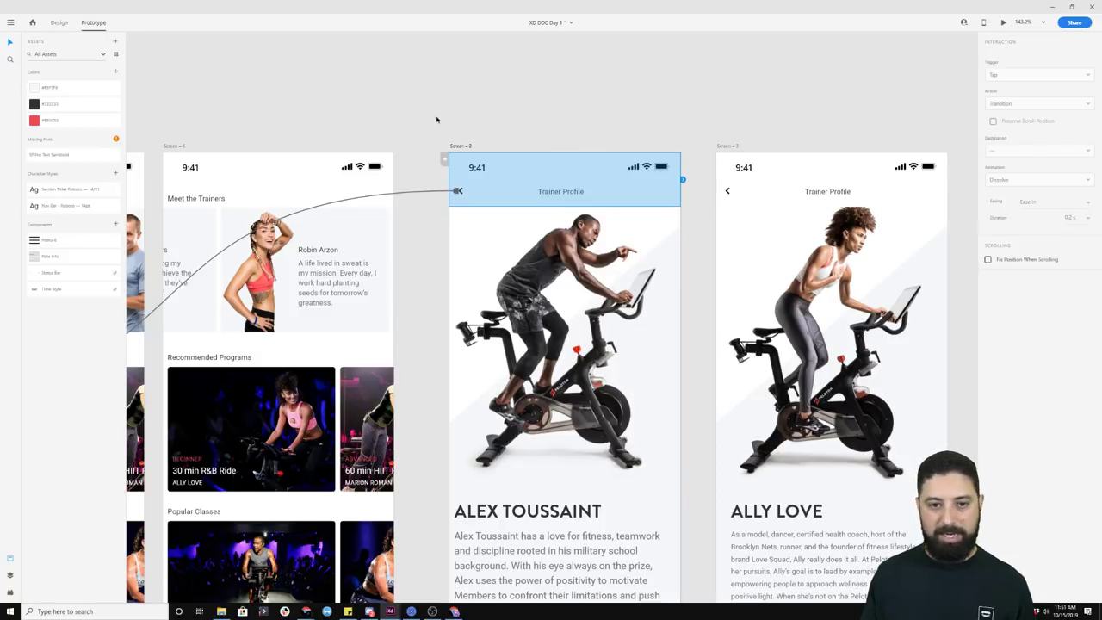
{"action": "left_click", "coordinate": [529, 81]}
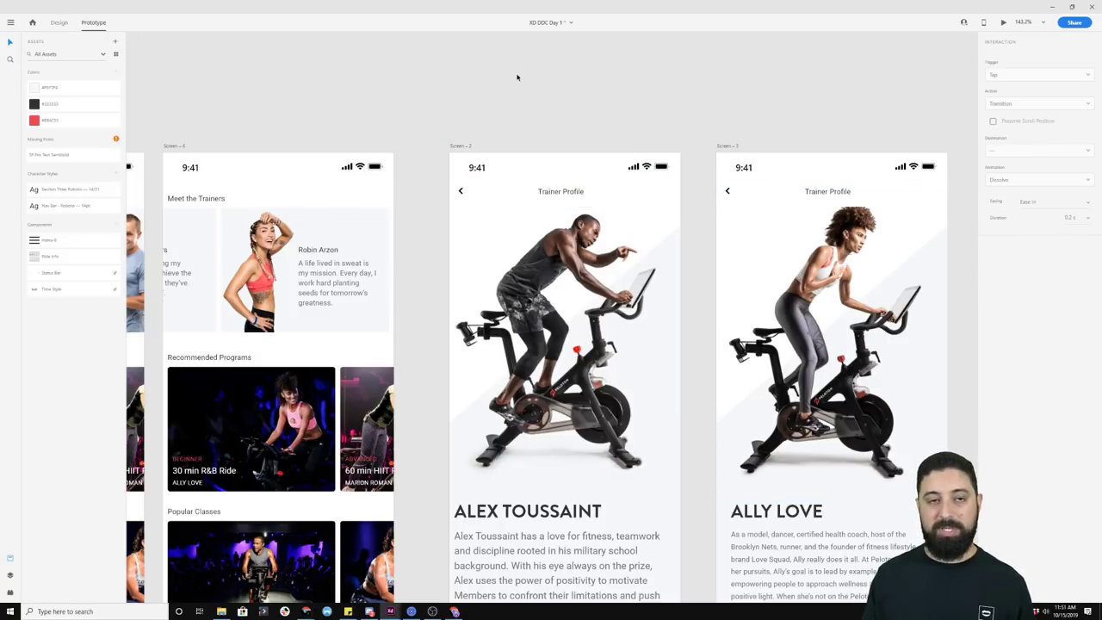
{"action": "scroll", "coordinate": [517, 77], "scroll_direction": "down", "scroll_amount": 8}
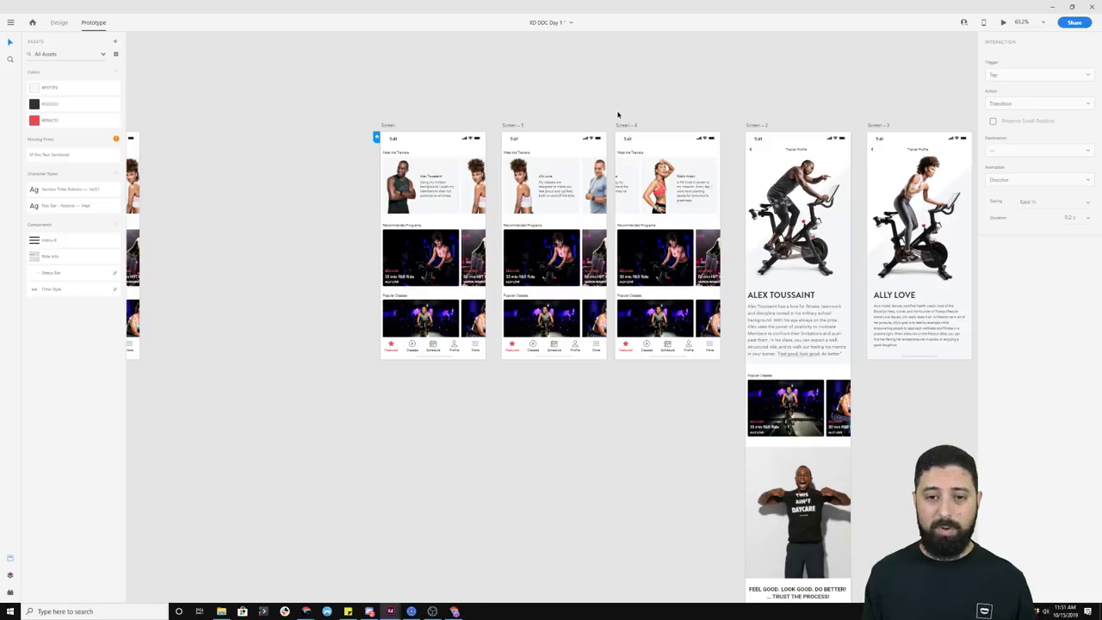
Step: Confirm the first trainer card keeps its Drag trigger, then select the home Screen artboard
{"action": "scroll", "coordinate": [528, 140], "scroll_direction": "up", "scroll_amount": 2}
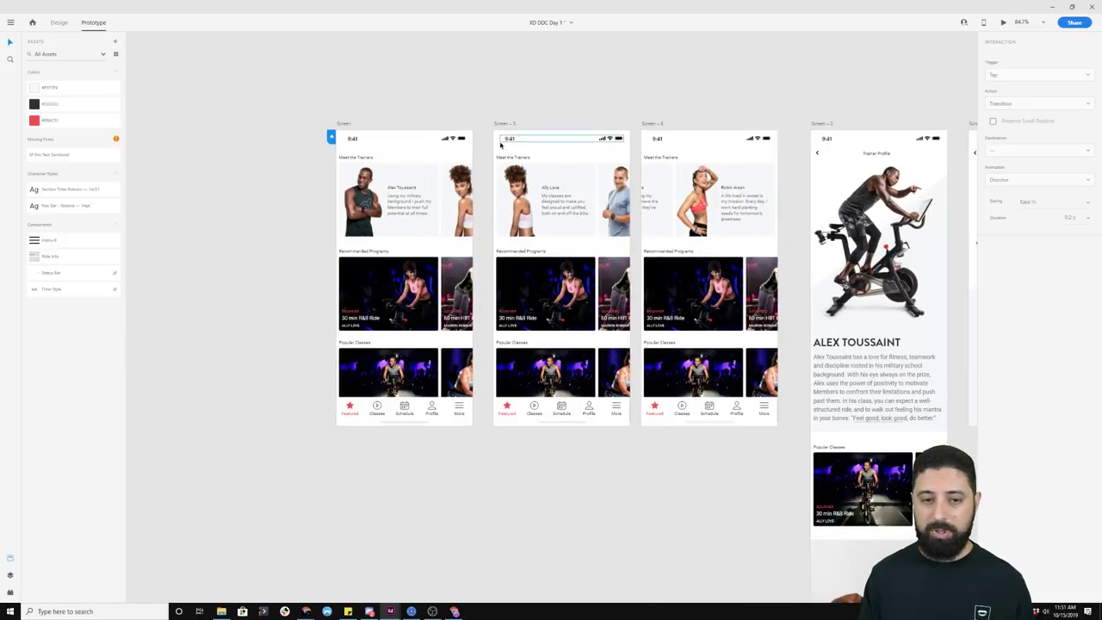
{"action": "left_click", "coordinate": [404, 179]}
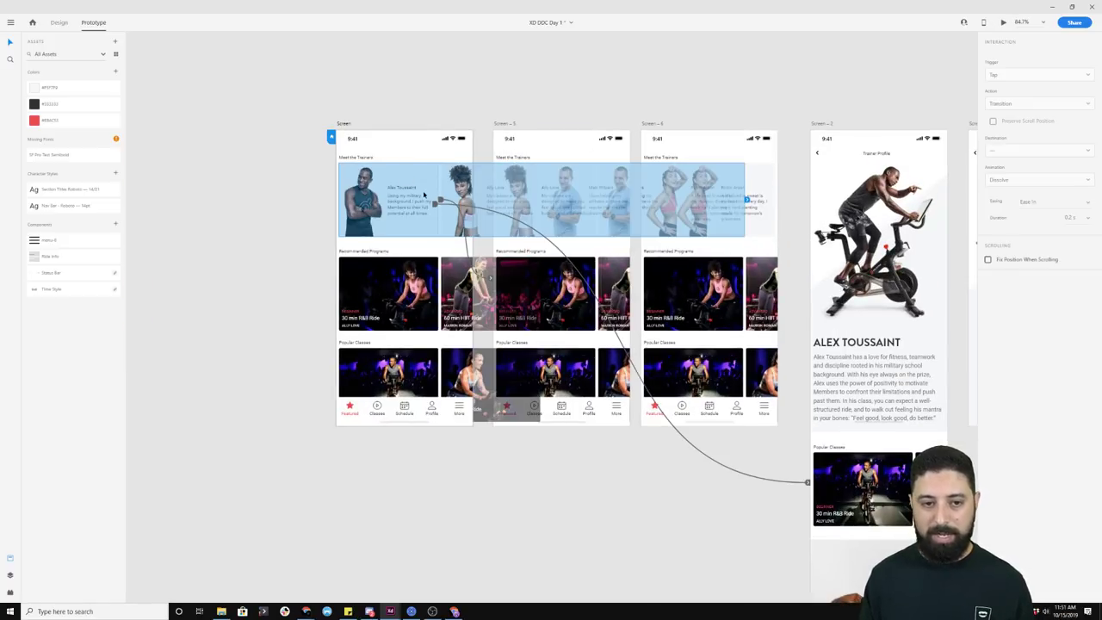
{"action": "double_click", "coordinate": [423, 195]}
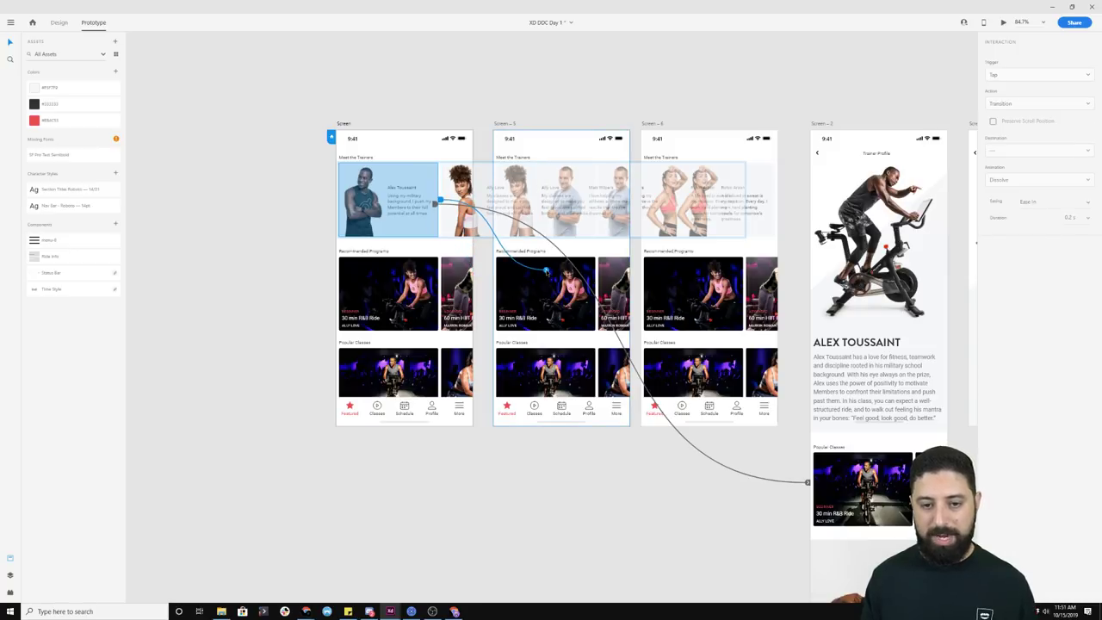
{"action": "left_click", "coordinate": [1024, 77]}
{"action": "left_click", "coordinate": [1024, 76]}
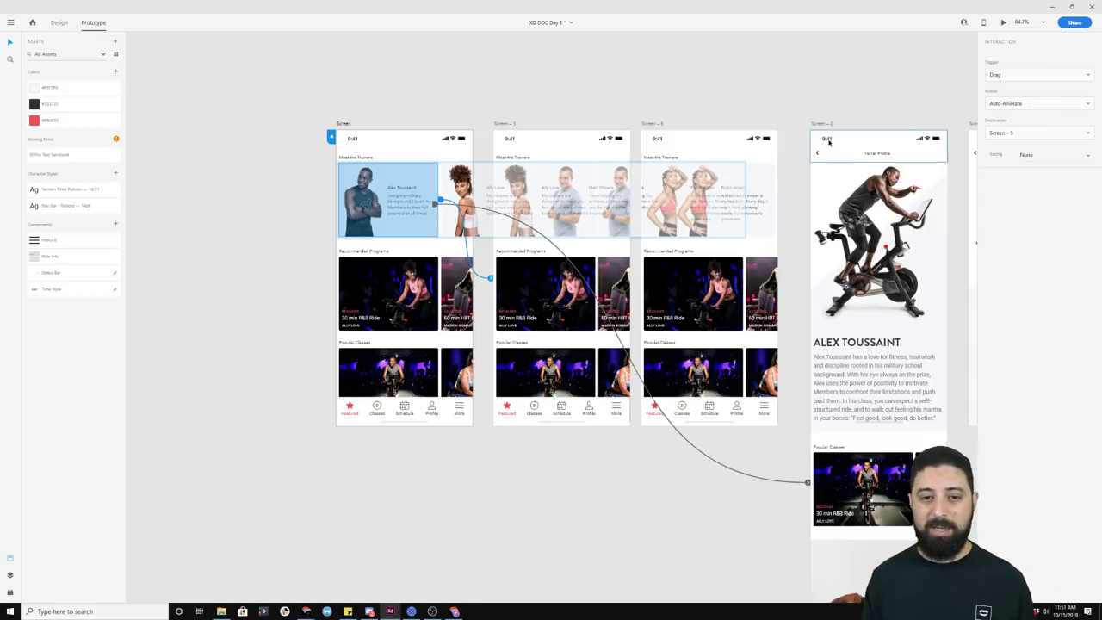
{"action": "left_click", "coordinate": [342, 129]}
{"action": "left_click", "coordinate": [345, 128]}
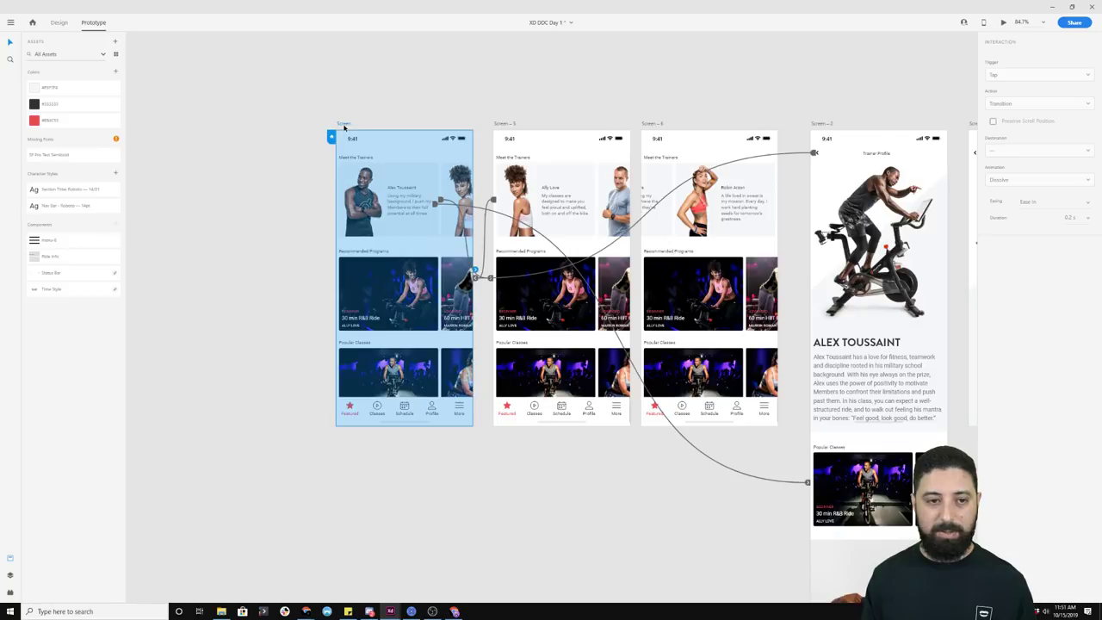
Step: Preview the home screen and swipe the trainers carousel to Ally Love and back to Alex Toussaint
{"action": "key", "text": "ctrl+Return"}
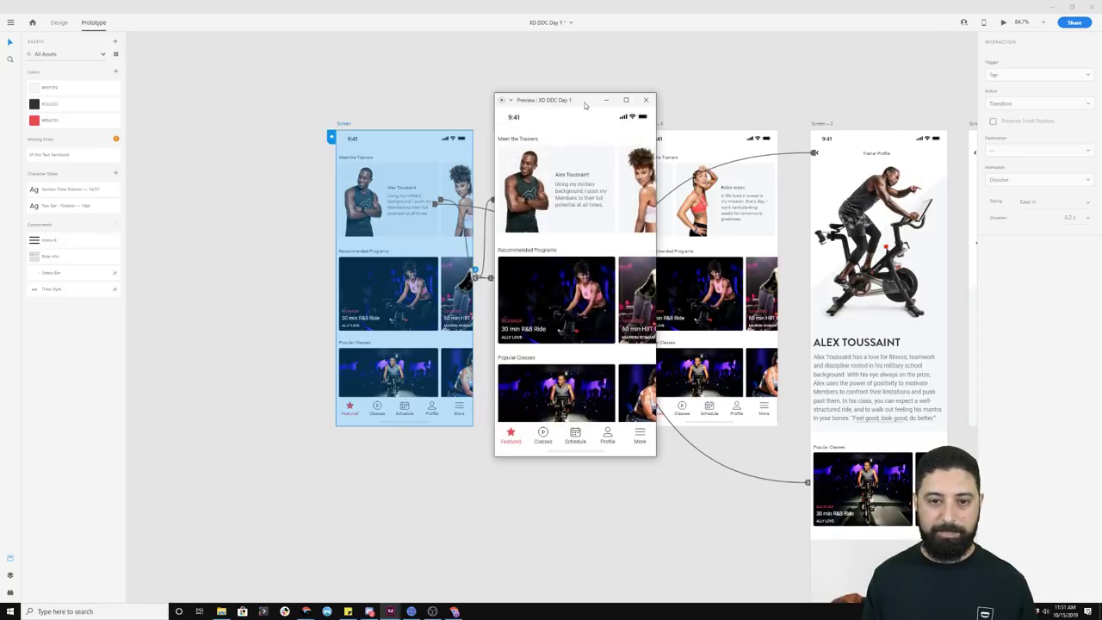
{"action": "left_click_drag", "start_coordinate": [576, 151], "coordinate": [476, 160]}
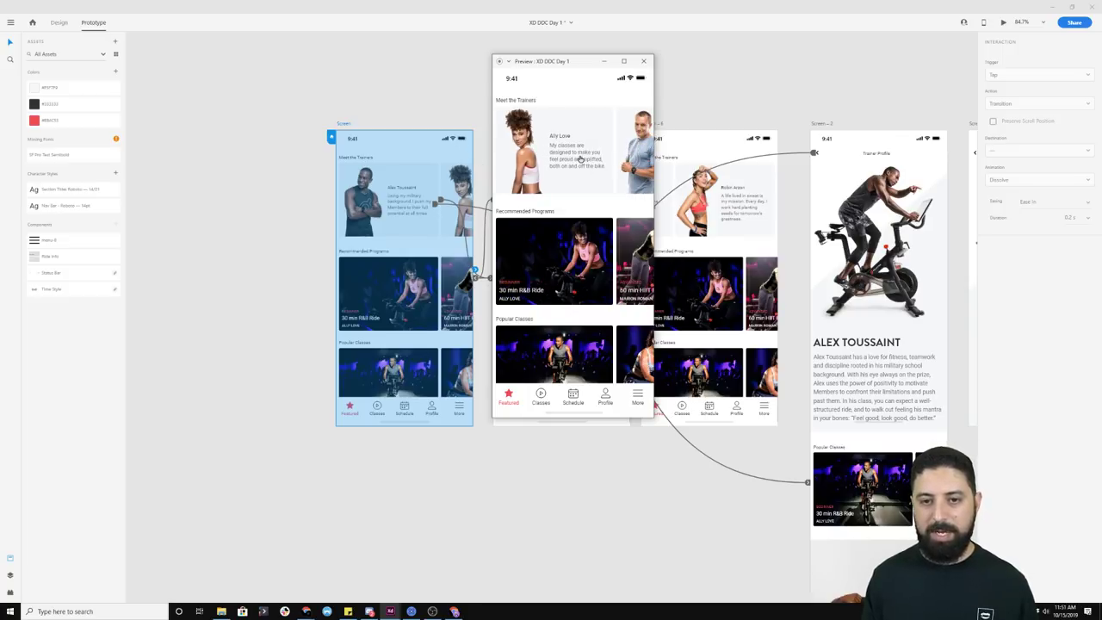
{"action": "mouse_move", "coordinate": [637, 151]}
{"action": "left_mouse_down"}
{"action": "mouse_move", "coordinate": [503, 145]}
{"action": "mouse_move", "coordinate": [641, 146]}
{"action": "left_mouse_up"}
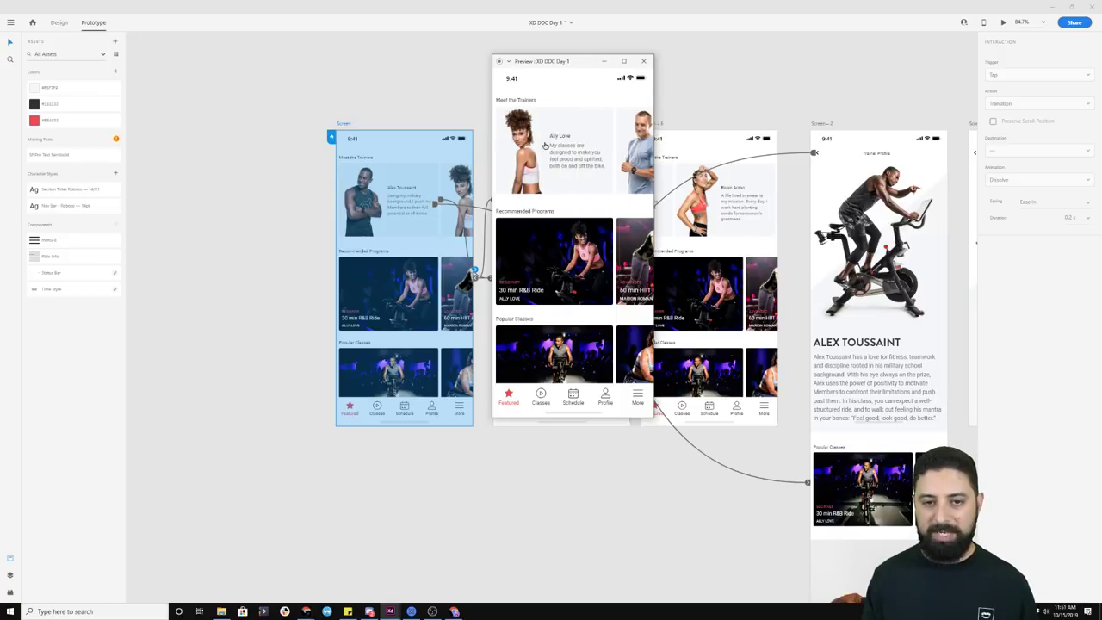
{"action": "left_click_drag", "start_coordinate": [520, 144], "coordinate": [636, 146]}
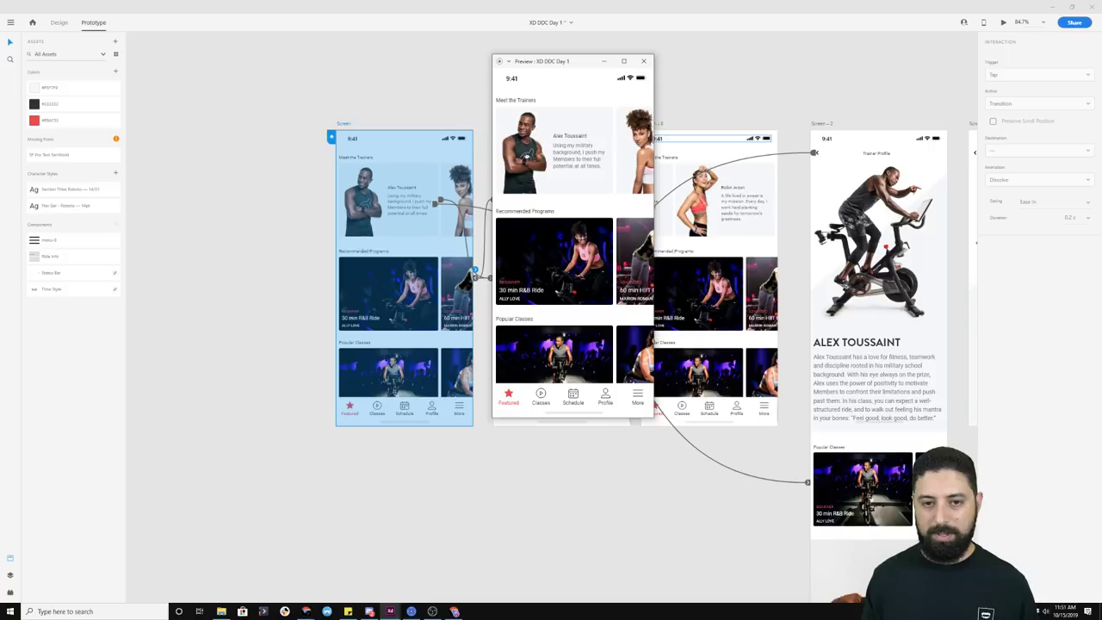
{"action": "left_click", "coordinate": [571, 158]}
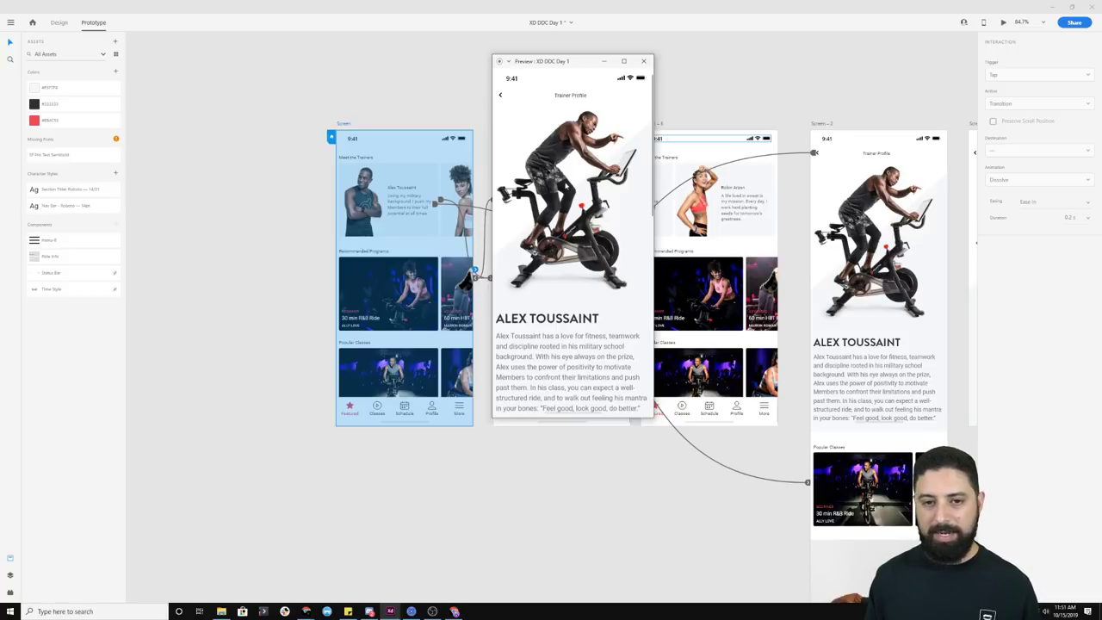
{"action": "scroll", "coordinate": [565, 183], "scroll_direction": "down", "scroll_amount": 5}
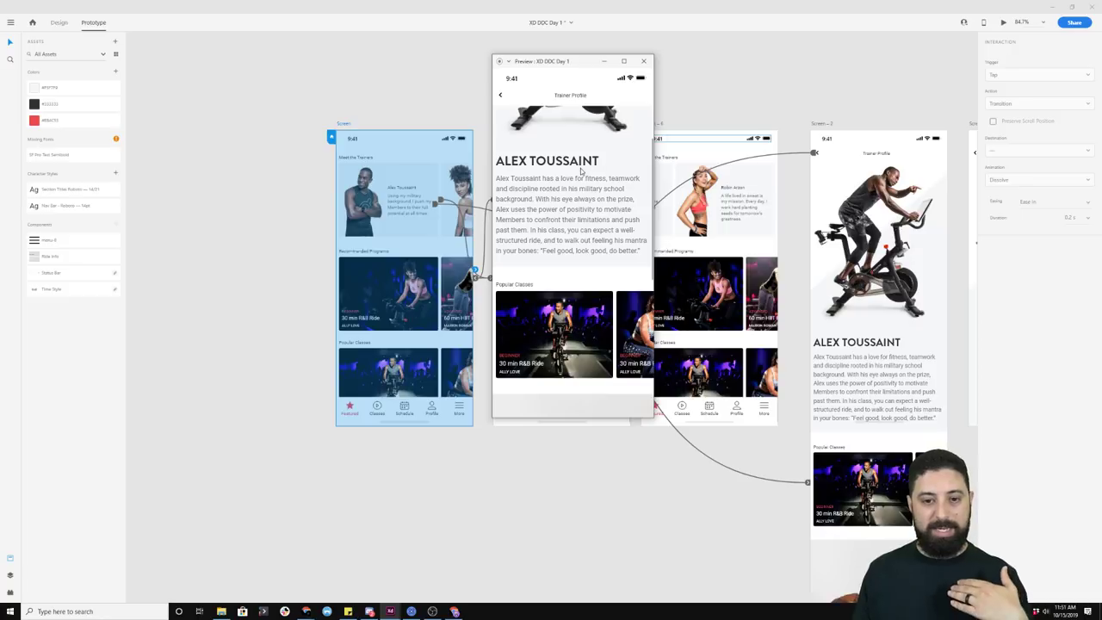
{"action": "scroll", "coordinate": [564, 178], "scroll_direction": "down", "scroll_amount": 5}
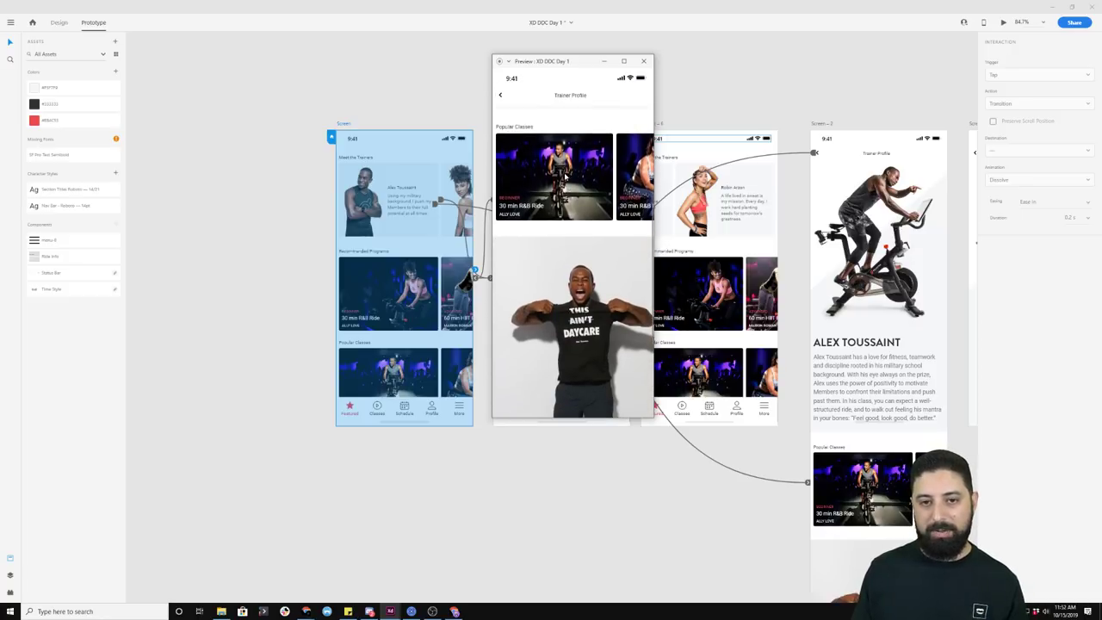
{"action": "scroll", "coordinate": [564, 177], "scroll_direction": "up", "scroll_amount": 3}
{"action": "scroll", "coordinate": [576, 274], "scroll_direction": "up", "scroll_amount": 2}
{"action": "scroll", "coordinate": [575, 274], "scroll_direction": "up", "scroll_amount": 3}
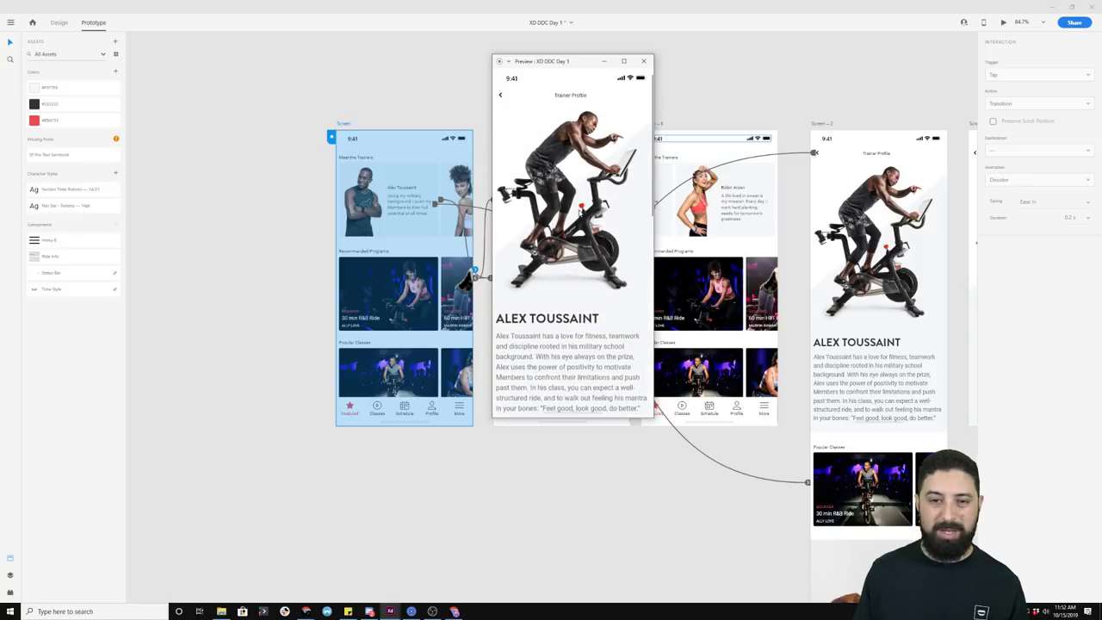
Step: Close the preview and return to Design mode with nothing selected
{"action": "left_click", "coordinate": [643, 61]}
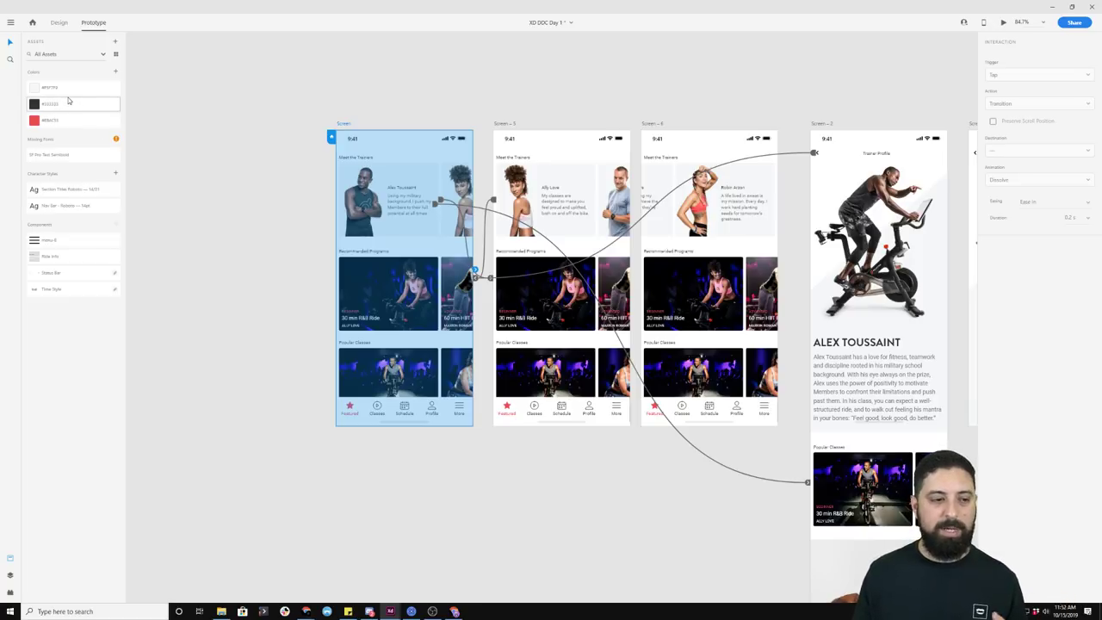
{"action": "left_click", "coordinate": [194, 127]}
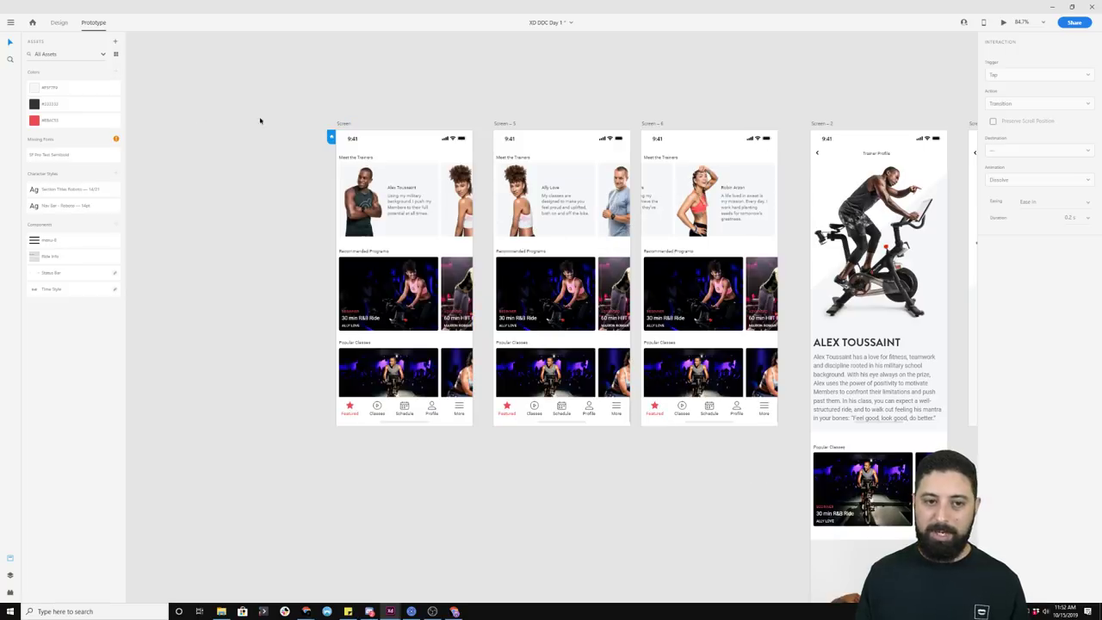
{"action": "left_click", "coordinate": [59, 22]}
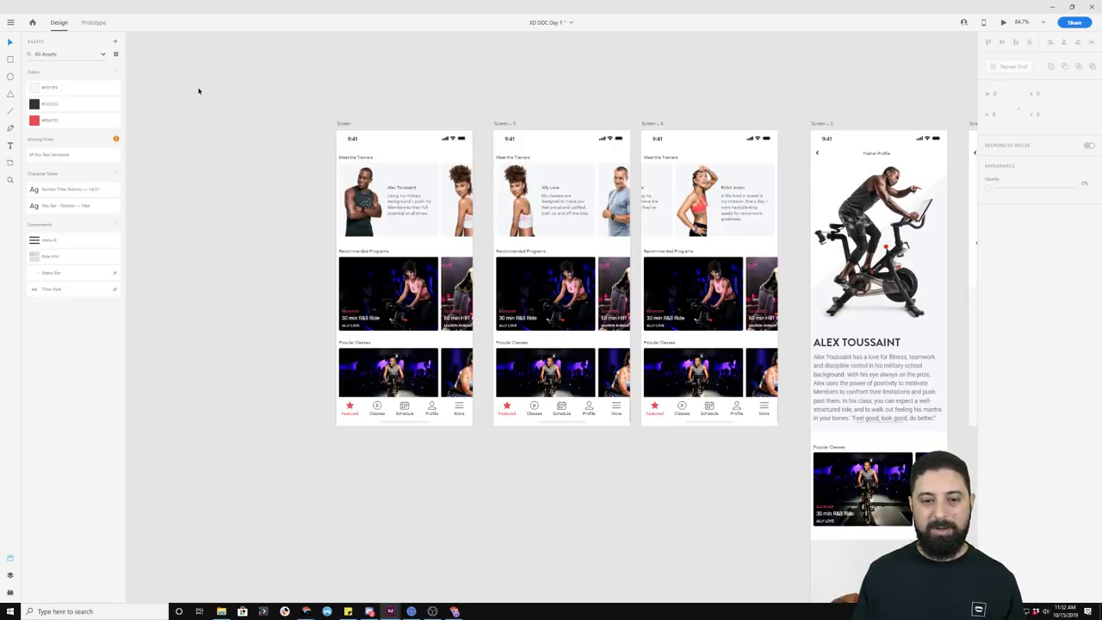